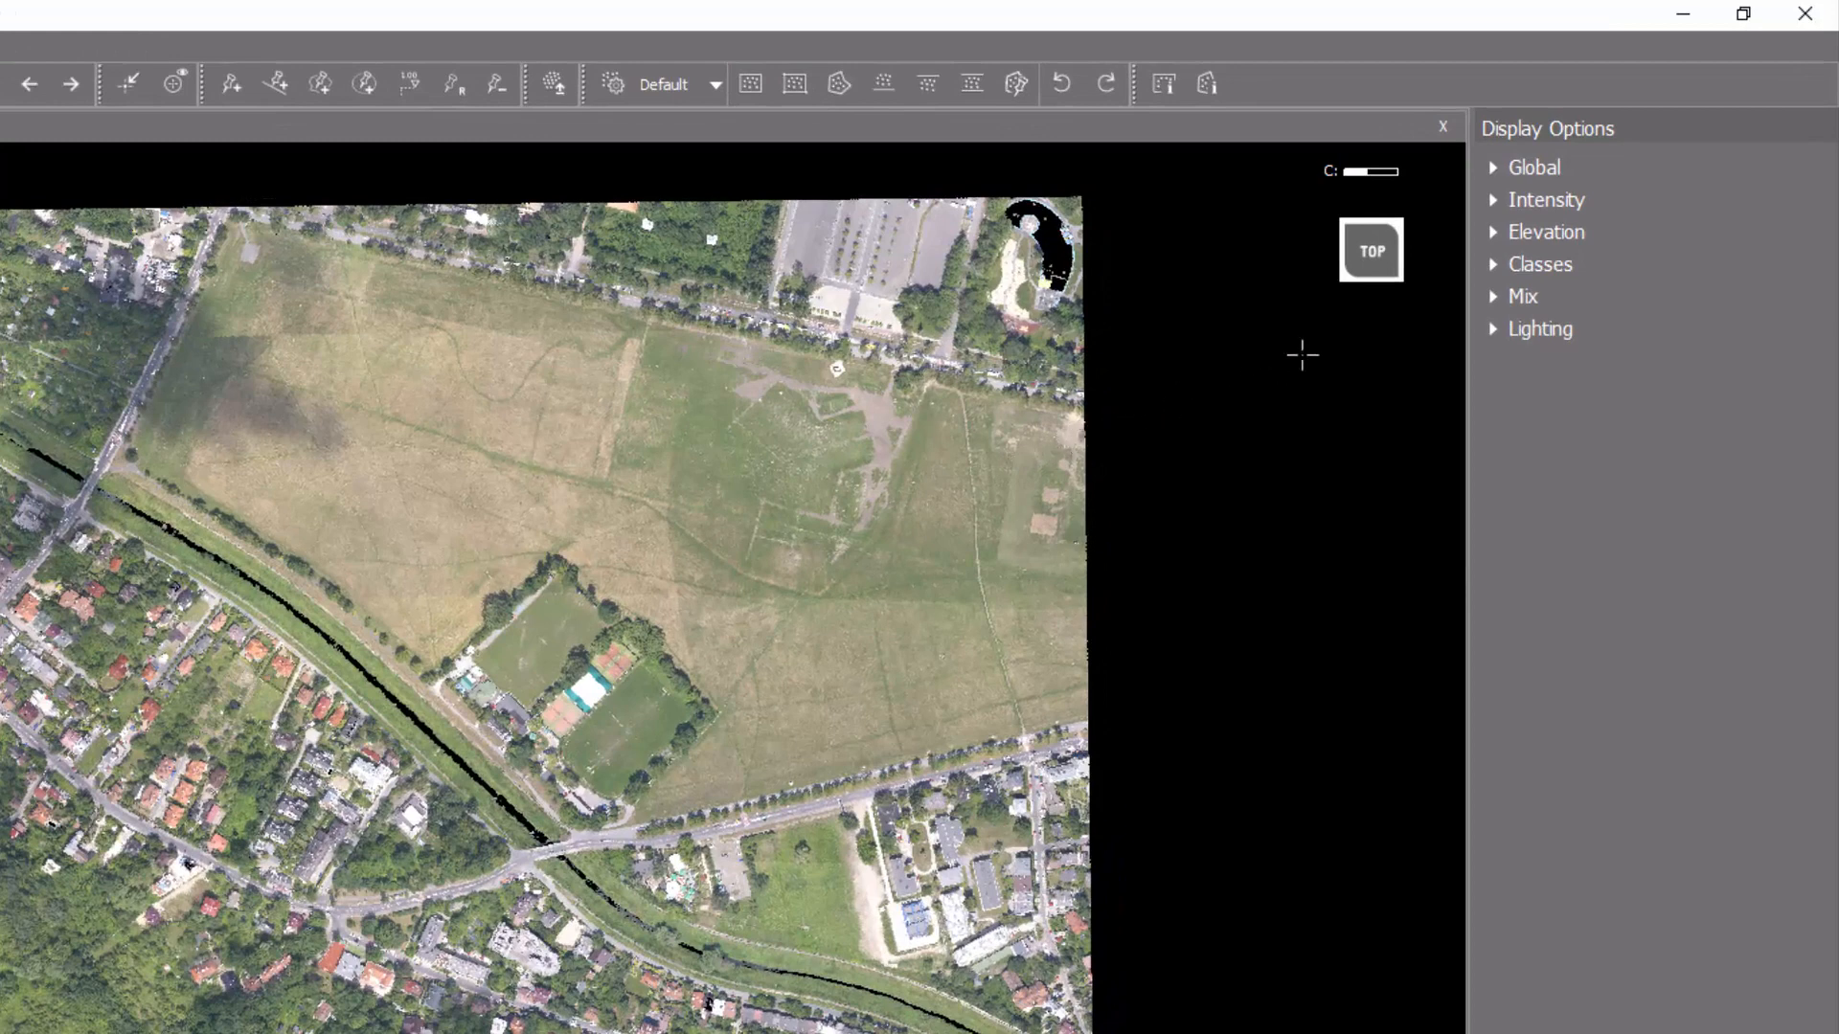
Apply the Fixed size points preset to the point cloud in the global display options.
{"action": "left_click", "coordinate": [1495, 168]}
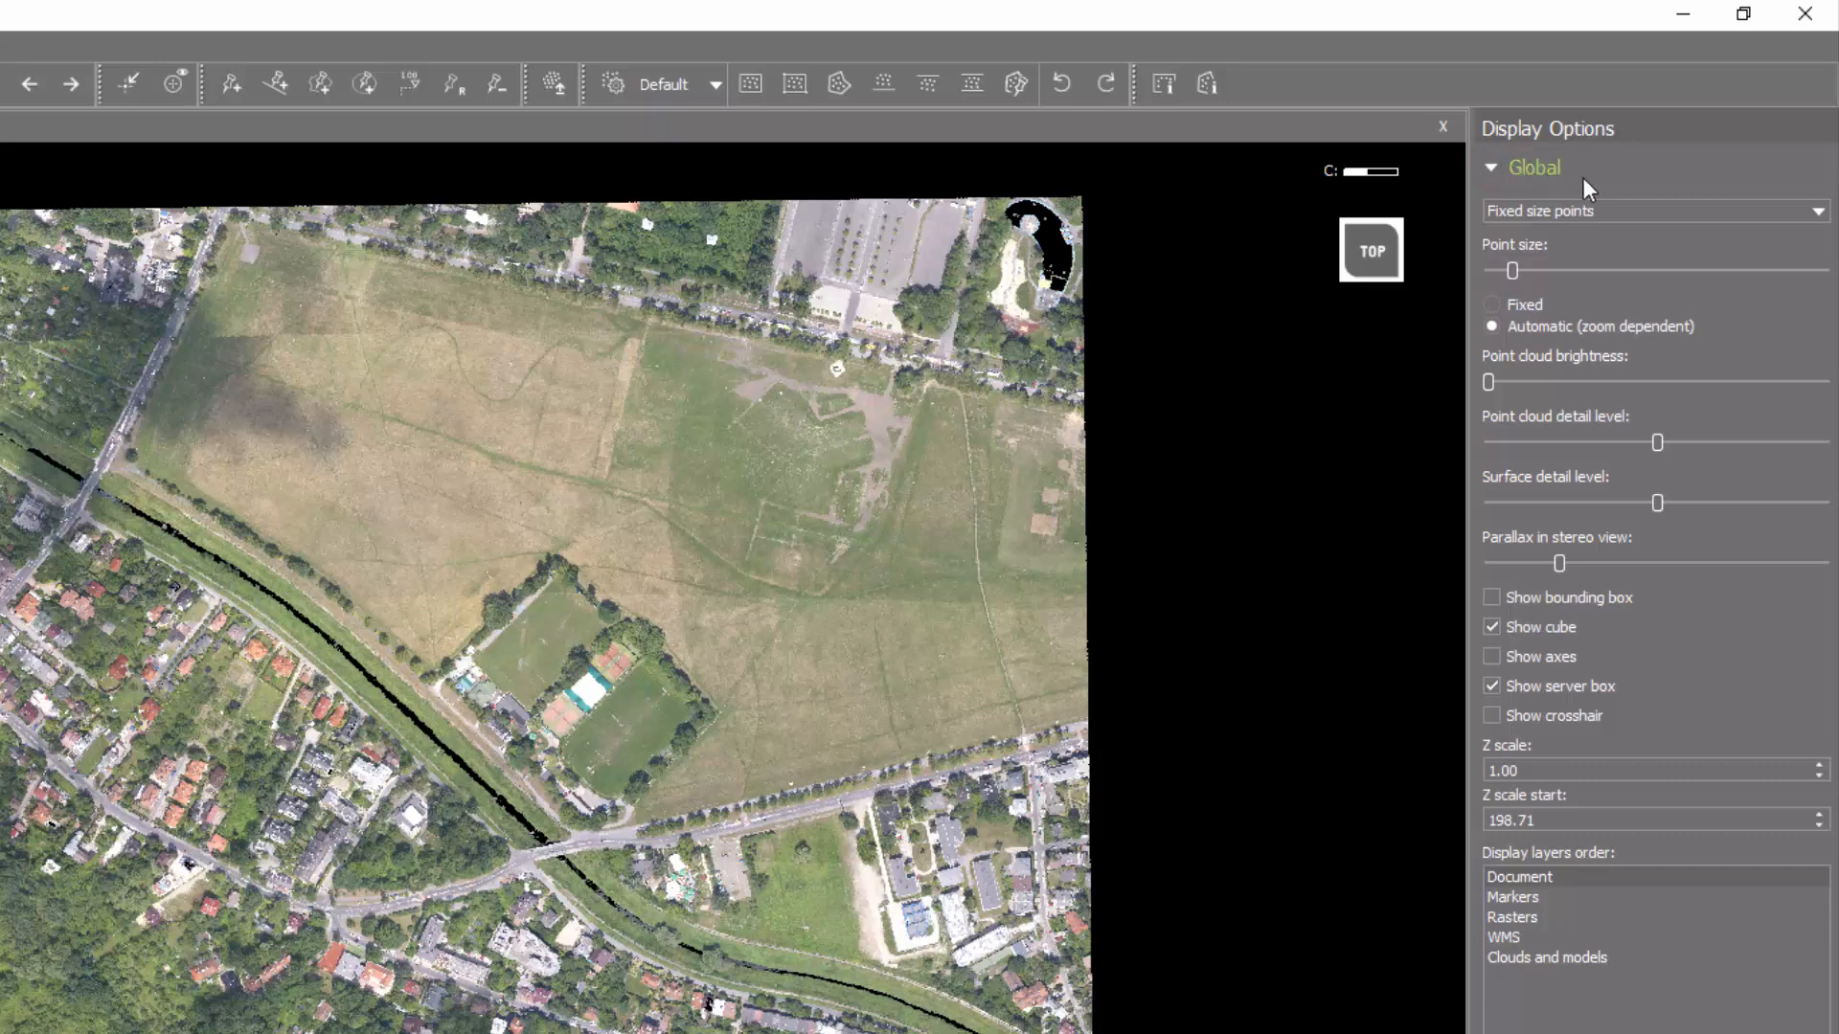
{"action": "left_click", "coordinate": [1676, 207]}
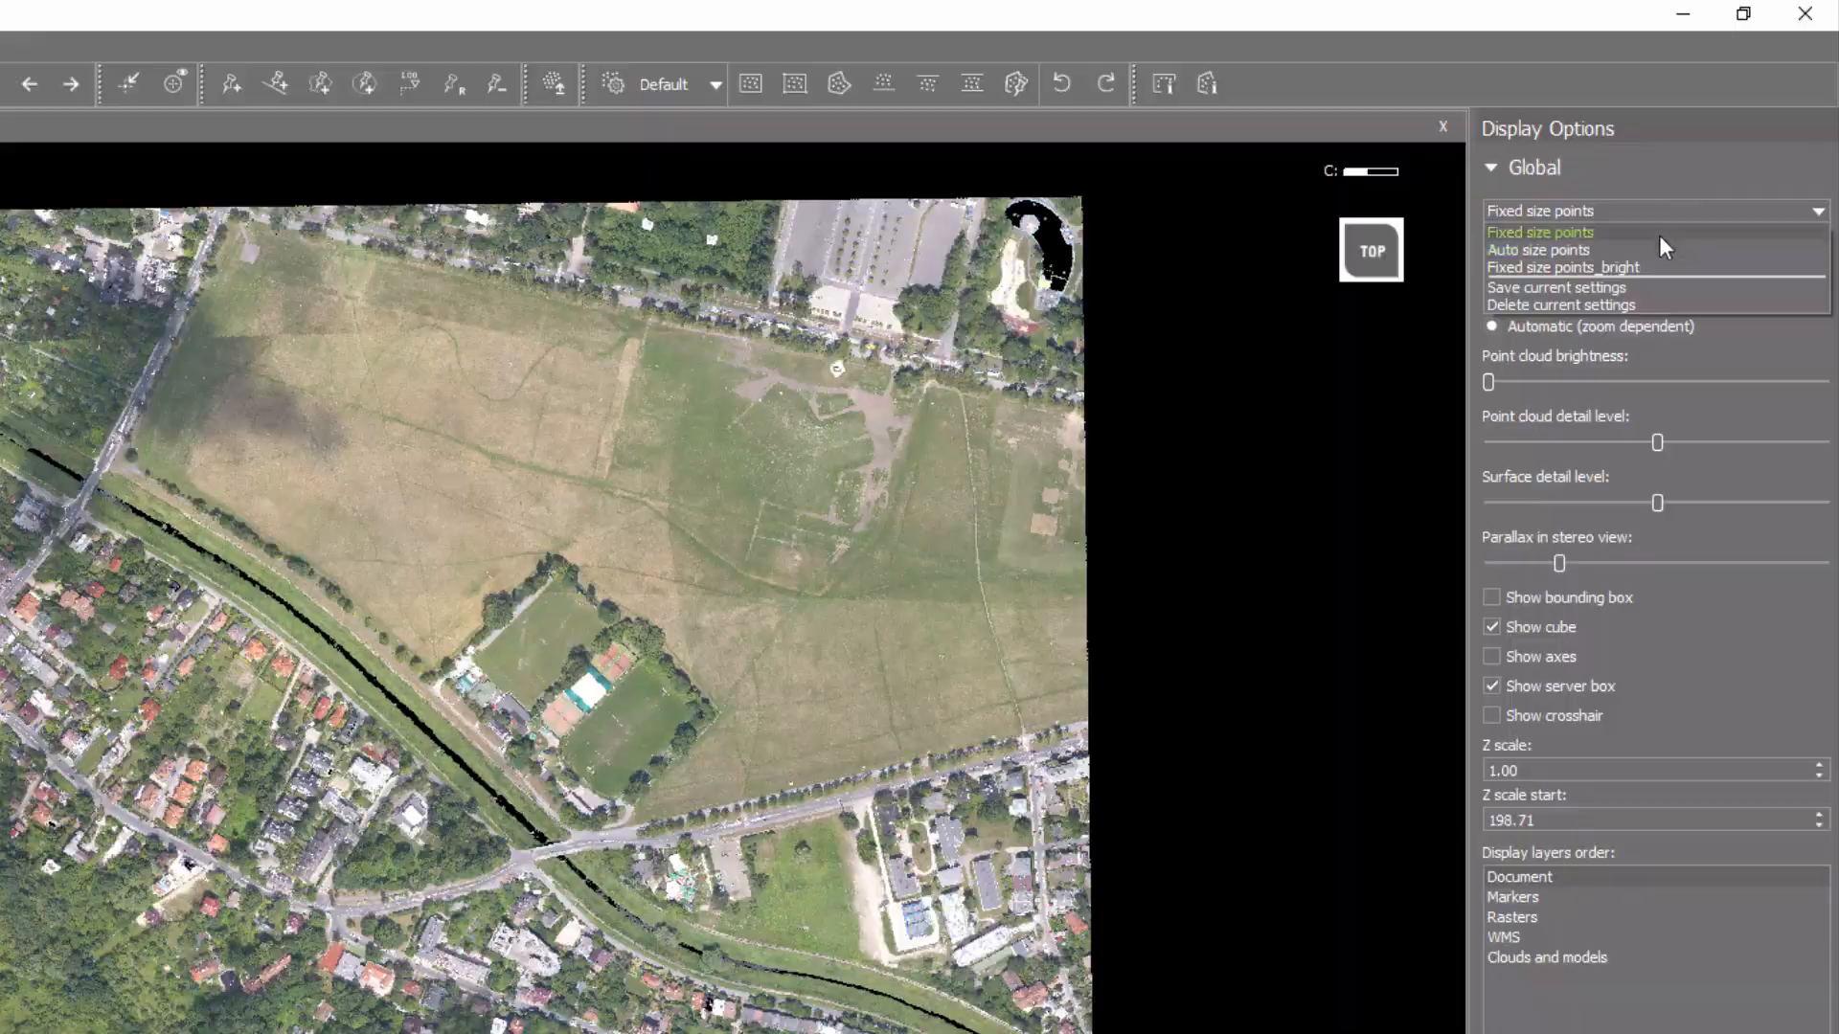
{"action": "left_click", "coordinate": [1659, 233]}
{"action": "scroll", "coordinate": [707, 742], "scroll_direction": "up", "scroll_amount": 8}
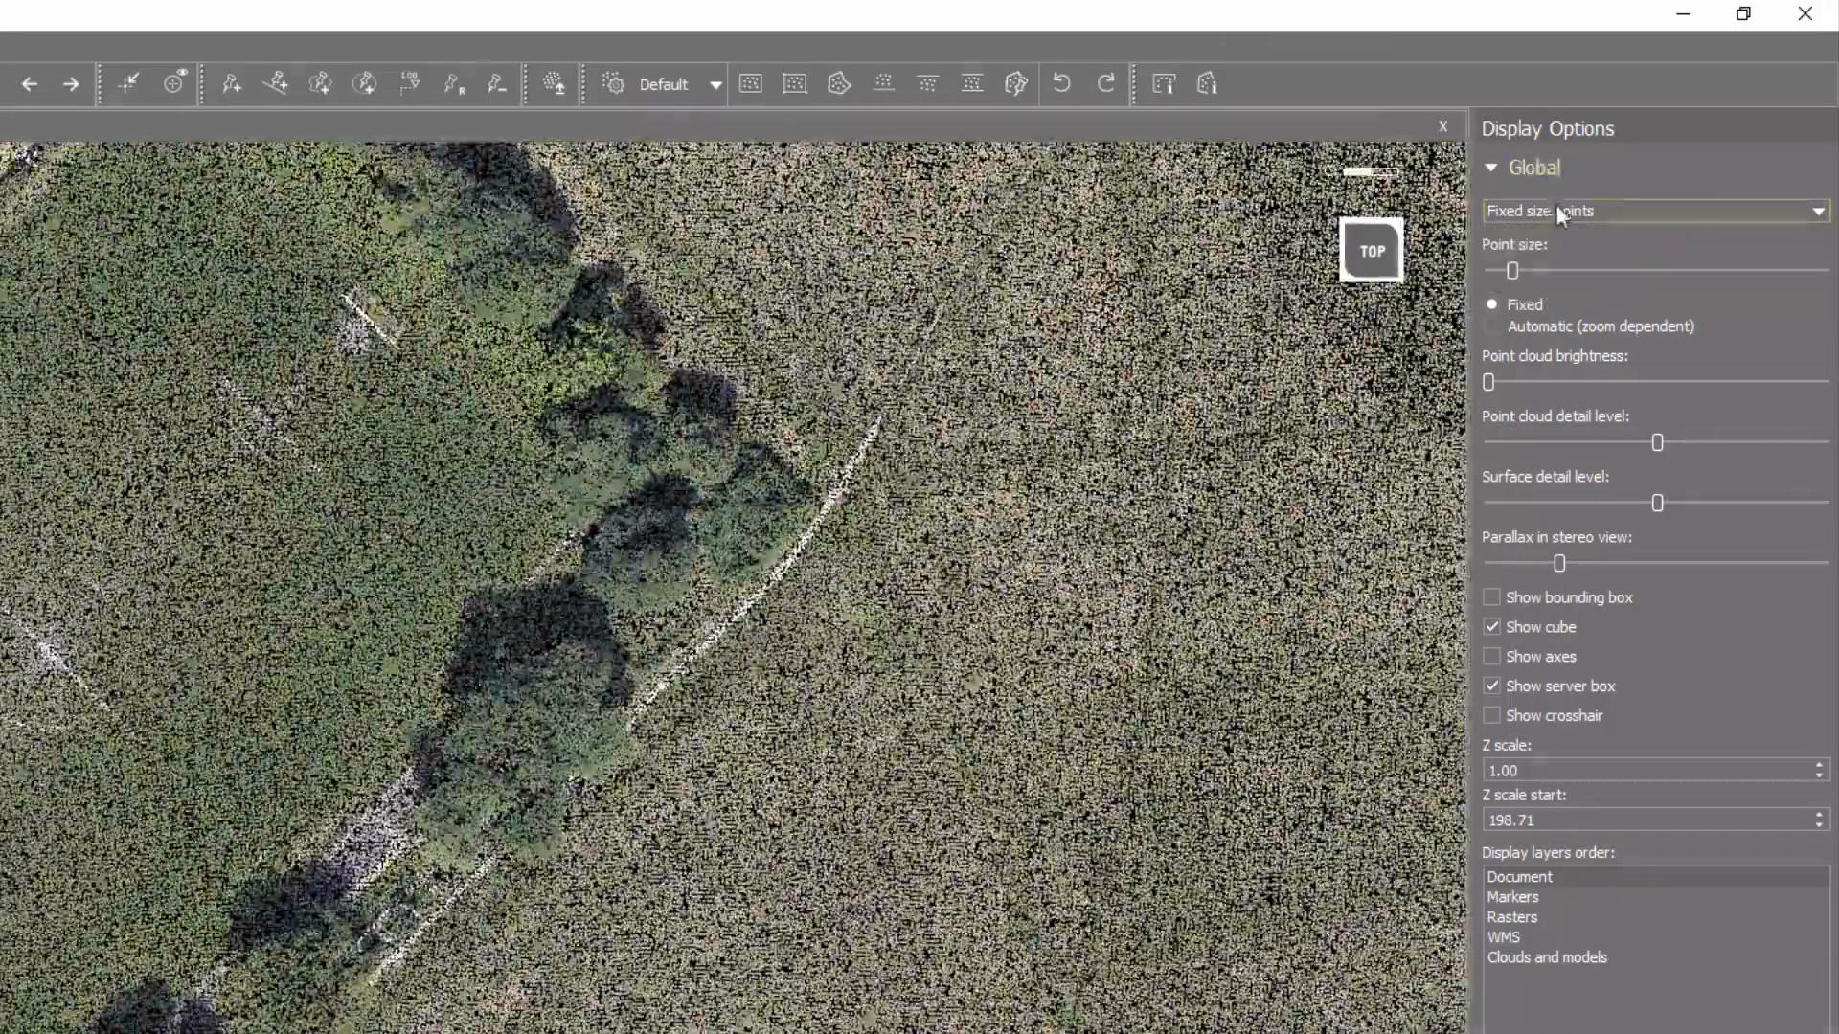
Switch the global display preset to Auto size points and check the point cloud at close and wide zoom.
{"action": "left_click", "coordinate": [1558, 209]}
{"action": "left_click", "coordinate": [1549, 247]}
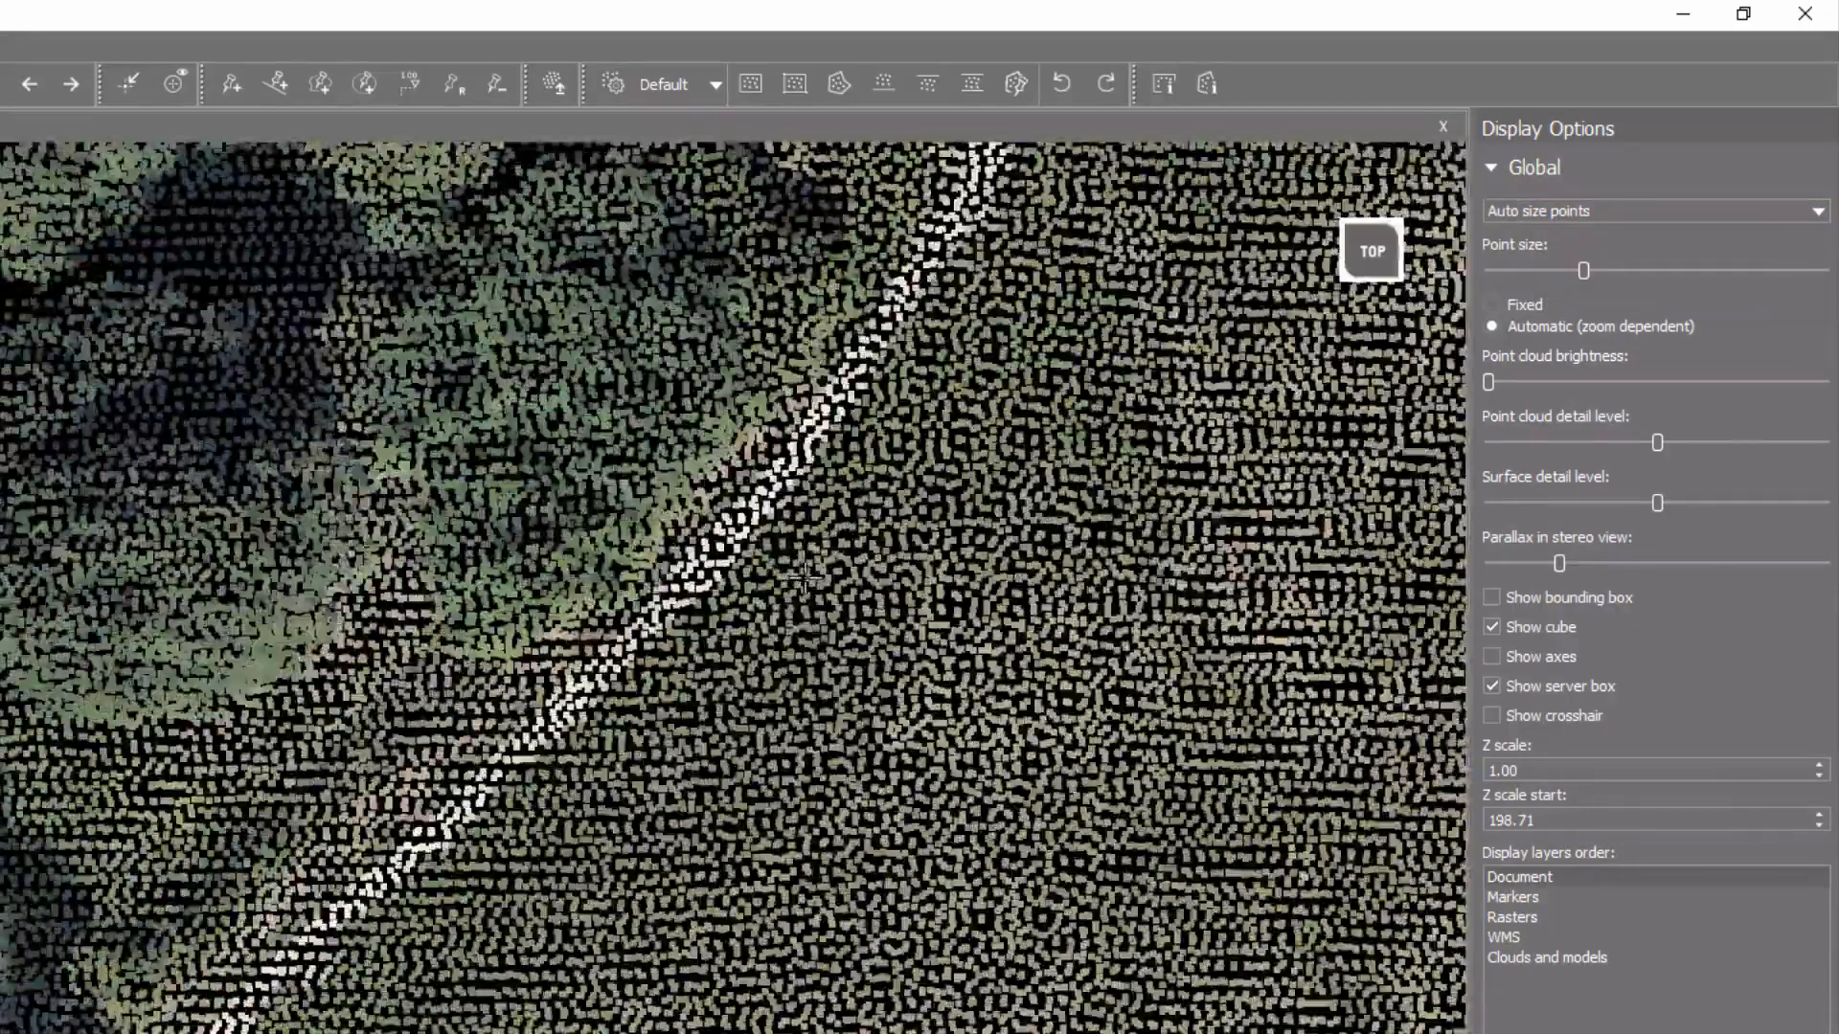
{"action": "left_click", "coordinate": [1535, 212]}
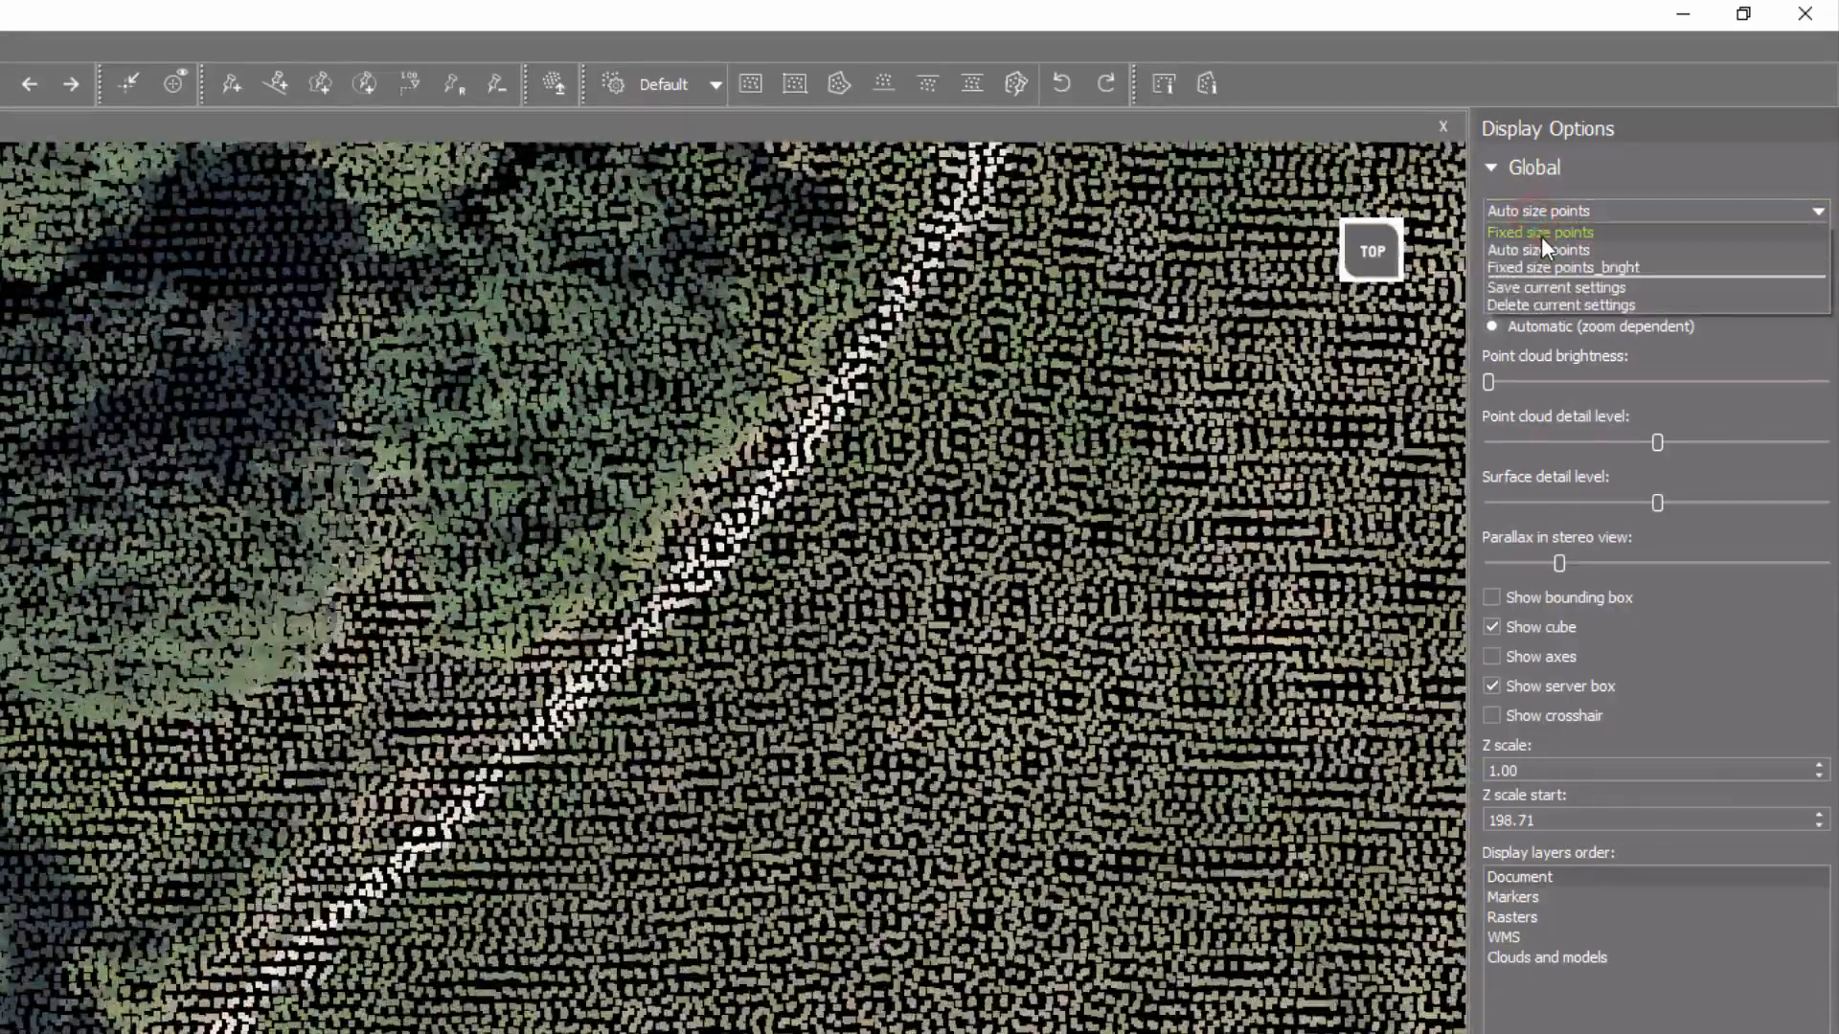
{"action": "left_click", "coordinate": [1542, 234]}
{"action": "scroll", "coordinate": [1004, 525], "scroll_direction": "down", "scroll_amount": 5}
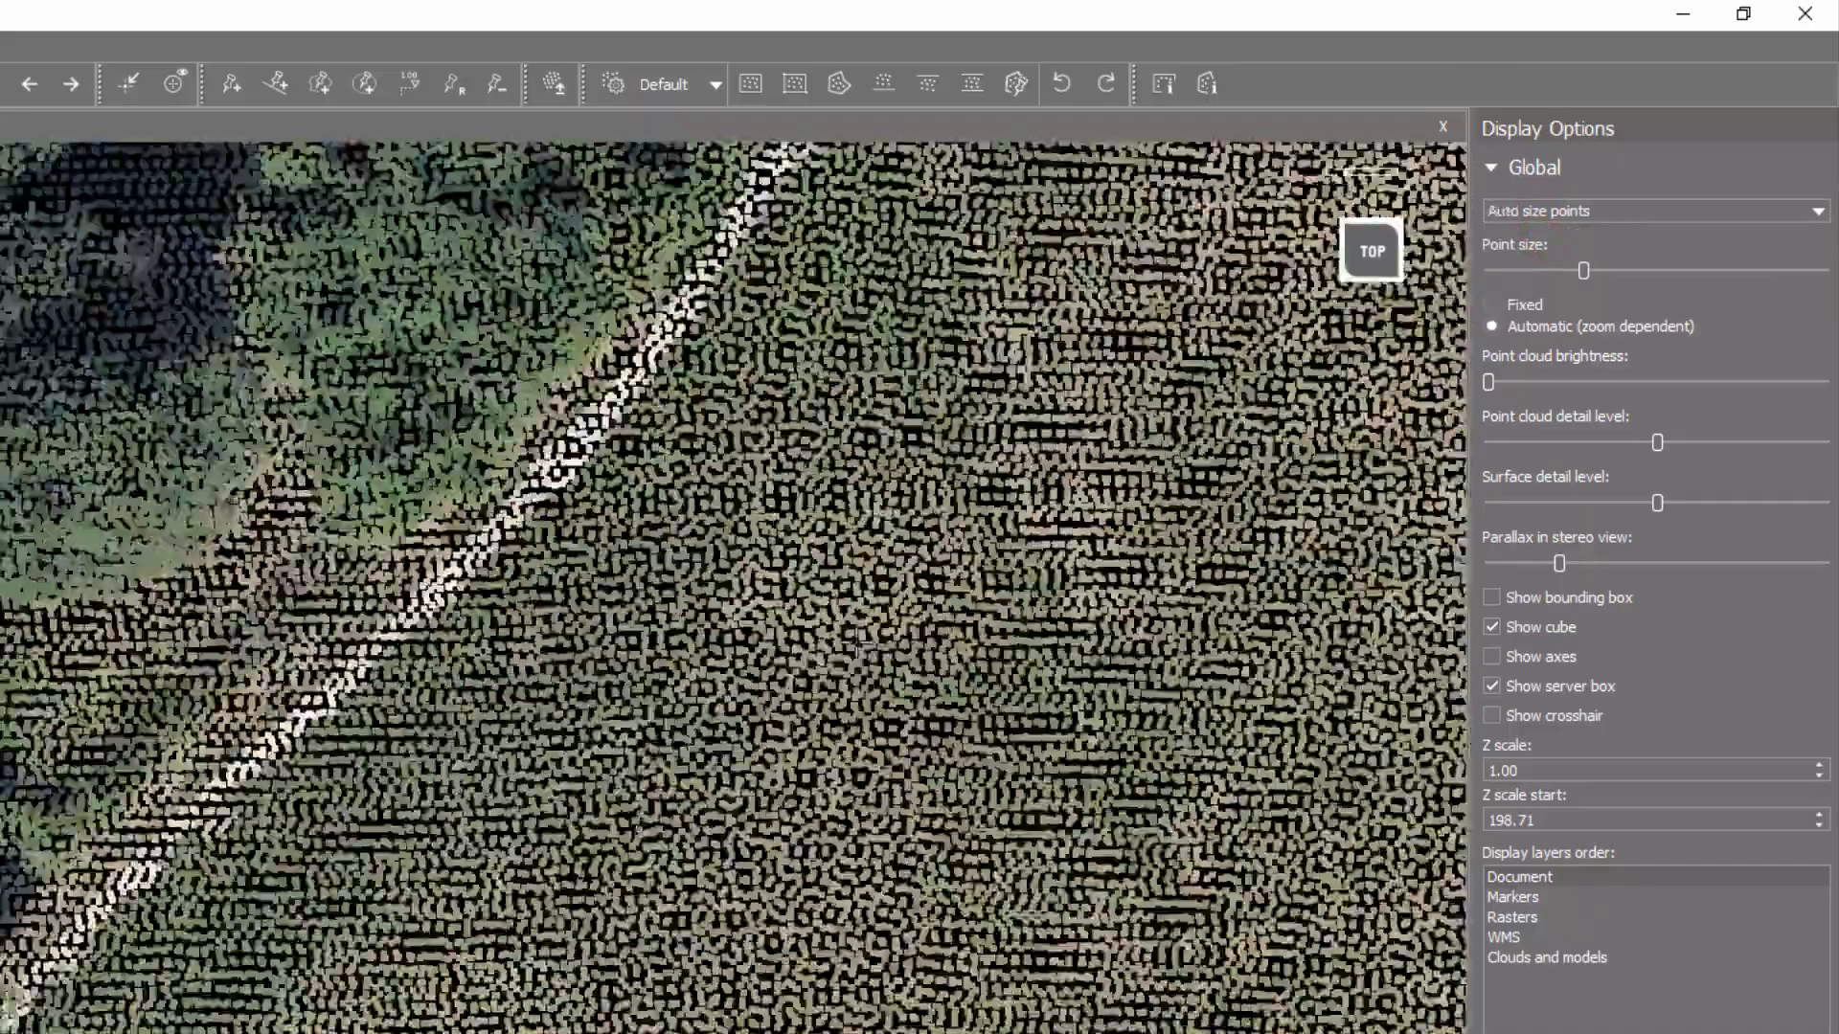
{"action": "scroll", "coordinate": [856, 642], "scroll_direction": "down", "scroll_amount": 3}
{"action": "scroll", "coordinate": [858, 642], "scroll_direction": "down", "scroll_amount": 5}
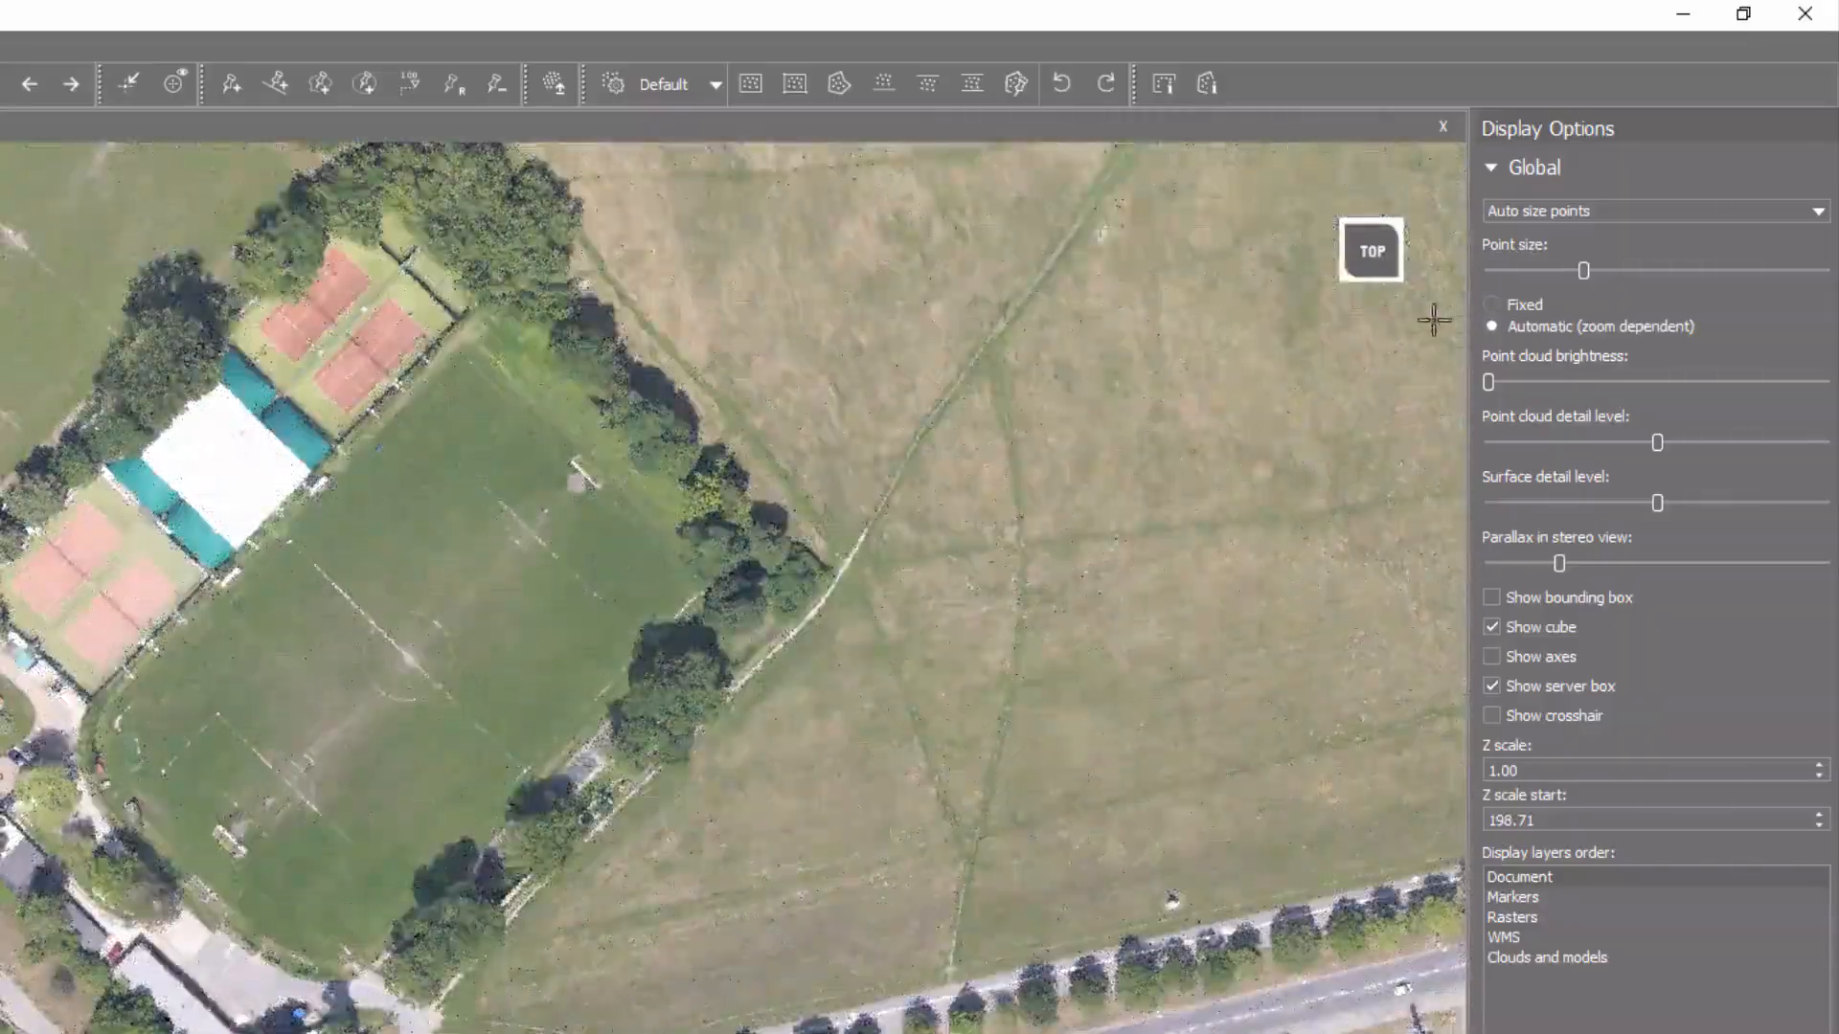
Try the Fixed point size mode on the zoomed-in cloud, and switch it back to Automatic (zoom dependent).
{"action": "left_click", "coordinate": [1491, 304]}
{"action": "scroll", "coordinate": [1221, 494], "scroll_direction": "up", "scroll_amount": 5}
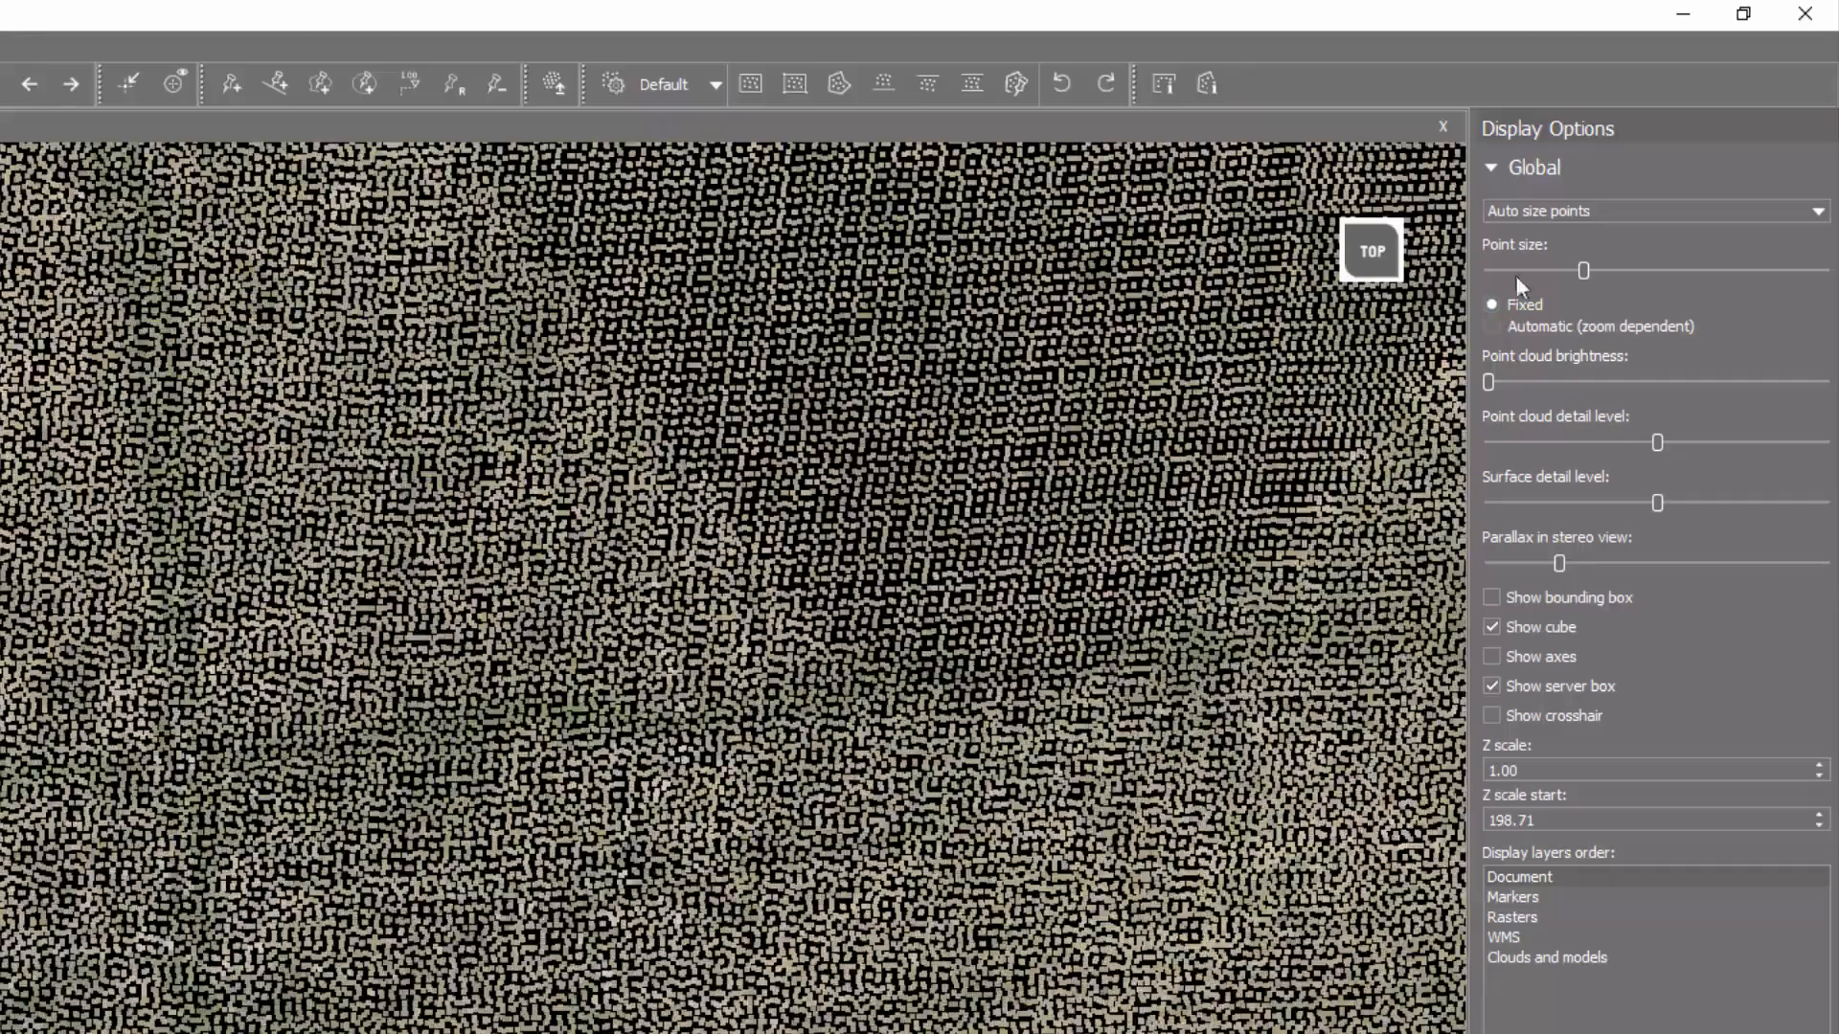
{"action": "left_click", "coordinate": [1491, 325]}
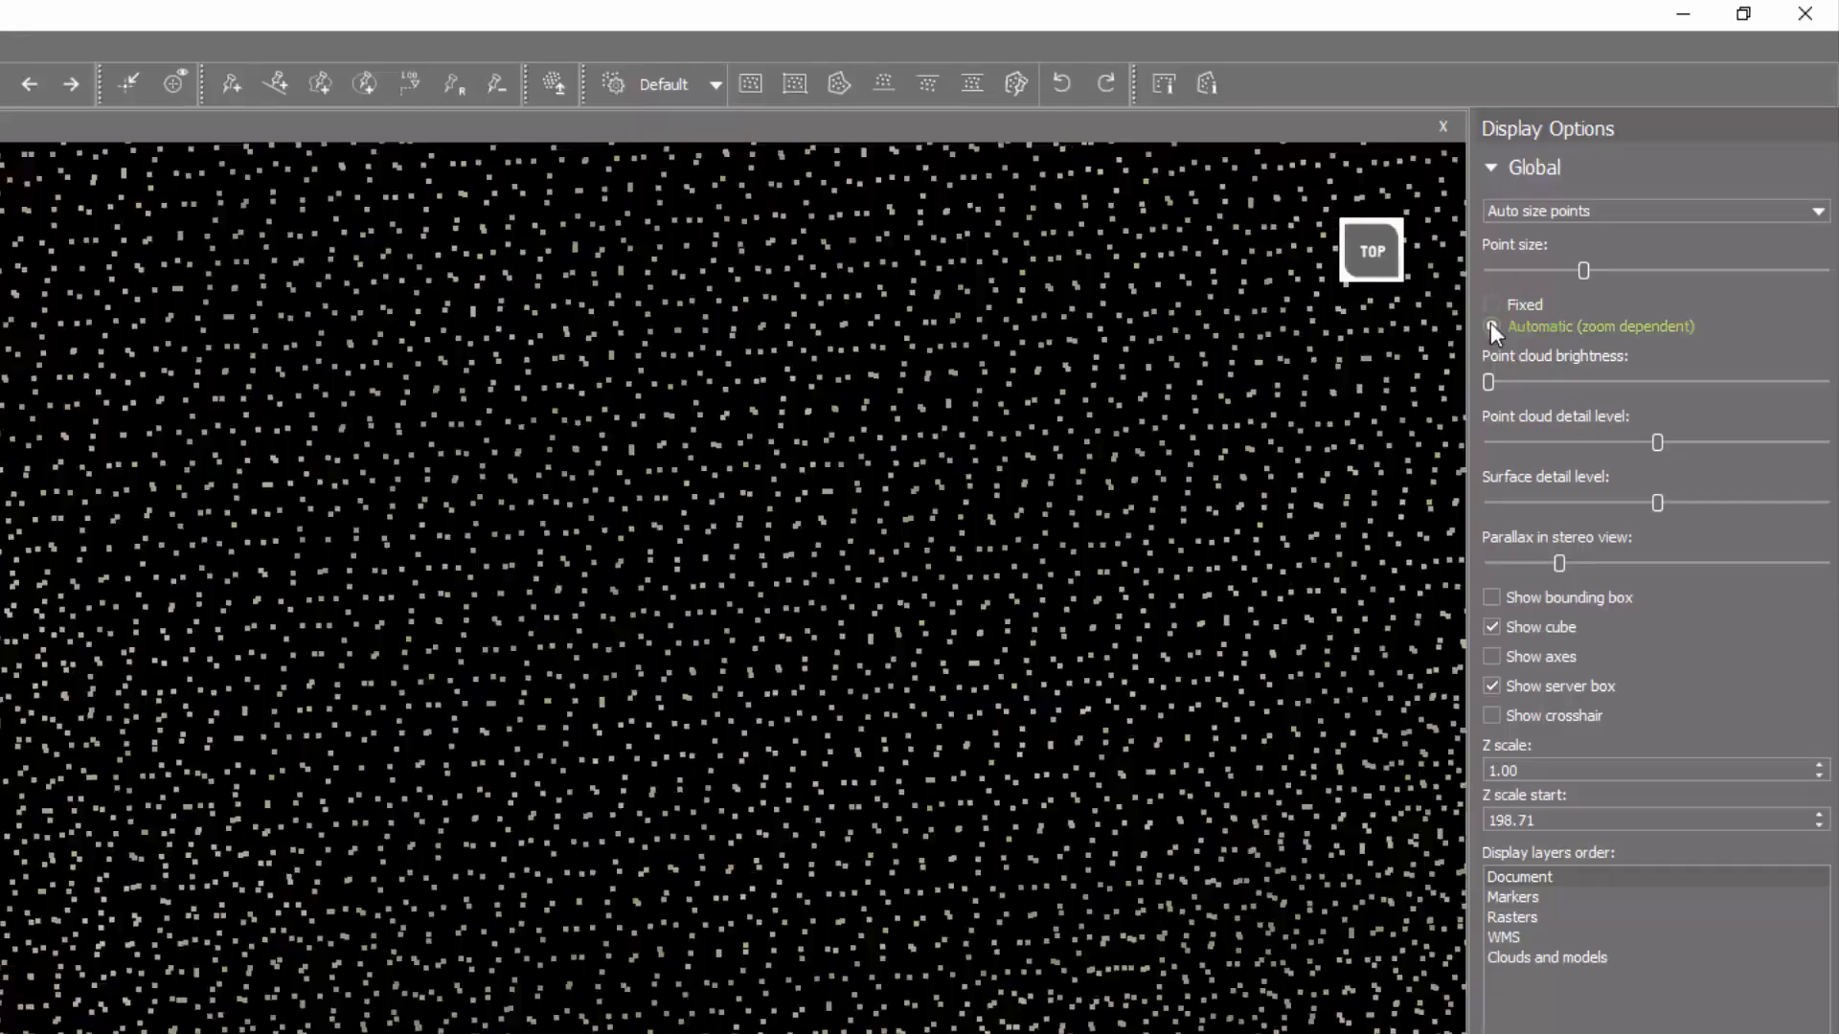
{"action": "scroll", "coordinate": [1034, 599], "scroll_direction": "down", "scroll_amount": 5}
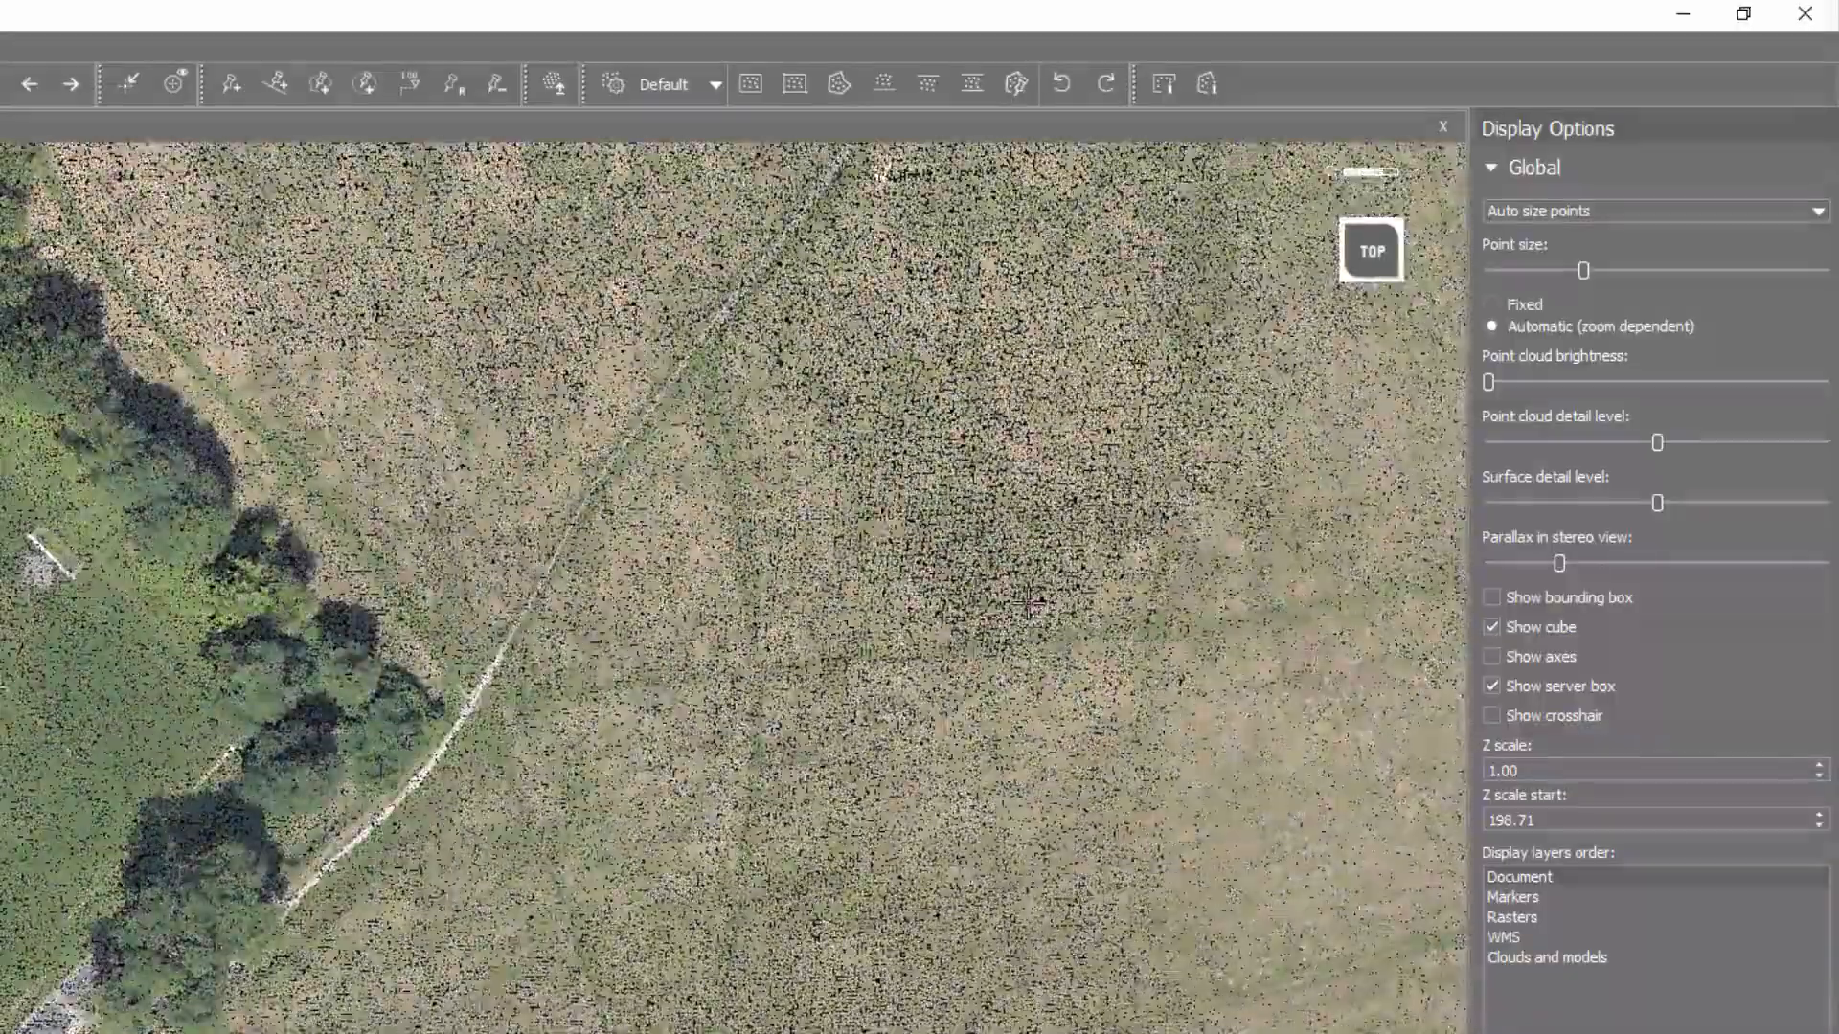
{"action": "scroll", "coordinate": [1023, 605], "scroll_direction": "down", "scroll_amount": 3}
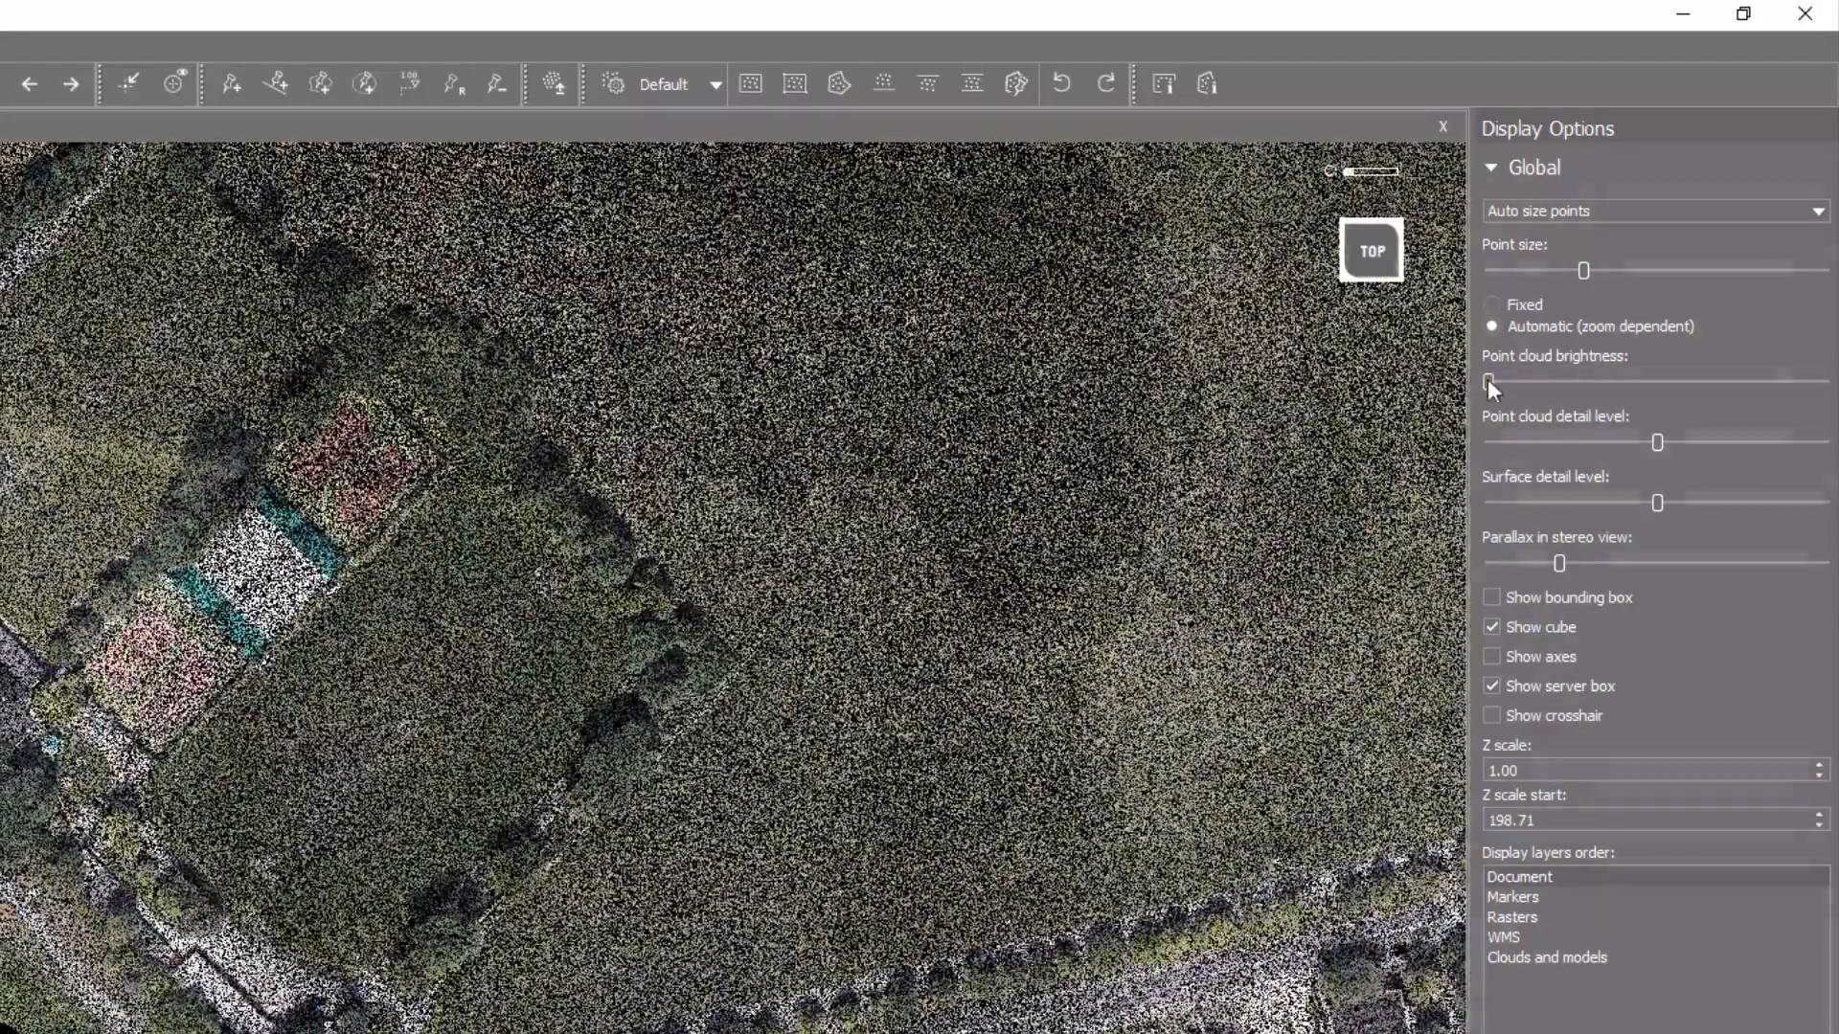
Raise the point cloud brightness to about the middle of its range and return it to the minimum.
{"action": "left_click_drag", "start_coordinate": [1489, 383], "coordinate": [1540, 389]}
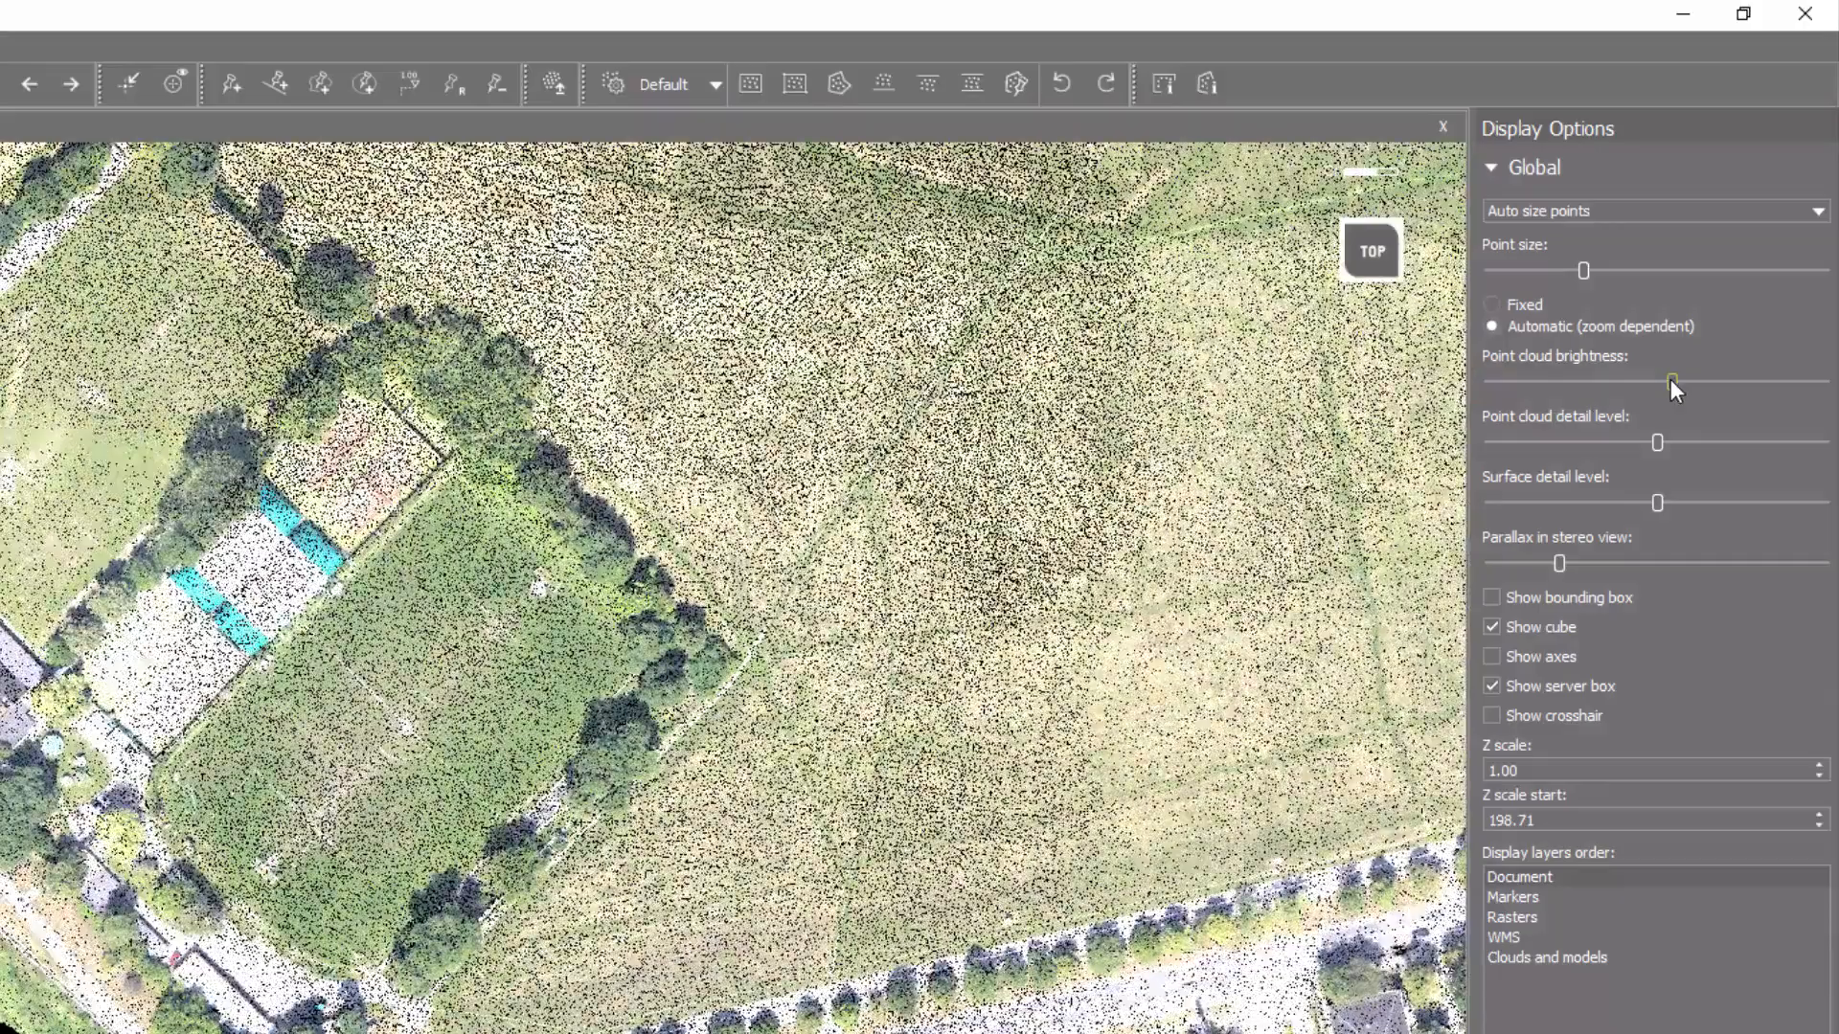
{"action": "left_click_drag", "start_coordinate": [1671, 379], "coordinate": [1463, 387]}
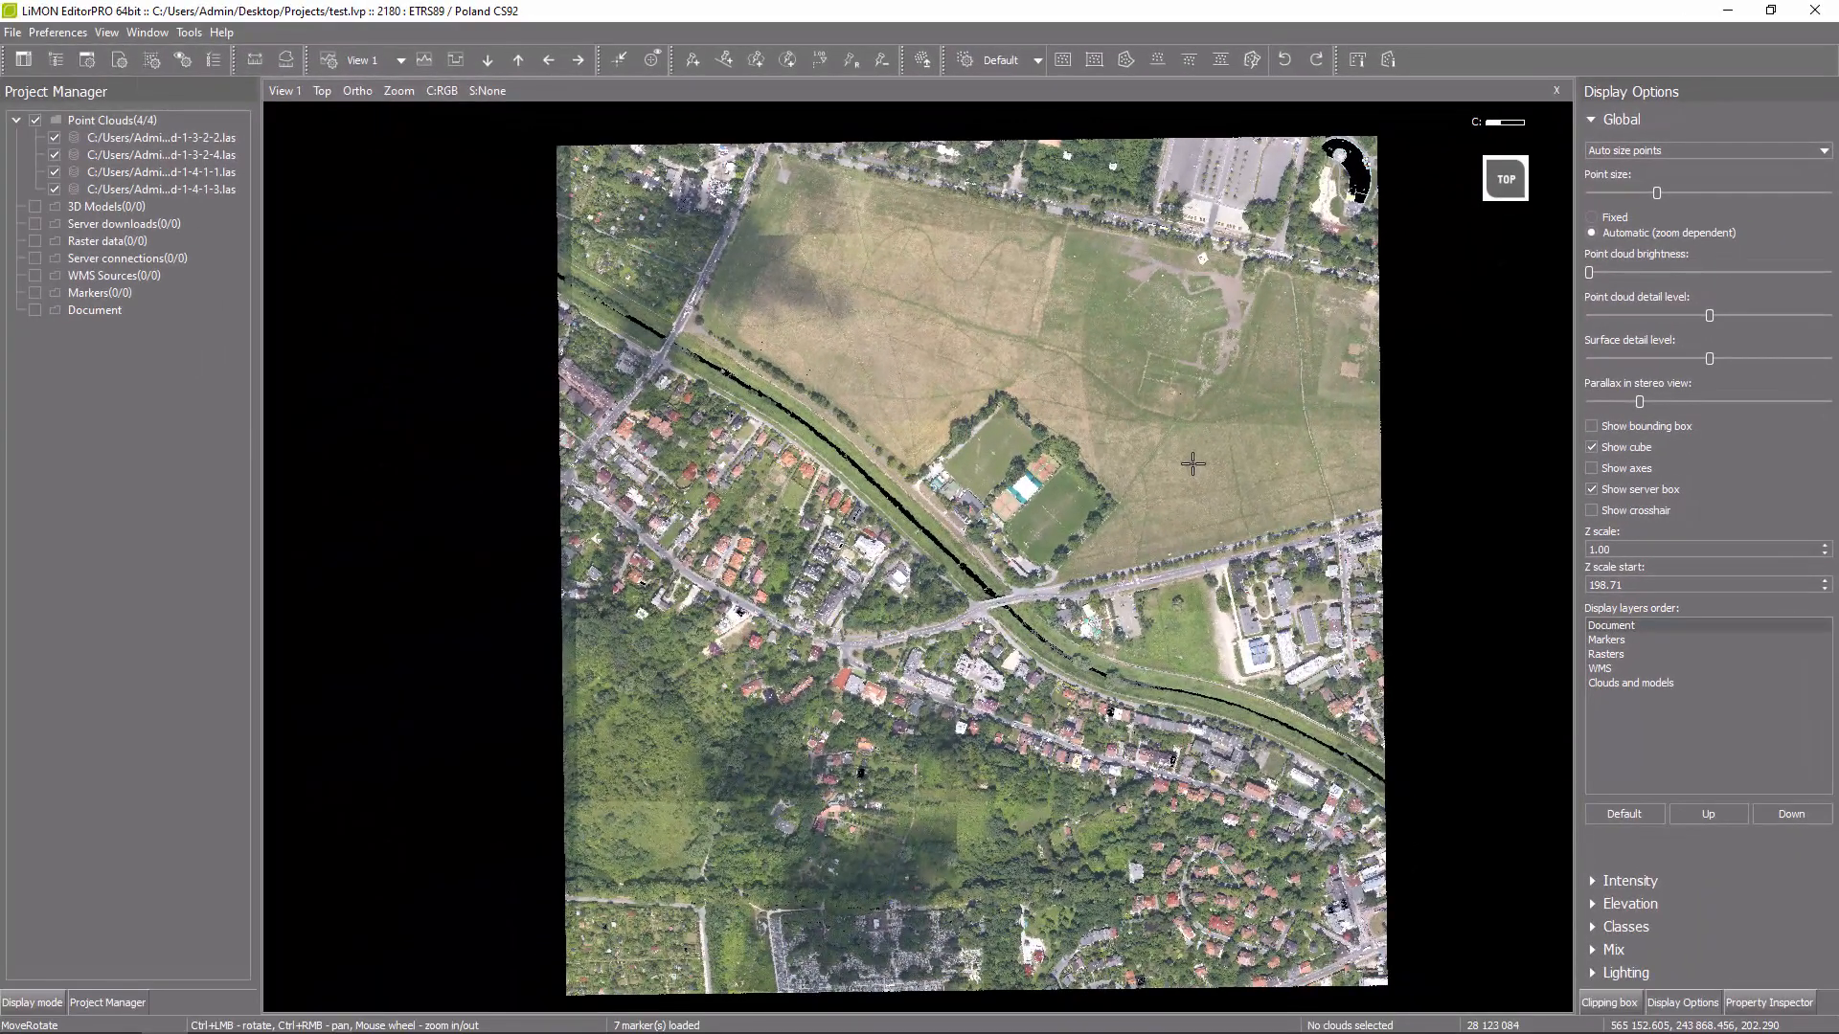
Turn the bounding box display on and off again, and toggle the view cube off and back on.
{"action": "left_click", "coordinate": [1591, 427]}
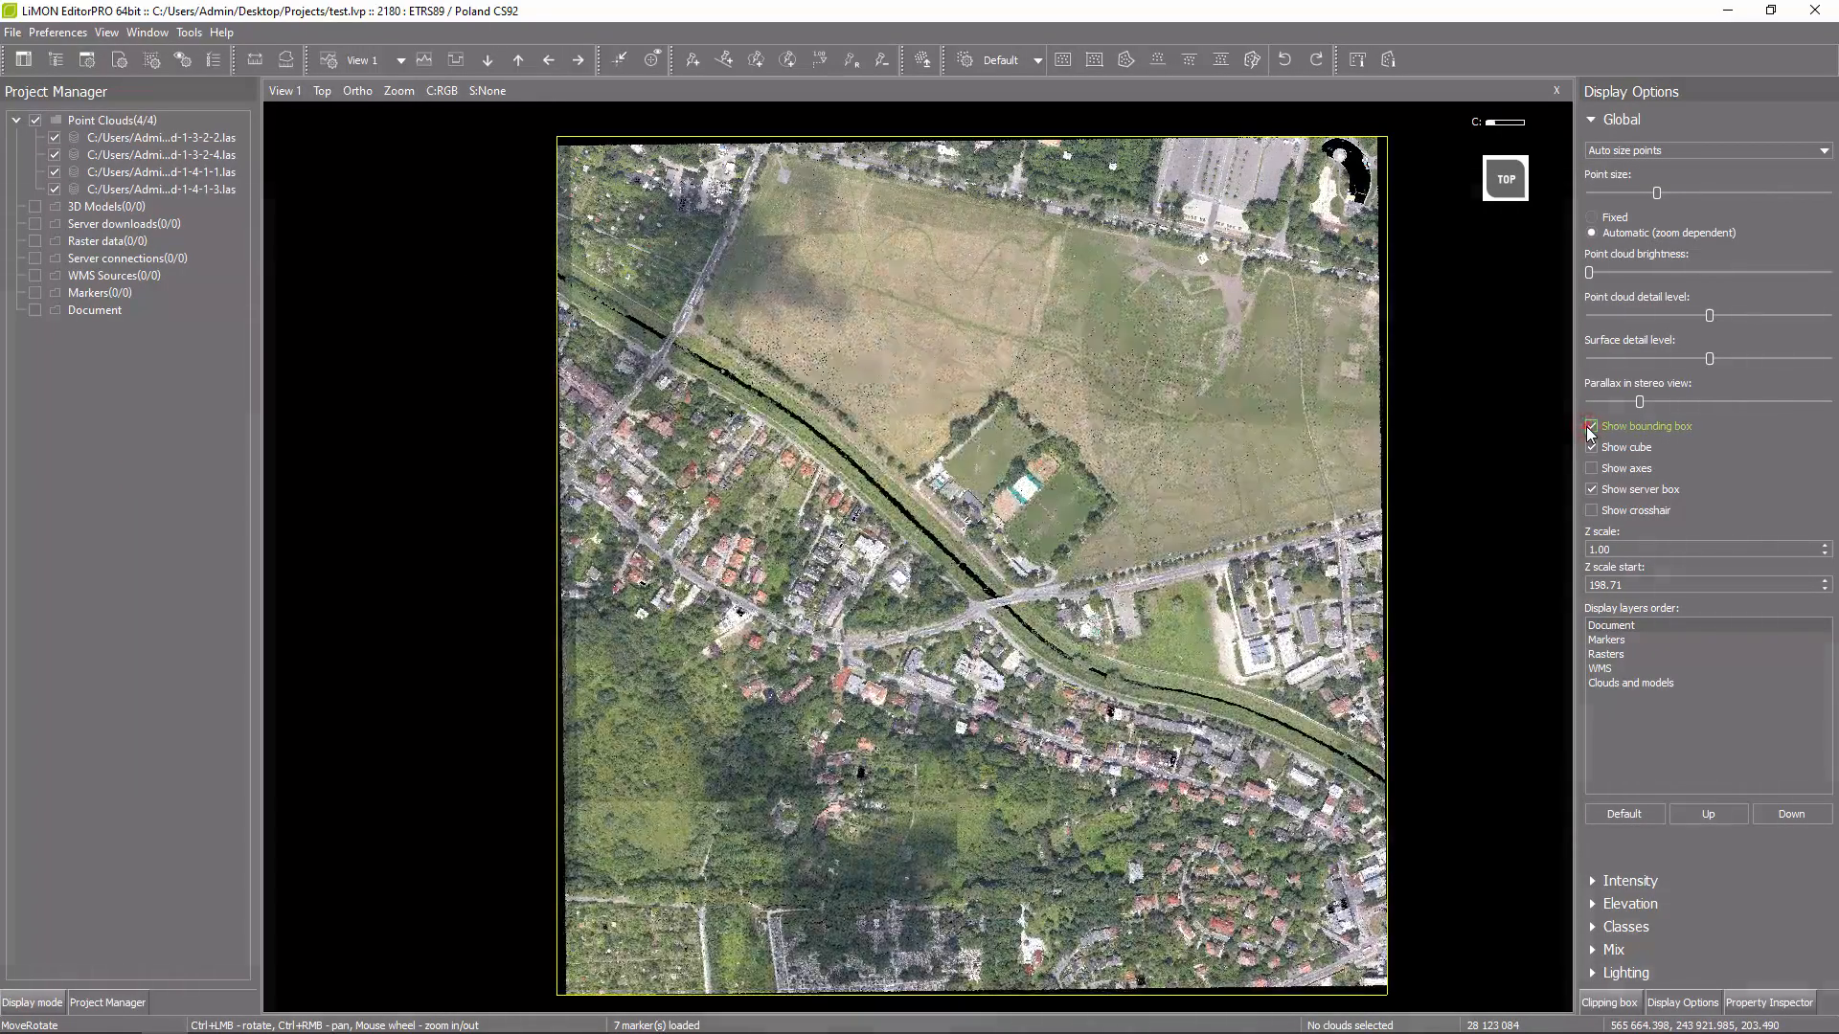
{"action": "left_click", "coordinate": [1591, 427]}
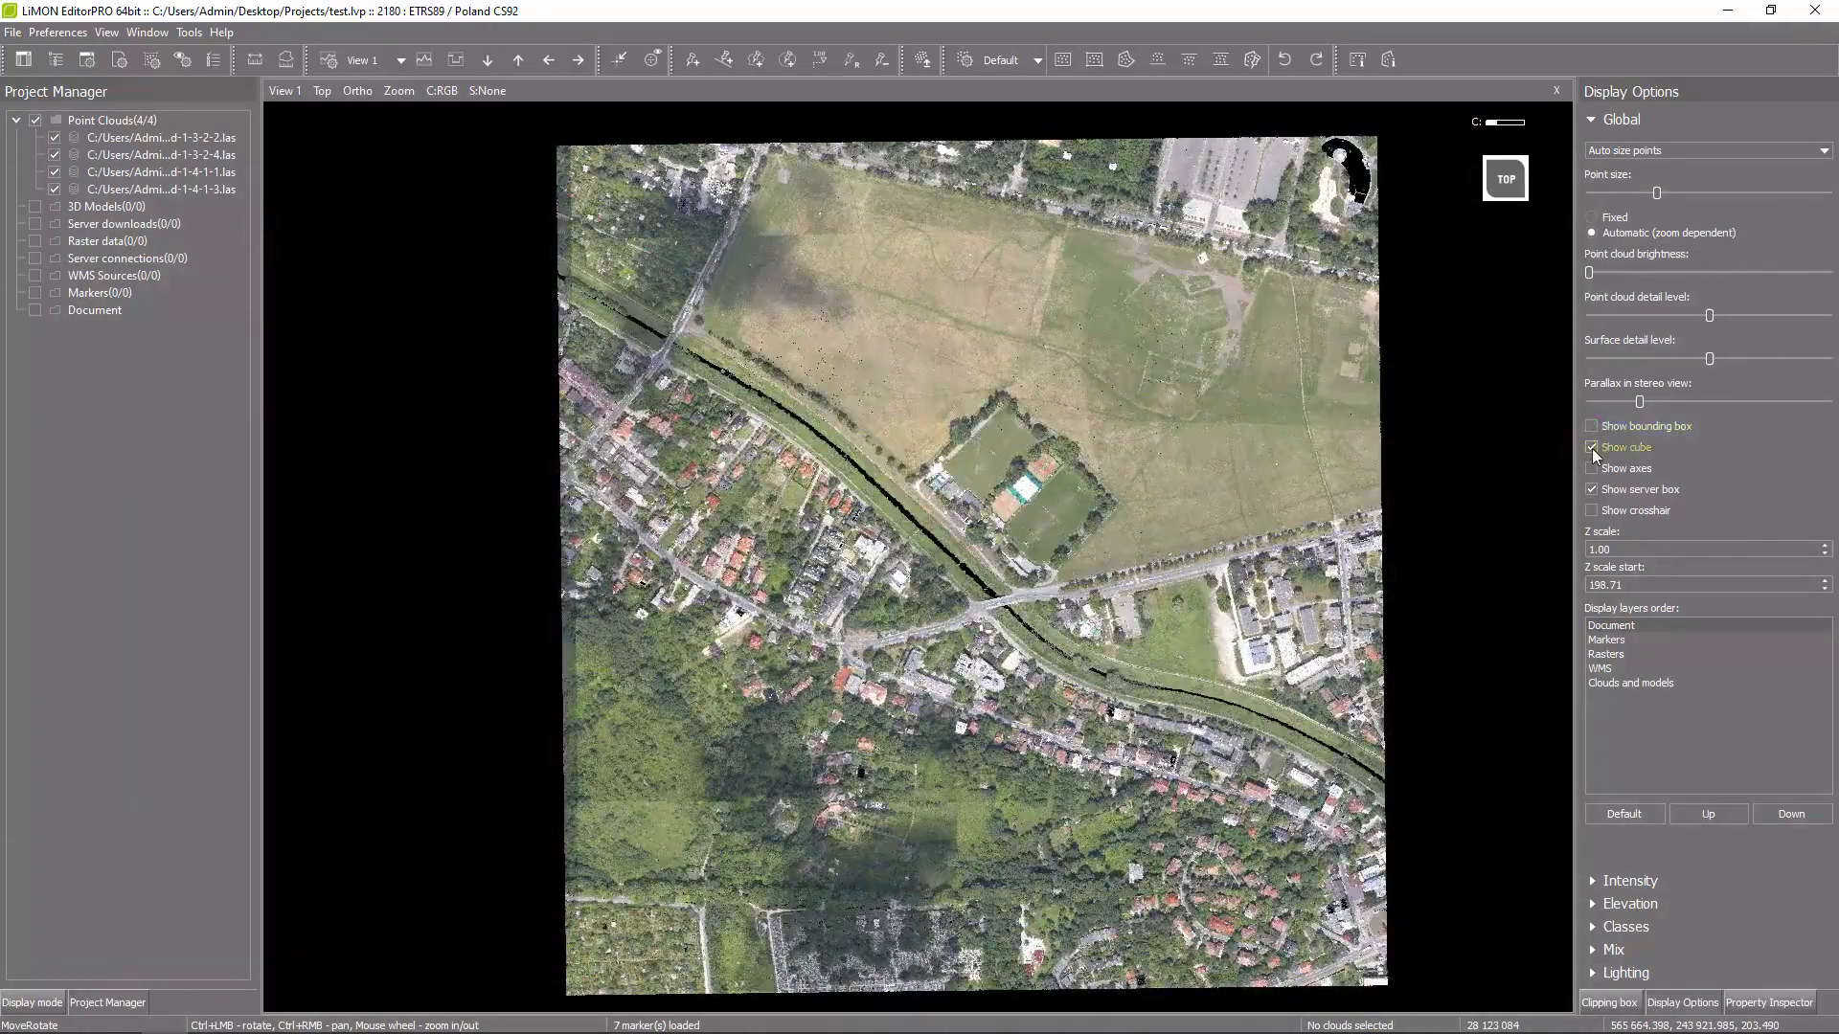
{"action": "left_click", "coordinate": [1592, 448]}
{"action": "left_click", "coordinate": [1592, 448]}
Turn the axes display on and off again, and do the same with the crosshair.
{"action": "left_click", "coordinate": [1592, 468]}
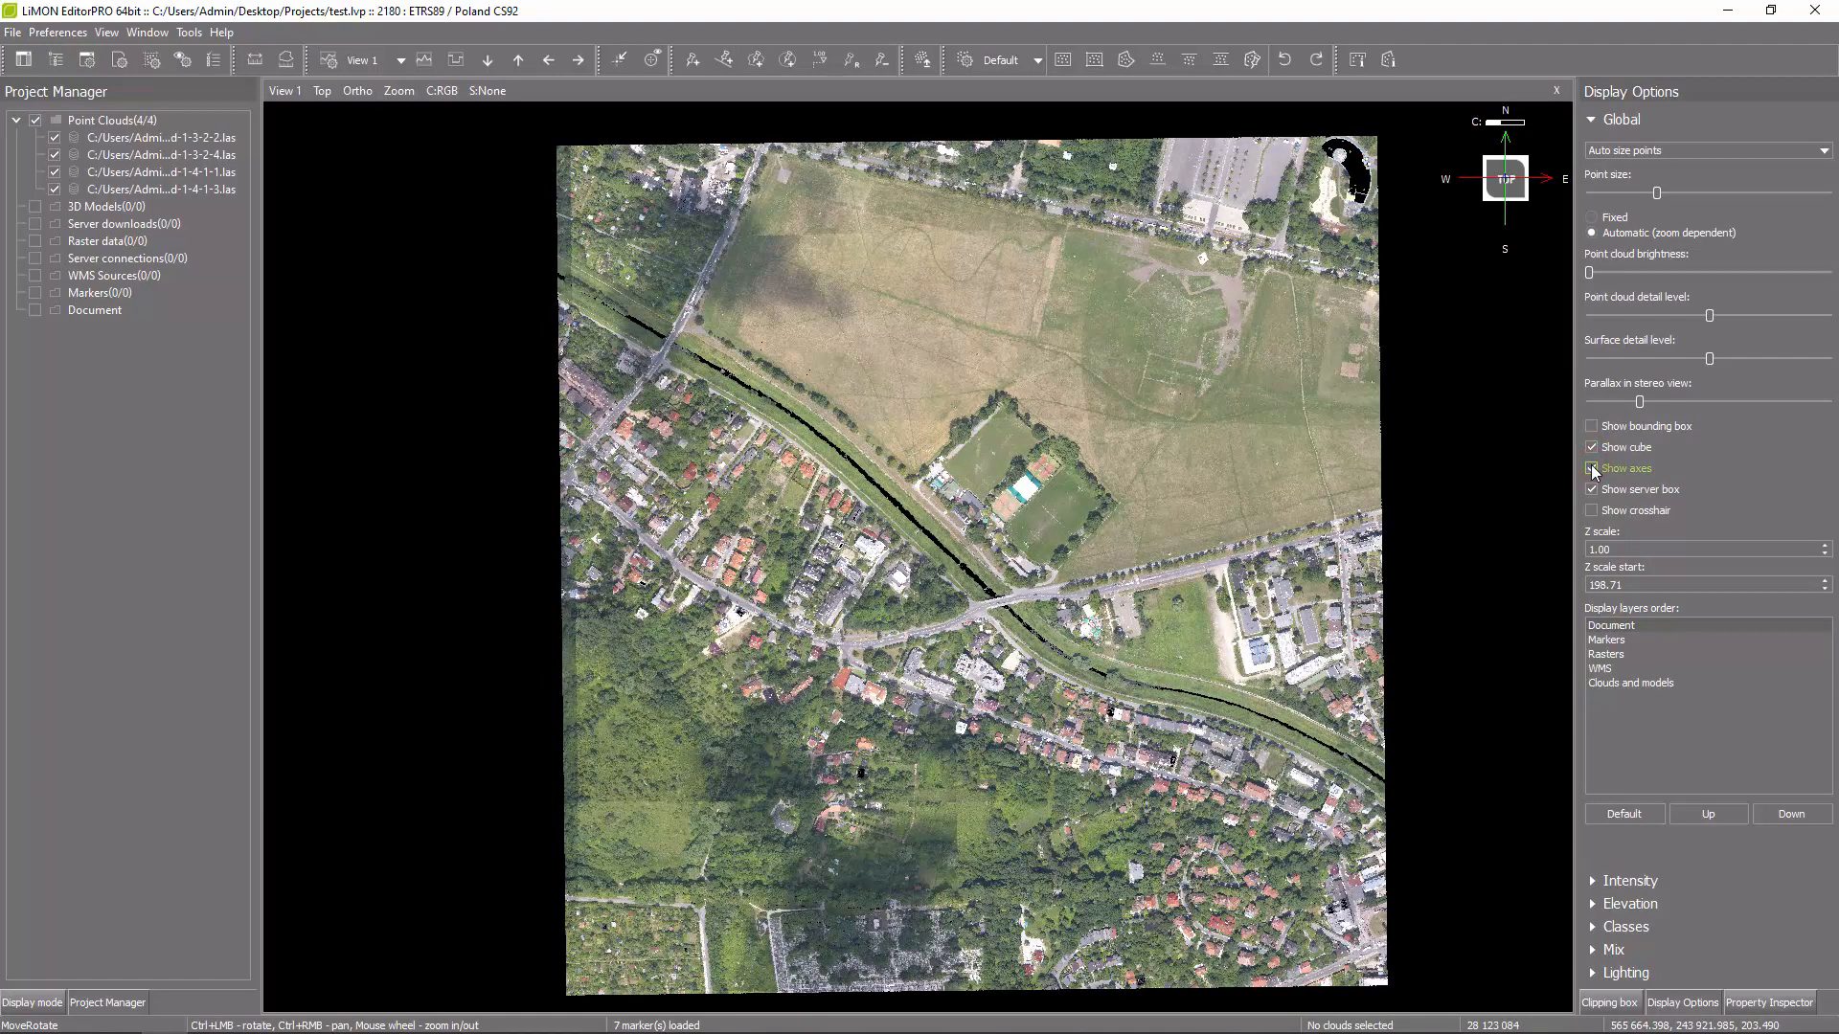
{"action": "left_click", "coordinate": [1592, 468]}
{"action": "left_click", "coordinate": [1592, 510]}
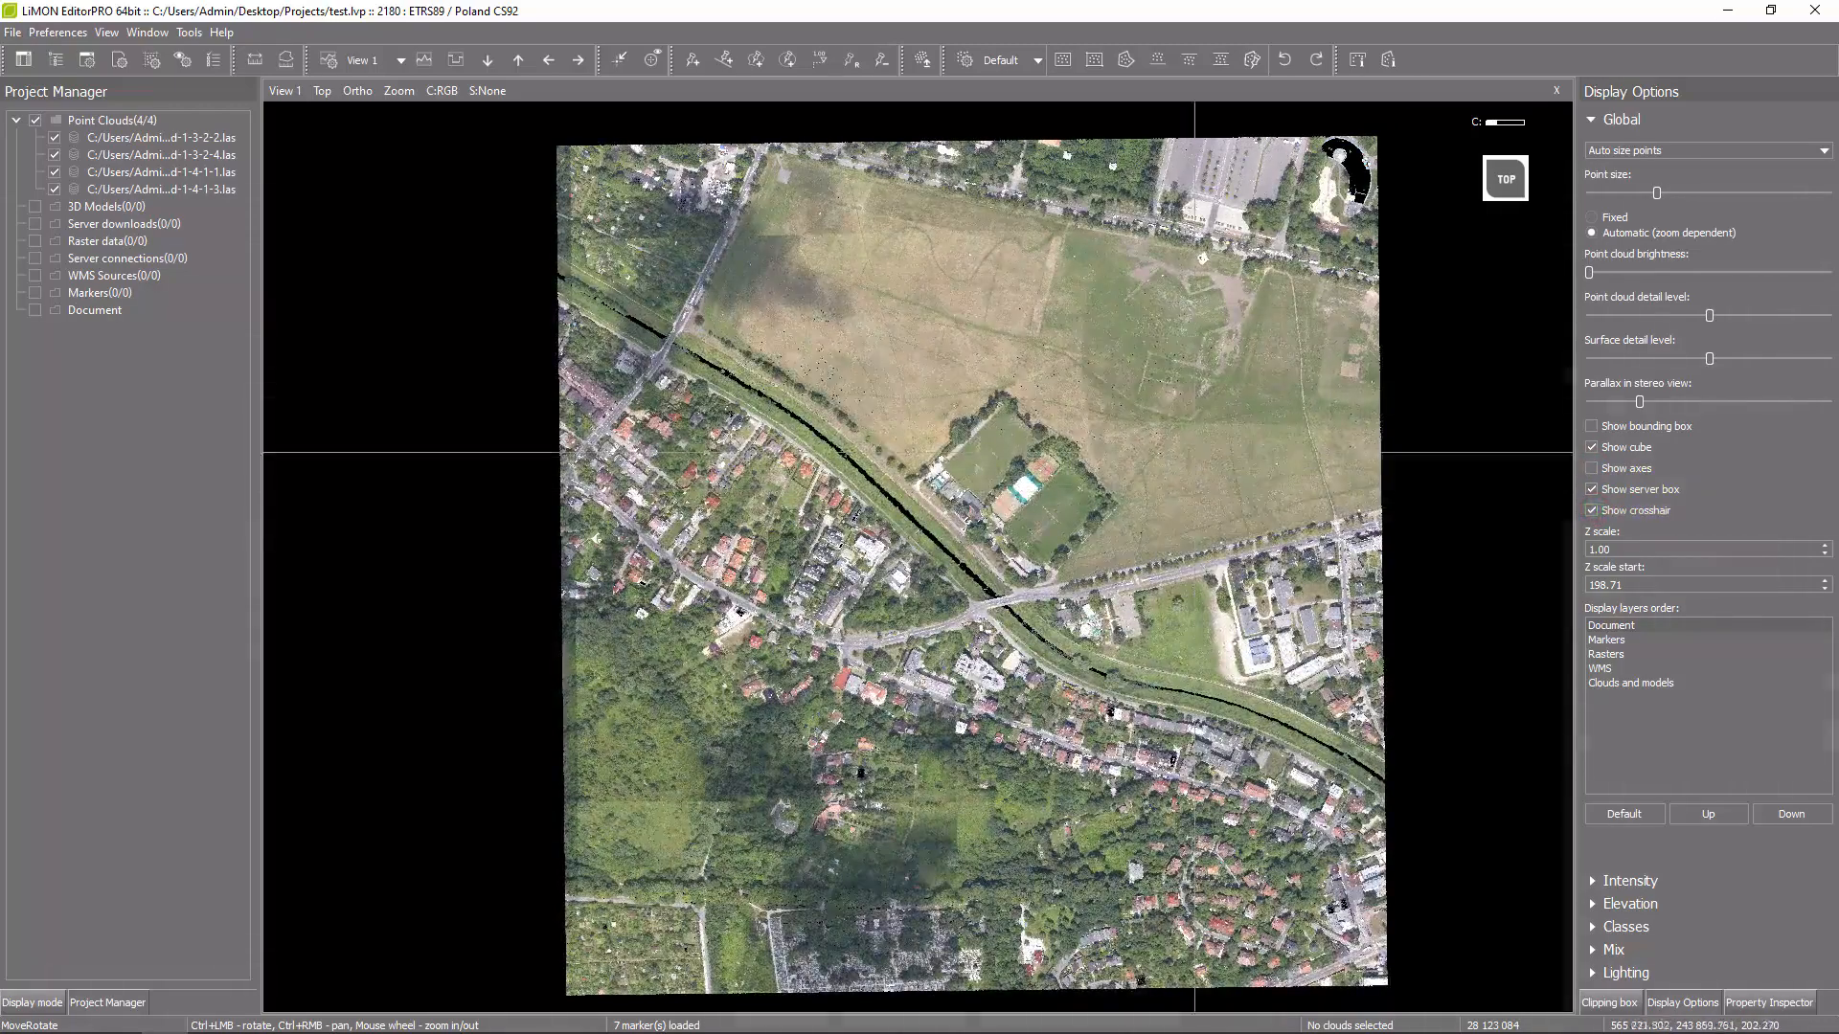
{"action": "left_click", "coordinate": [1592, 511]}
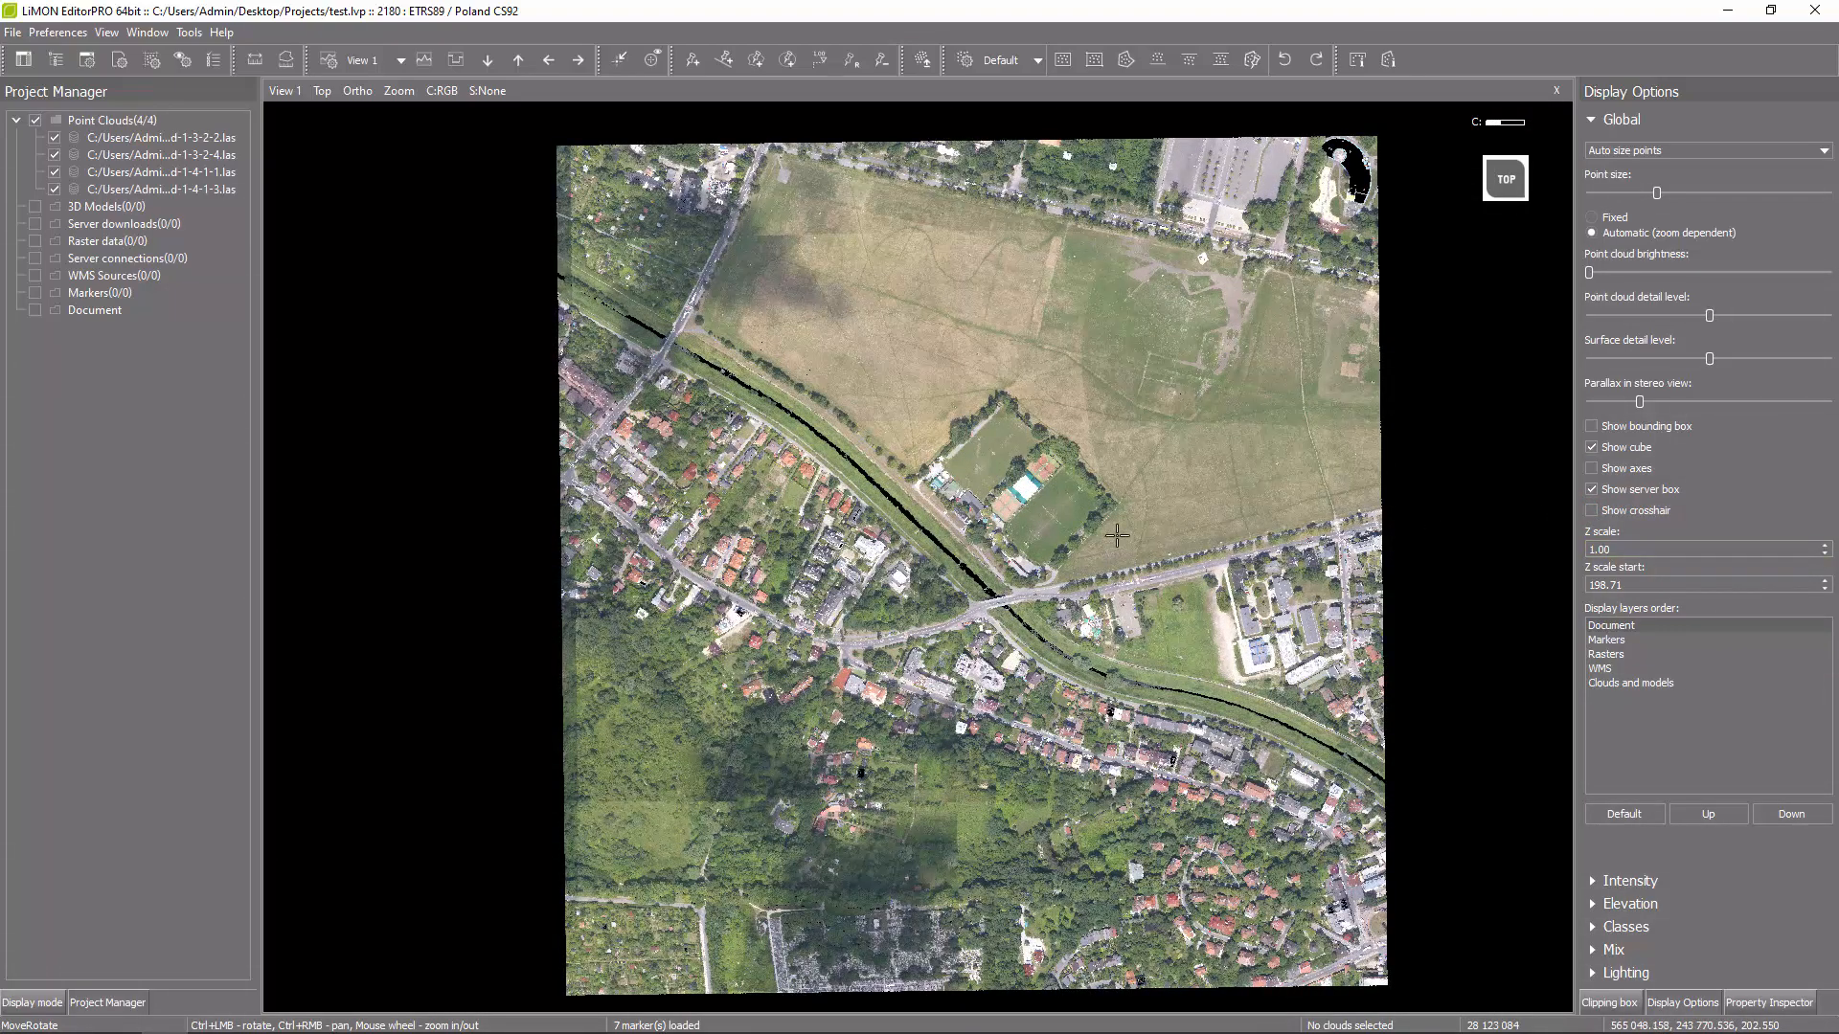
Exaggerate the terrain height in a side view with a Z scale of 2.00, and reset the Z scale to 1.00.
{"action": "left_click_drag", "start_coordinate": [1135, 571], "coordinate": [911, 345], "text": "ctrl"}
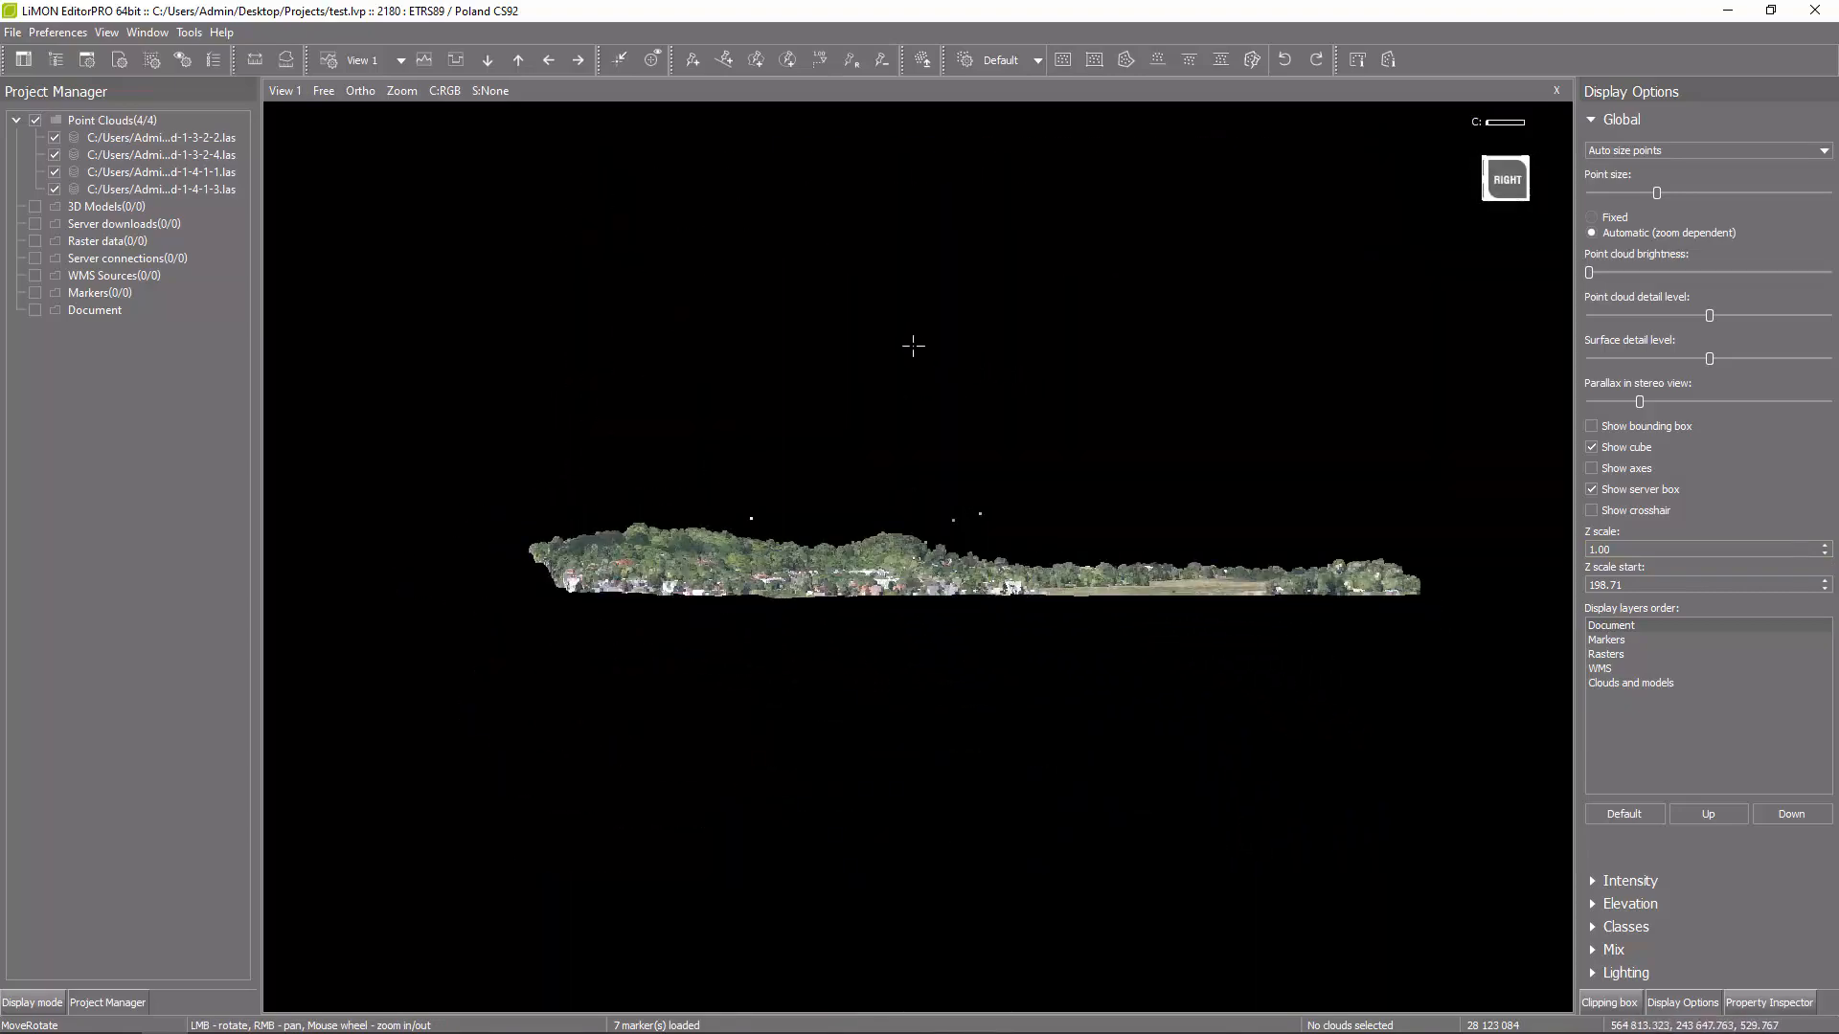
{"action": "left_click", "coordinate": [1826, 545]}
{"action": "left_click", "coordinate": [1826, 545]}
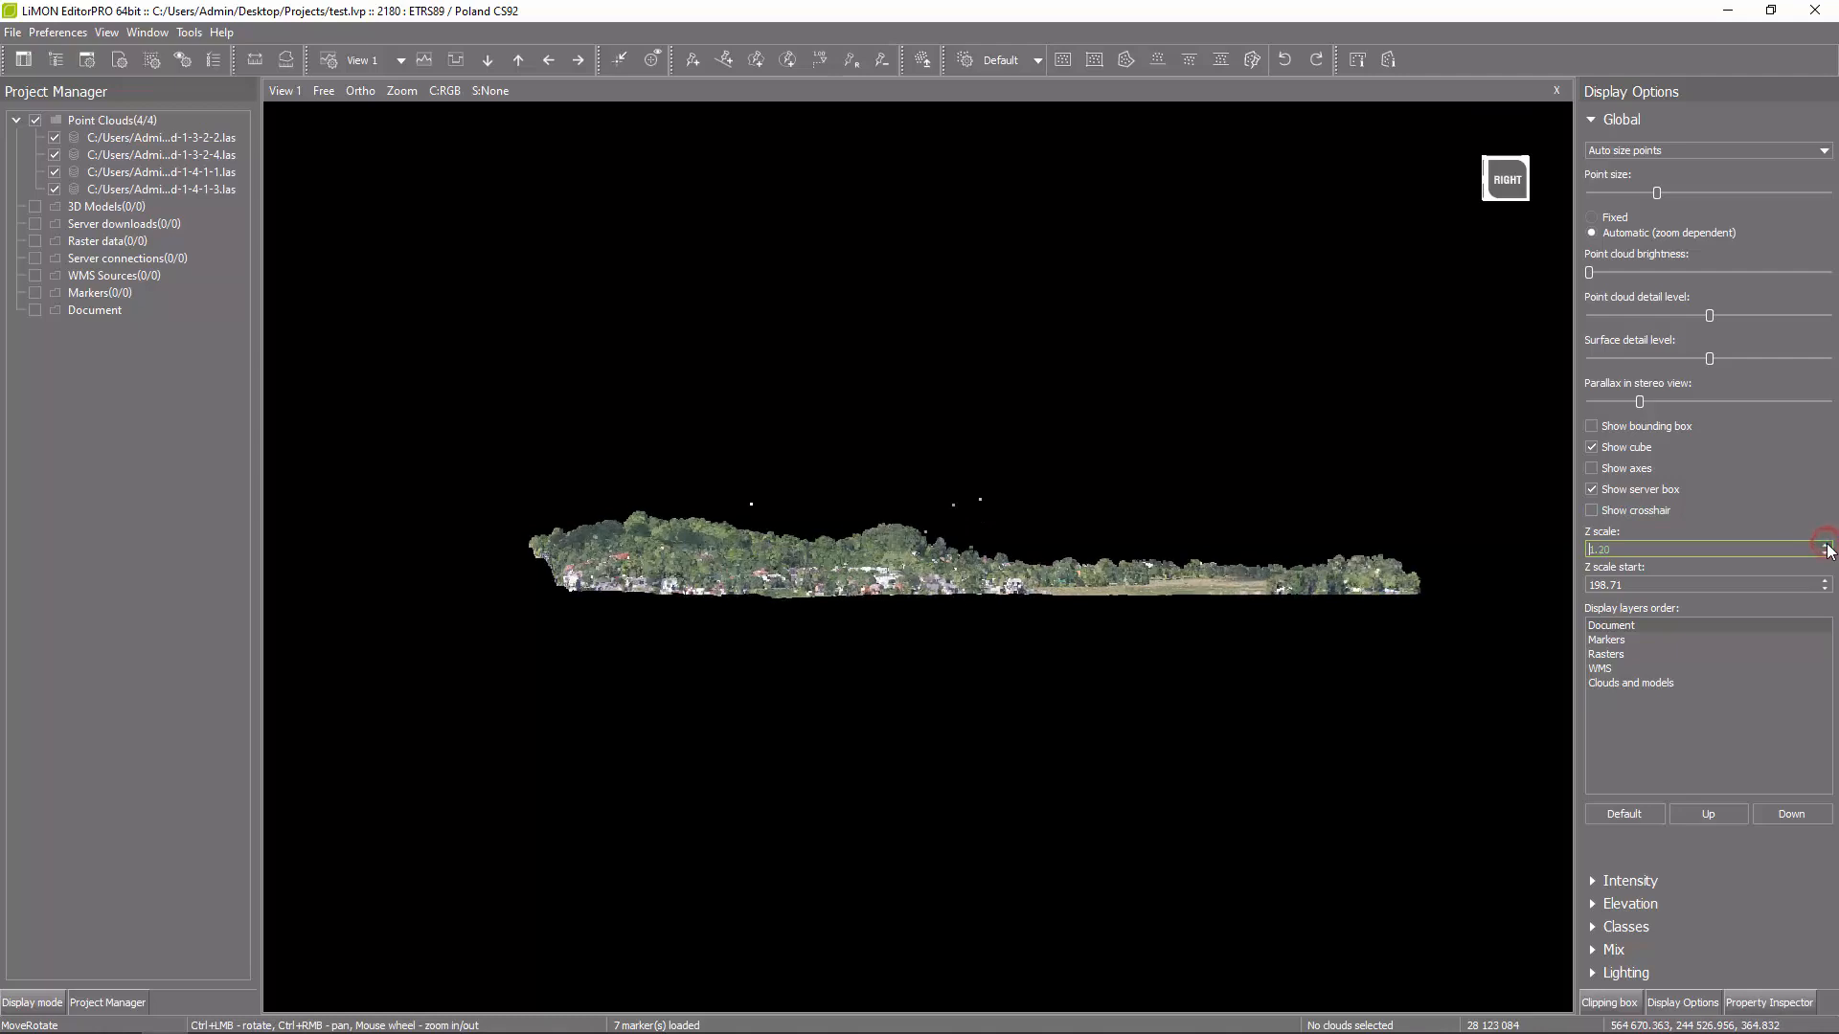
{"action": "left_click", "coordinate": [1826, 545]}
{"action": "left_click", "coordinate": [1826, 545]}
{"action": "left_click", "coordinate": [1826, 545]}
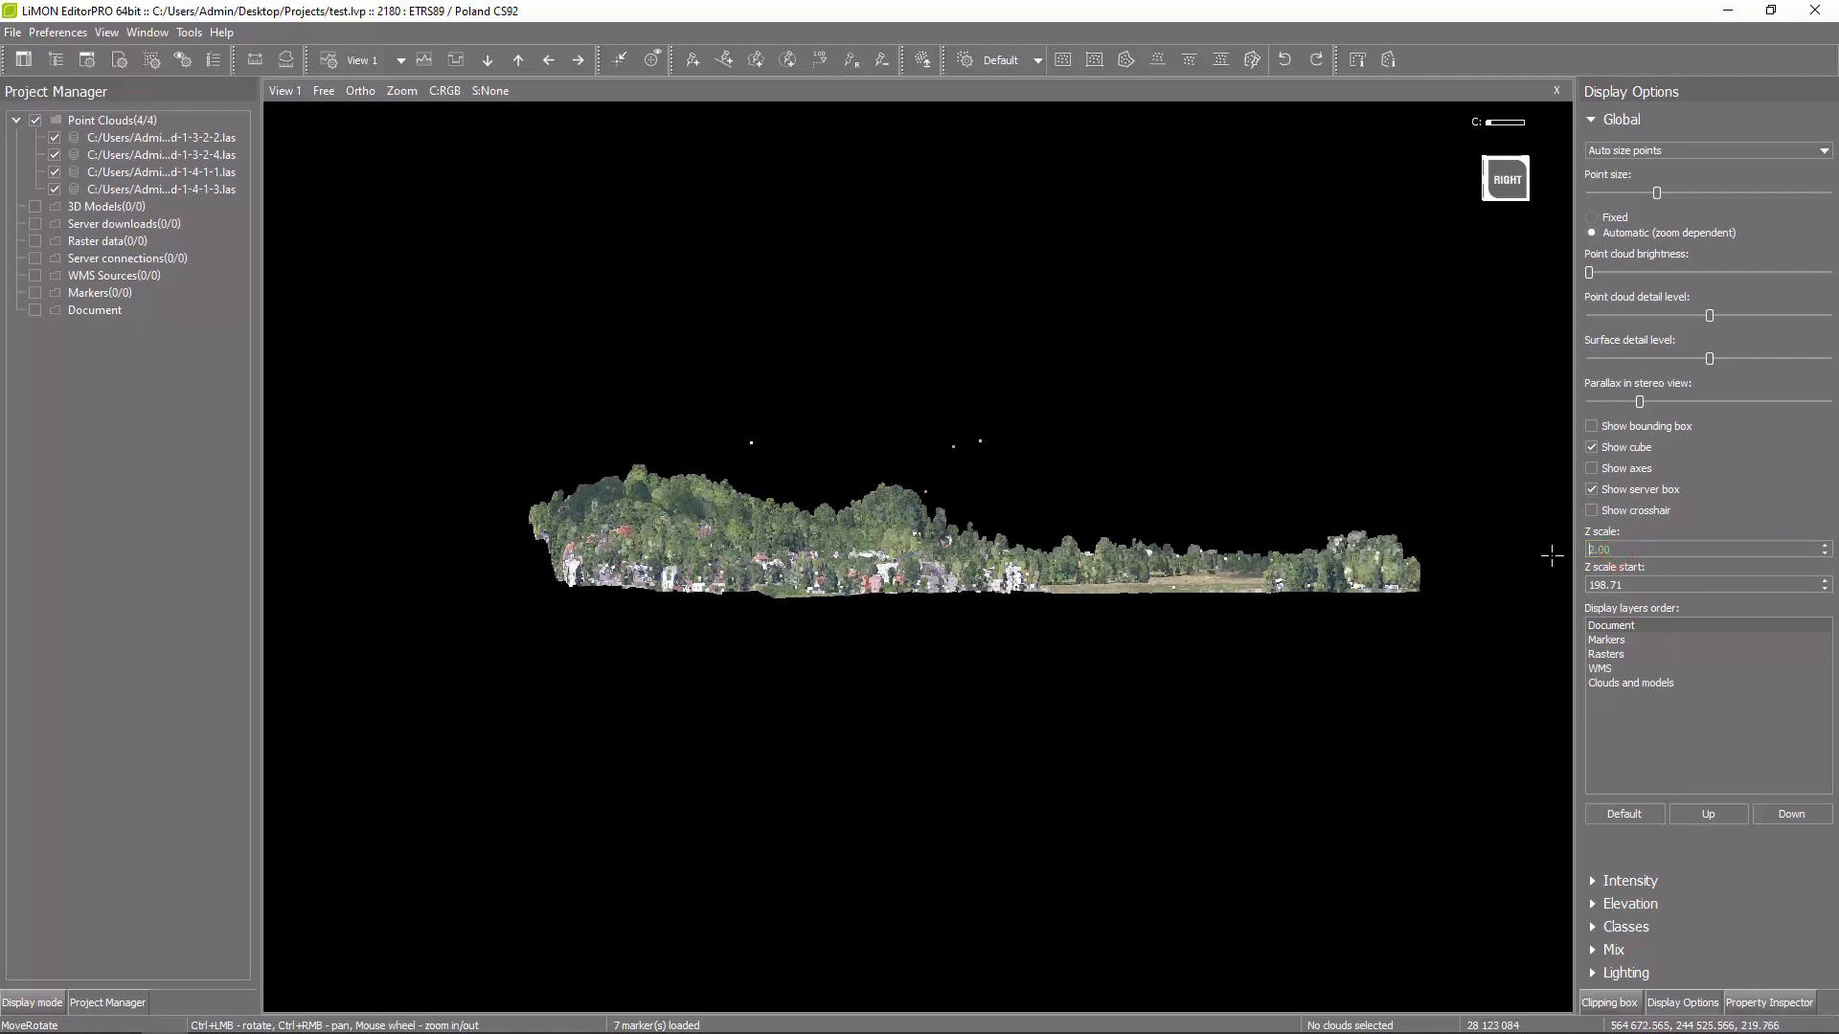
{"action": "type", "text": "1"}
{"action": "left_click_drag", "start_coordinate": [1231, 441], "coordinate": [1424, 605], "text": "ctrl"}
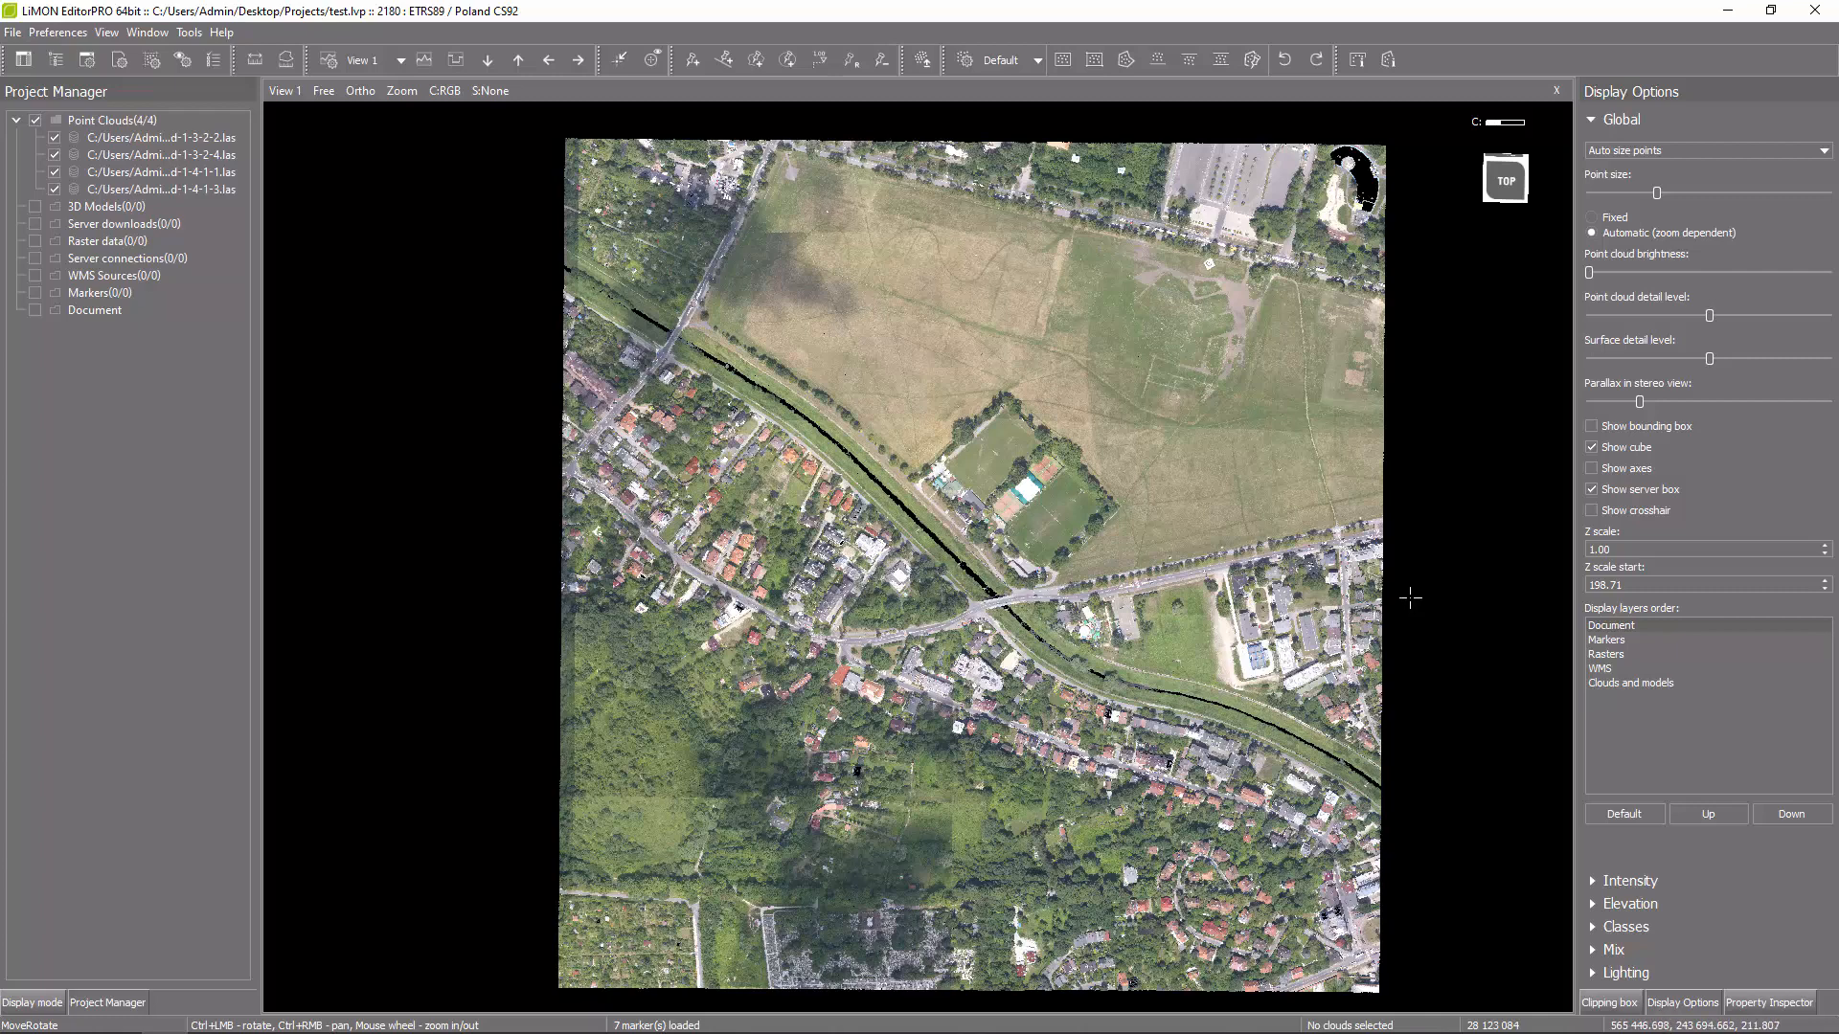
Collapse the global display settings and color the point cloud by Intensity.
{"action": "left_click", "coordinate": [1592, 120]}
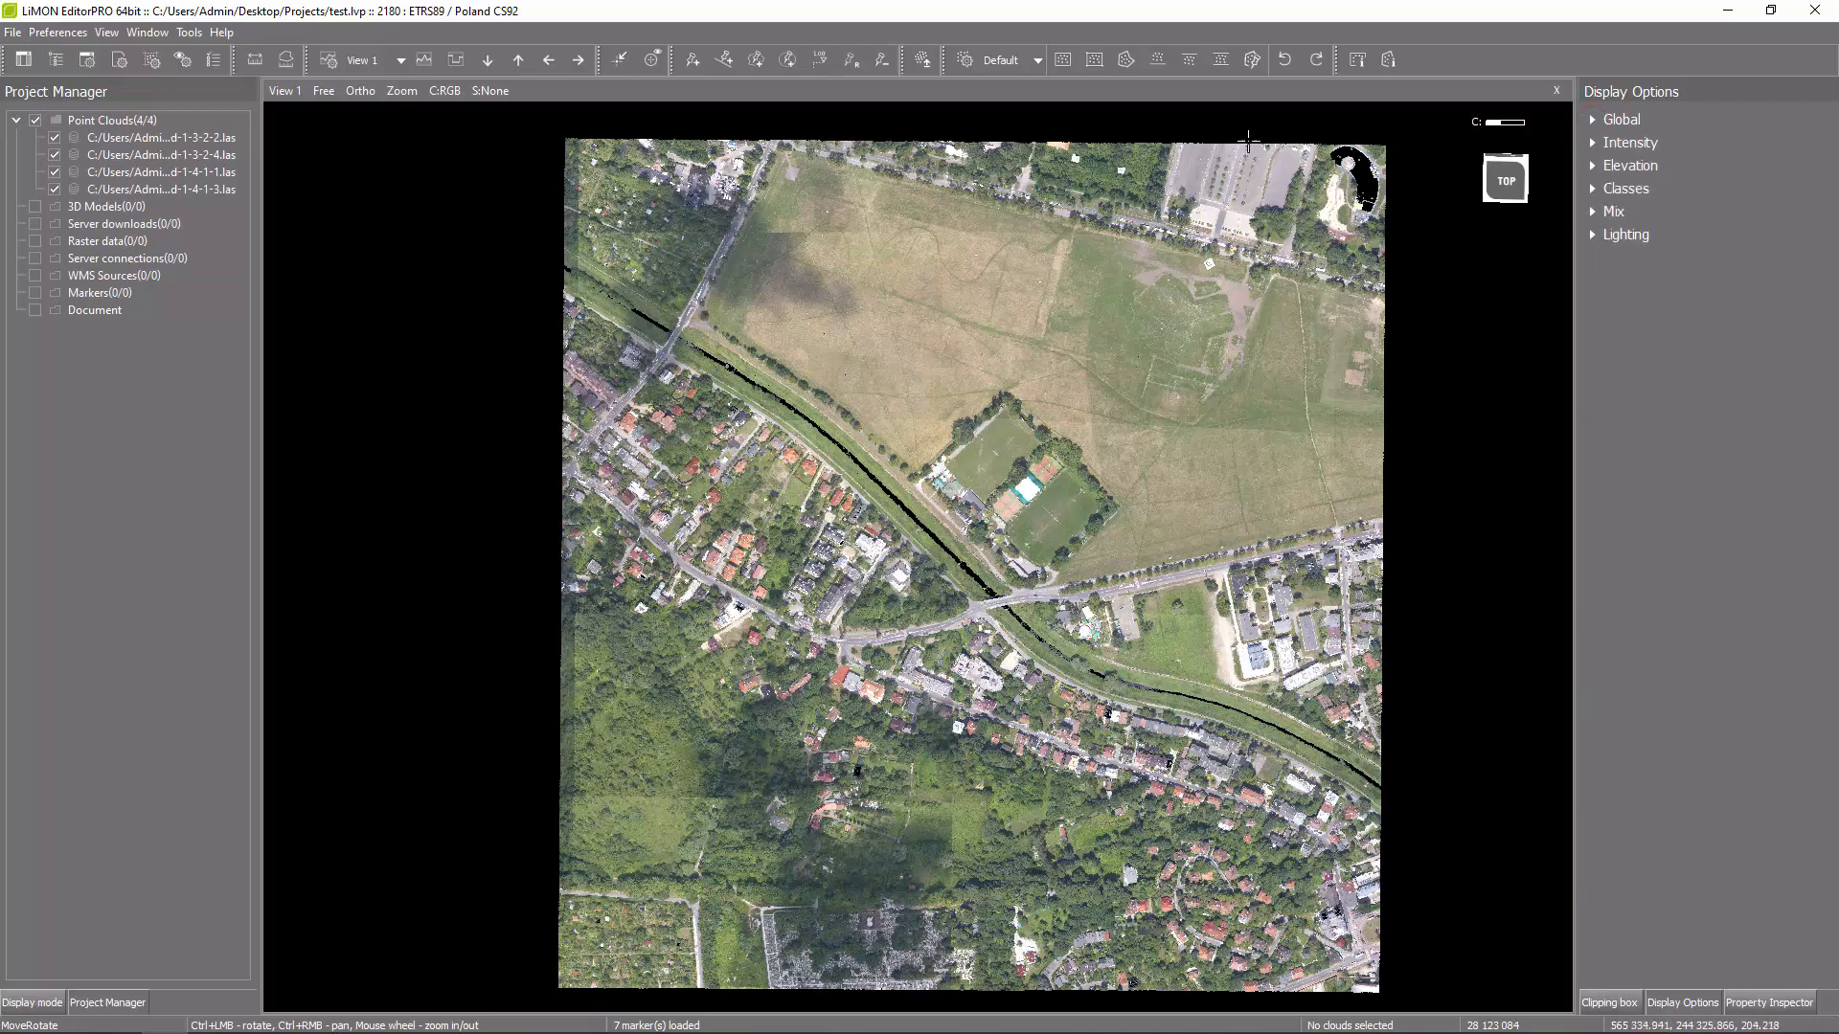
{"action": "left_click", "coordinate": [458, 92]}
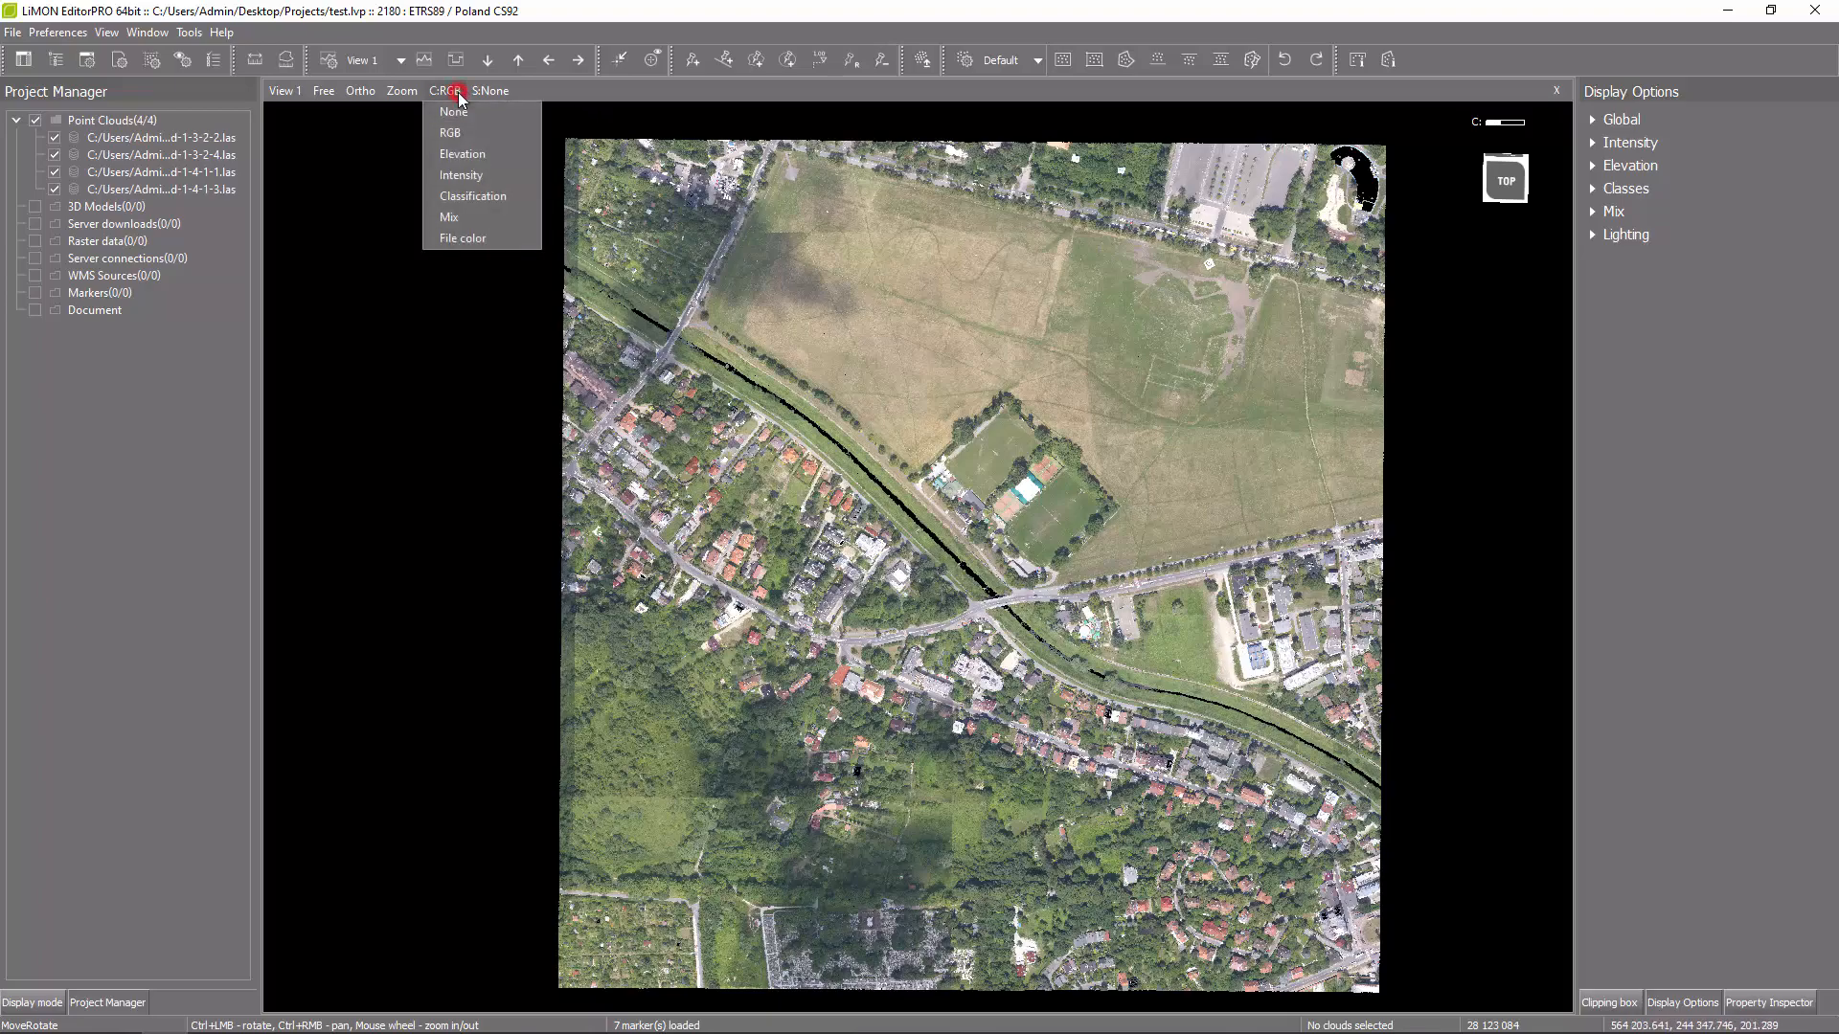
{"action": "left_click", "coordinate": [456, 178]}
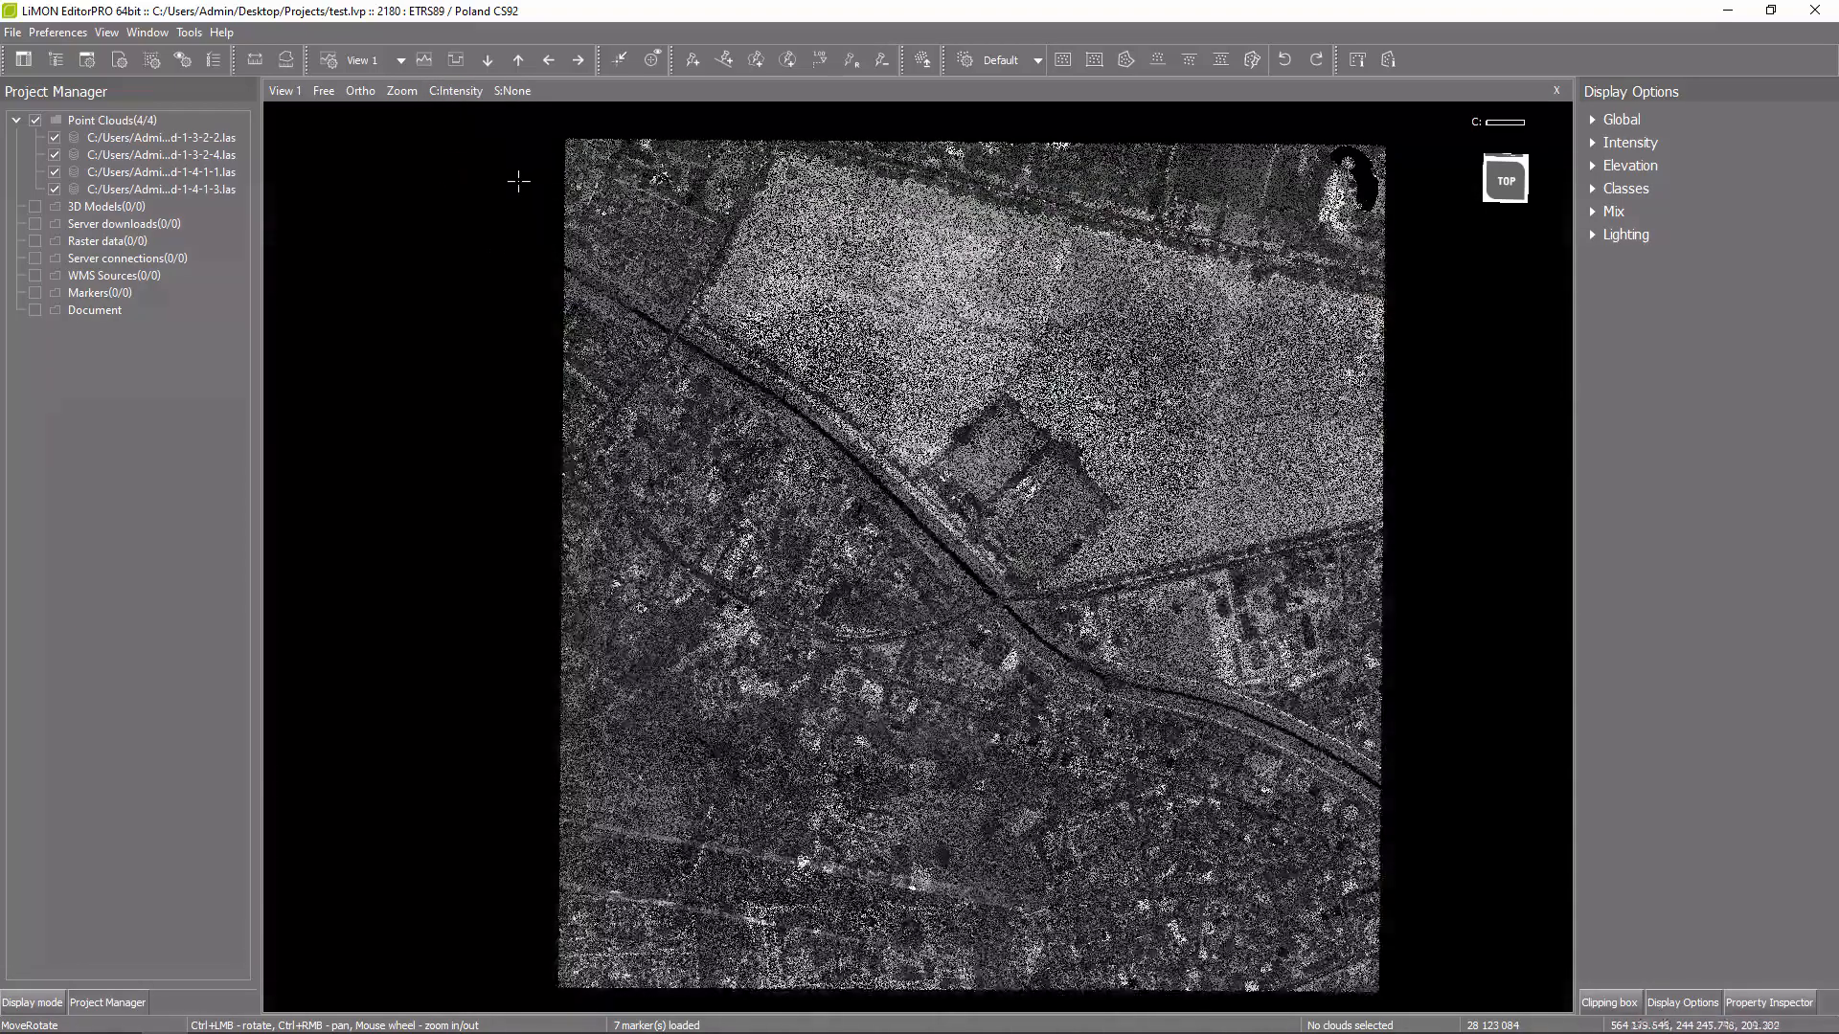
In the intensity display settings, apply the Intensity intervals preset and switch back to Intensity smoothed.
{"action": "left_click", "coordinate": [1591, 144]}
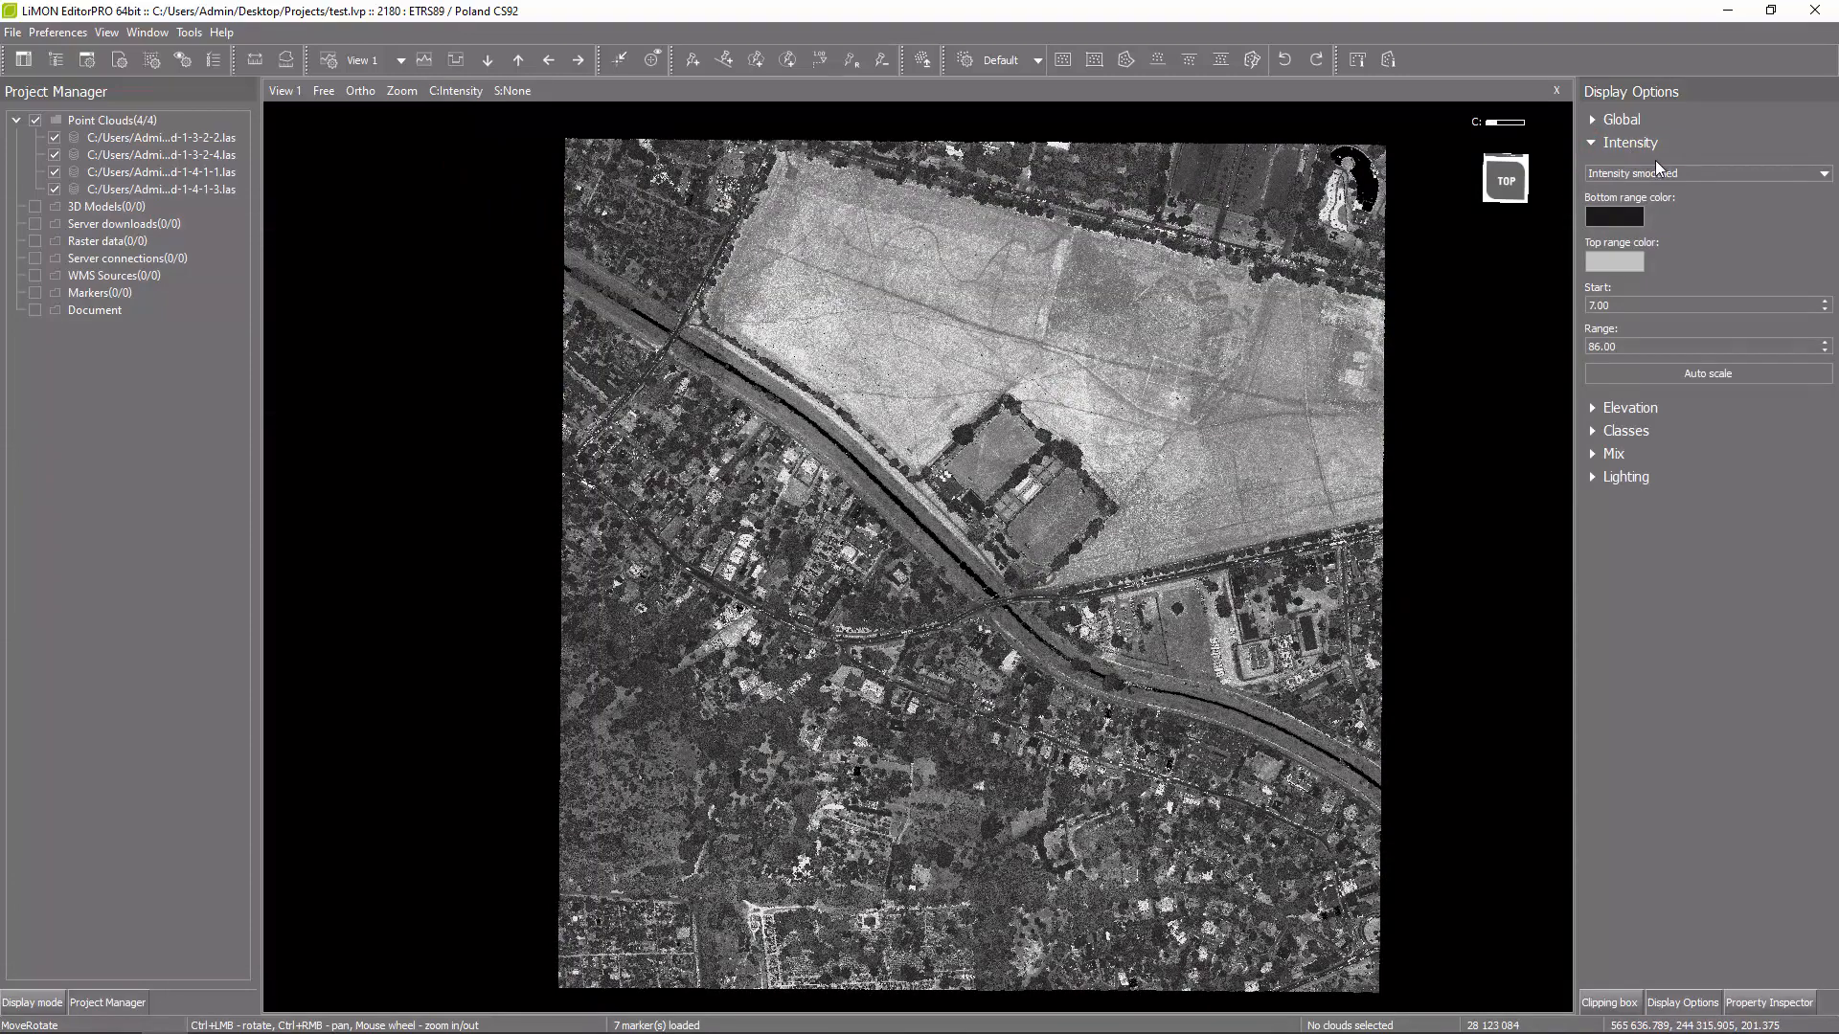
{"action": "left_click", "coordinate": [1686, 165]}
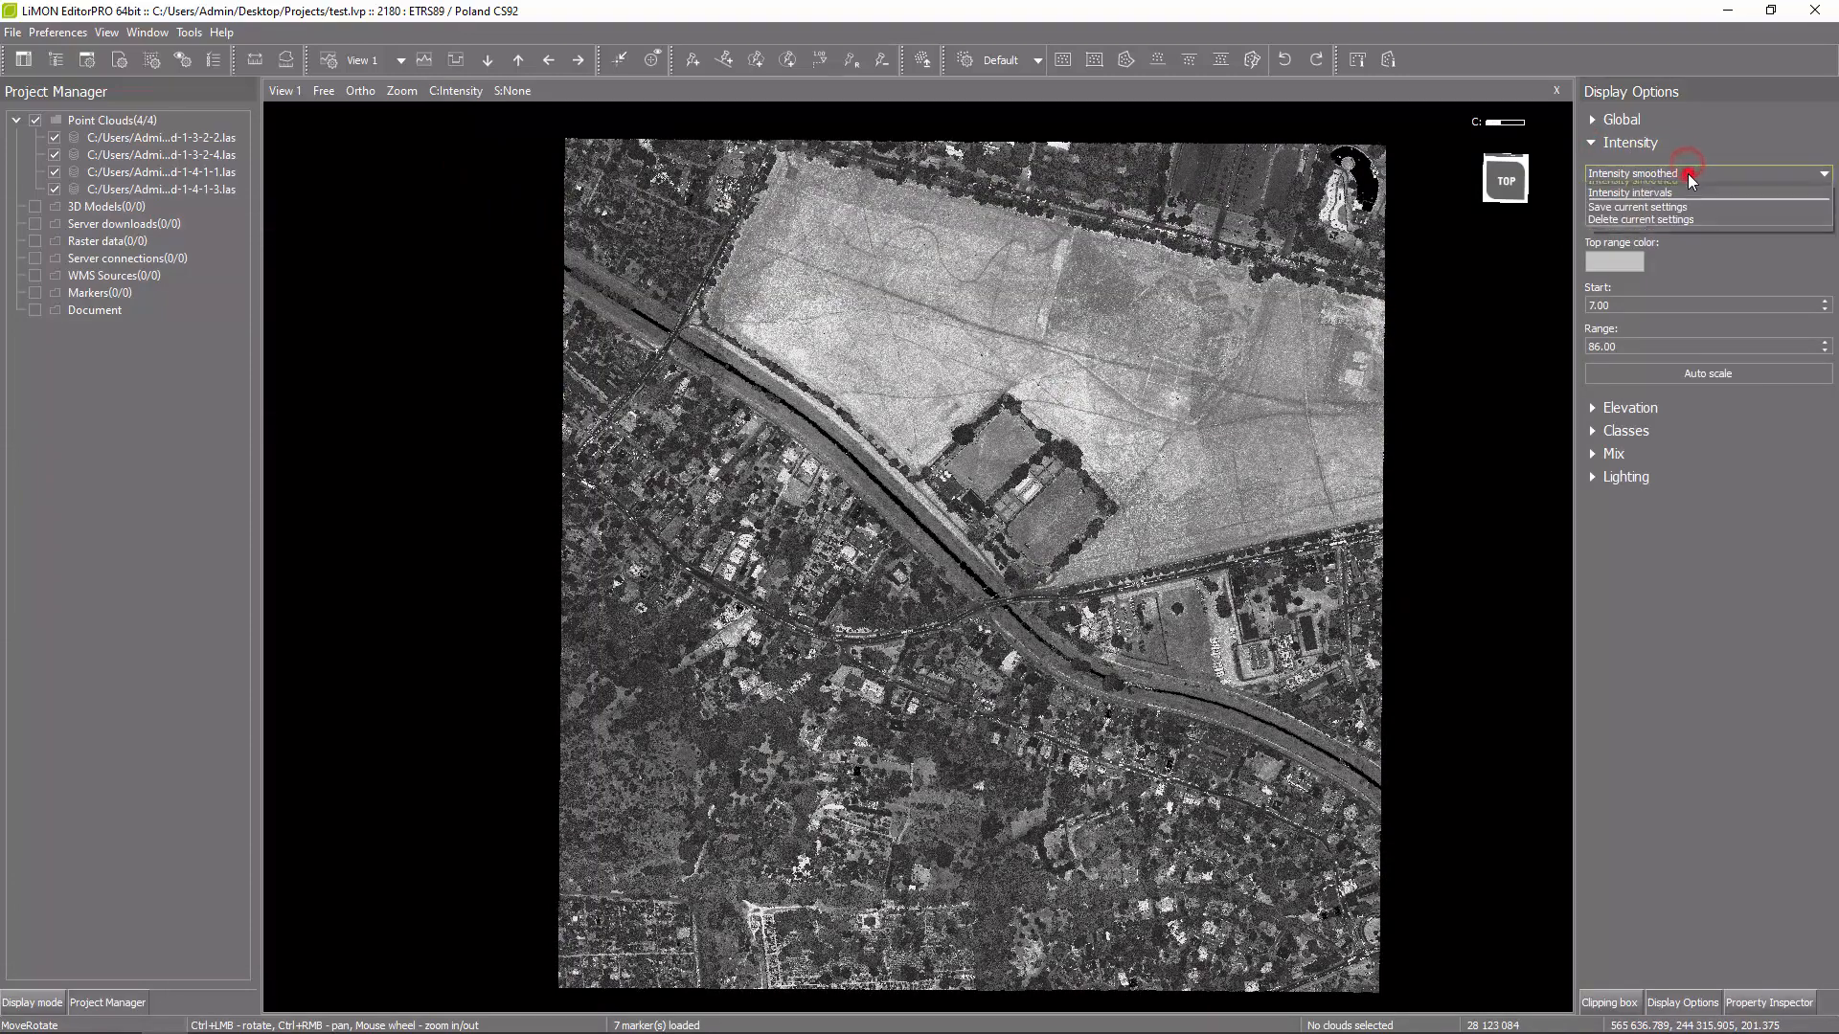
{"action": "left_click", "coordinate": [1686, 196]}
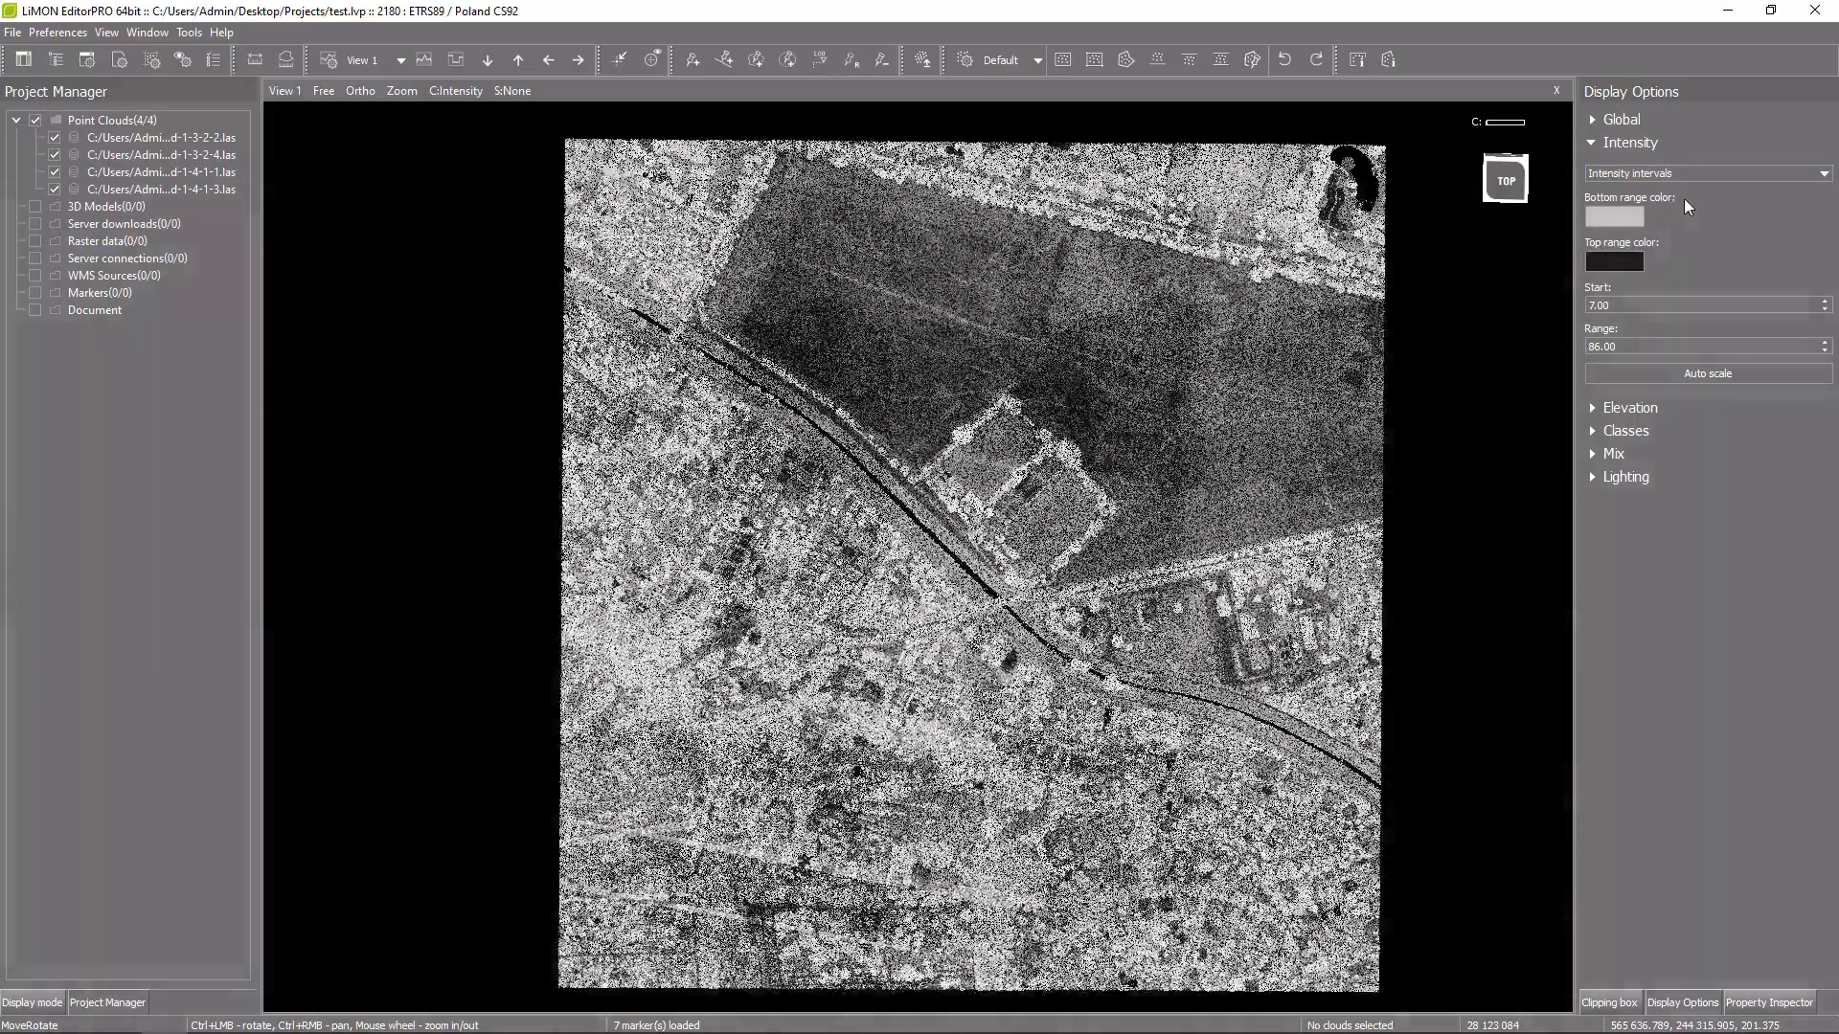
{"action": "left_click", "coordinate": [1678, 172]}
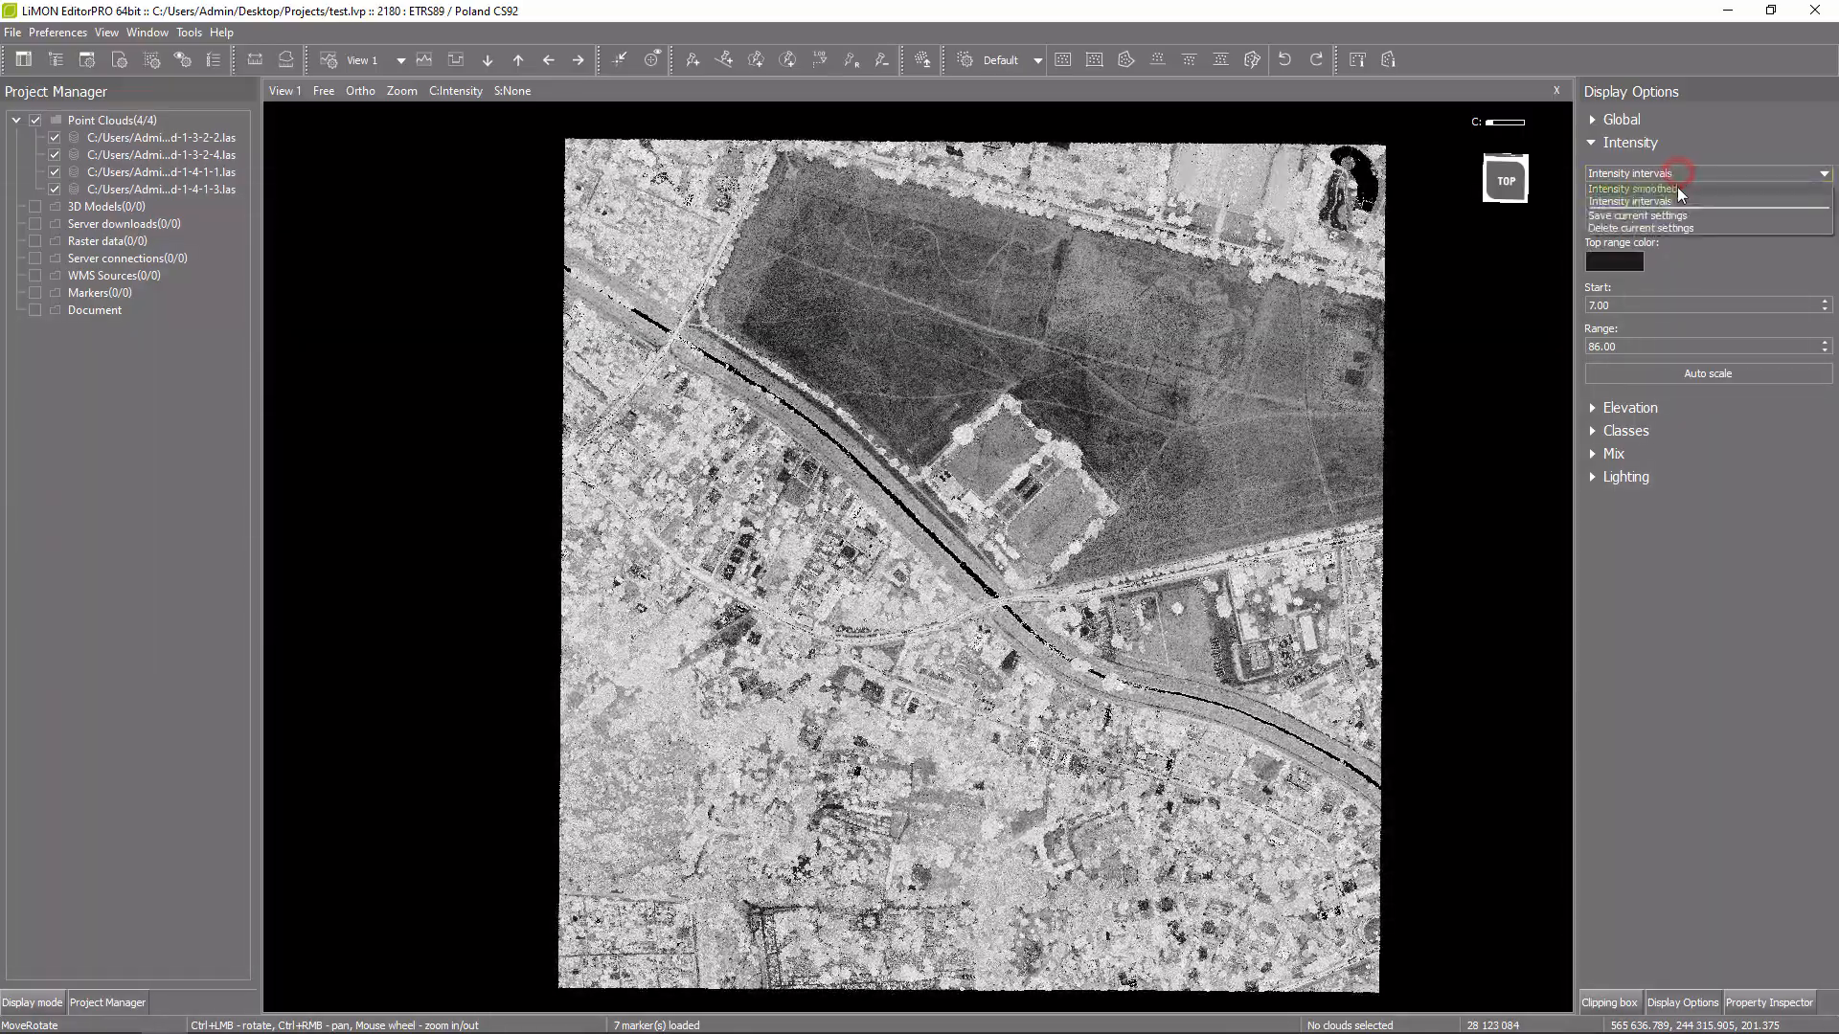
{"action": "left_click", "coordinate": [1677, 192]}
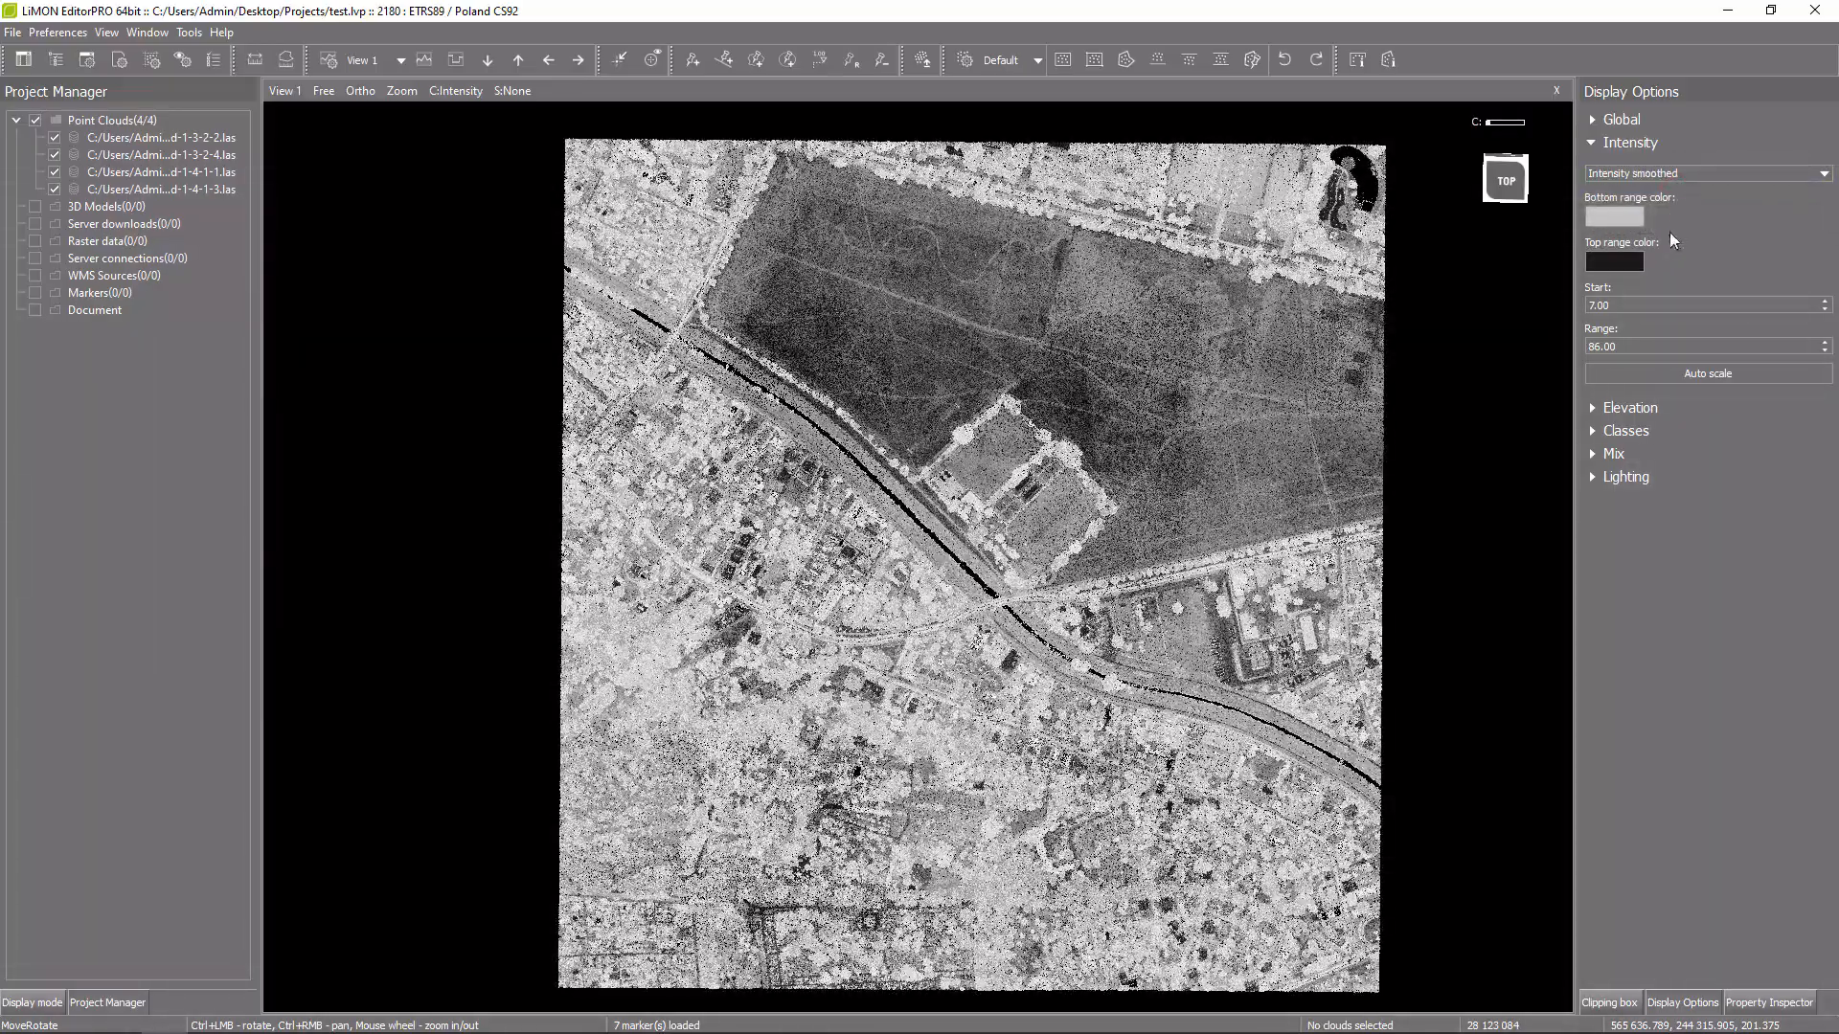
Raise the start value of the intensity color scale to 17.00.
{"action": "left_click", "coordinate": [1826, 302]}
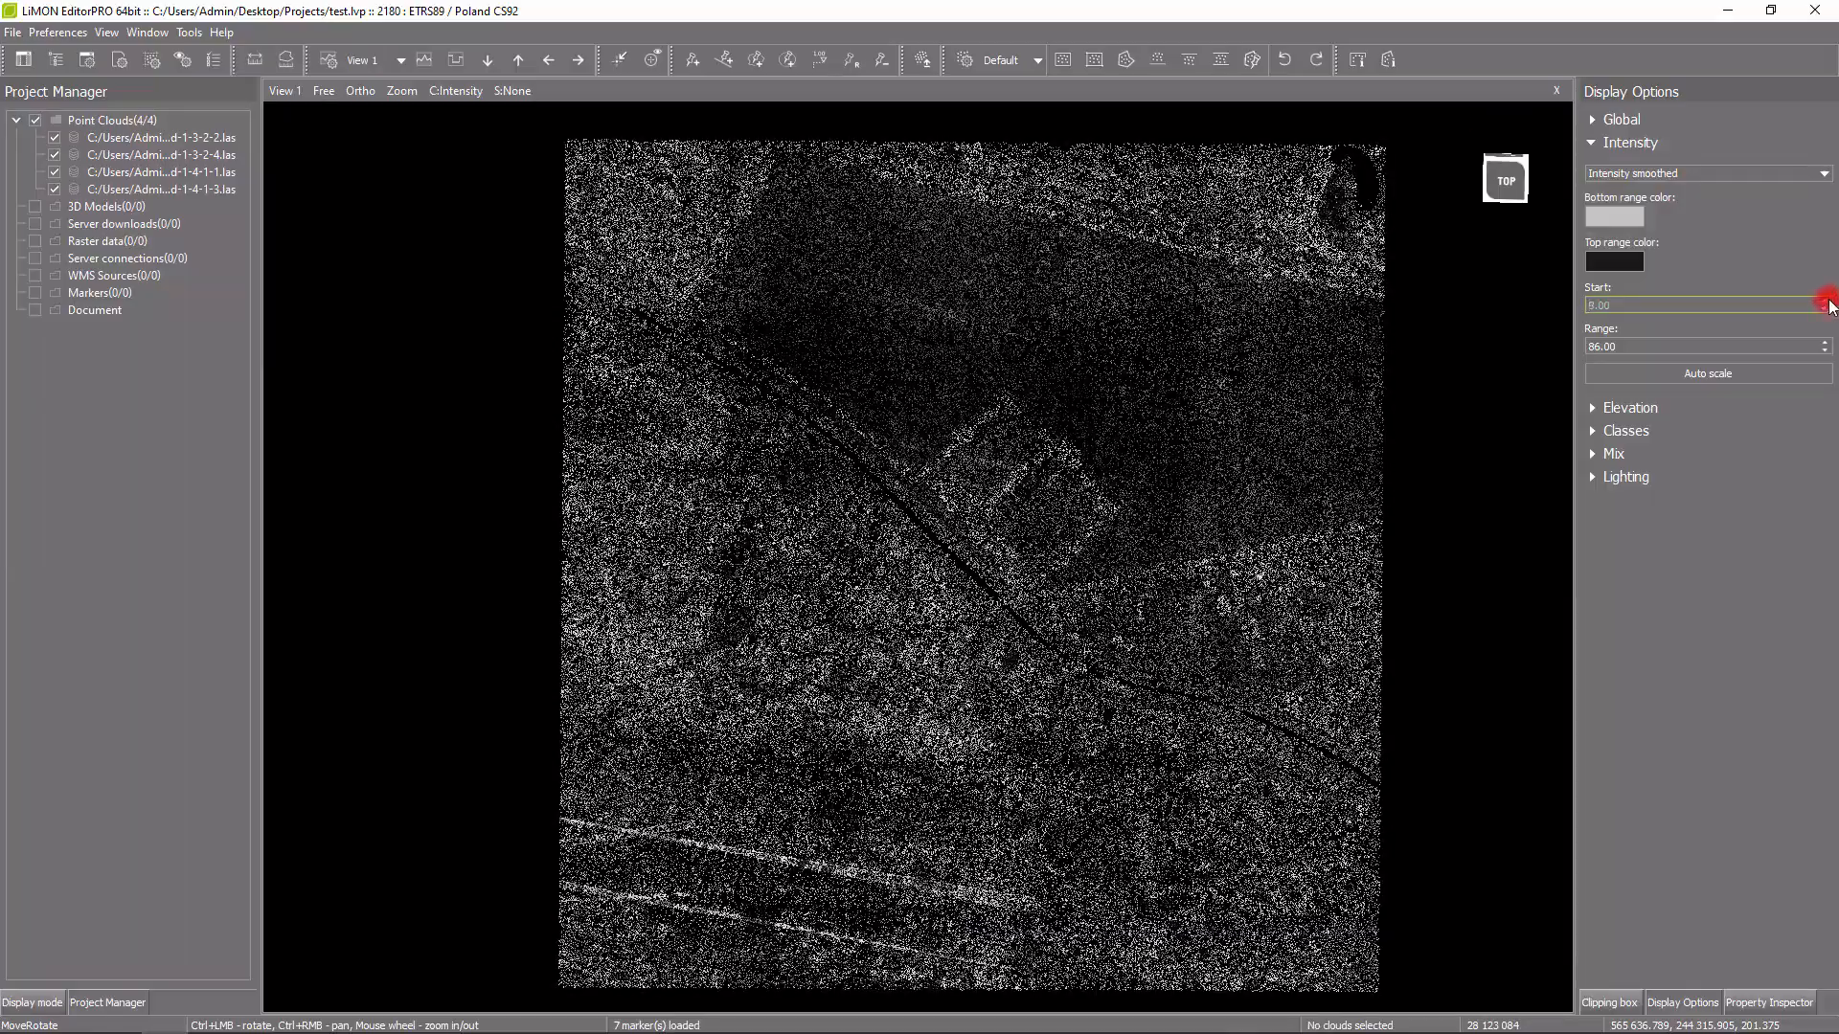
{"action": "left_click", "coordinate": [1827, 302]}
{"action": "left_click", "coordinate": [1827, 302]}
{"action": "left_click", "coordinate": [1825, 302]}
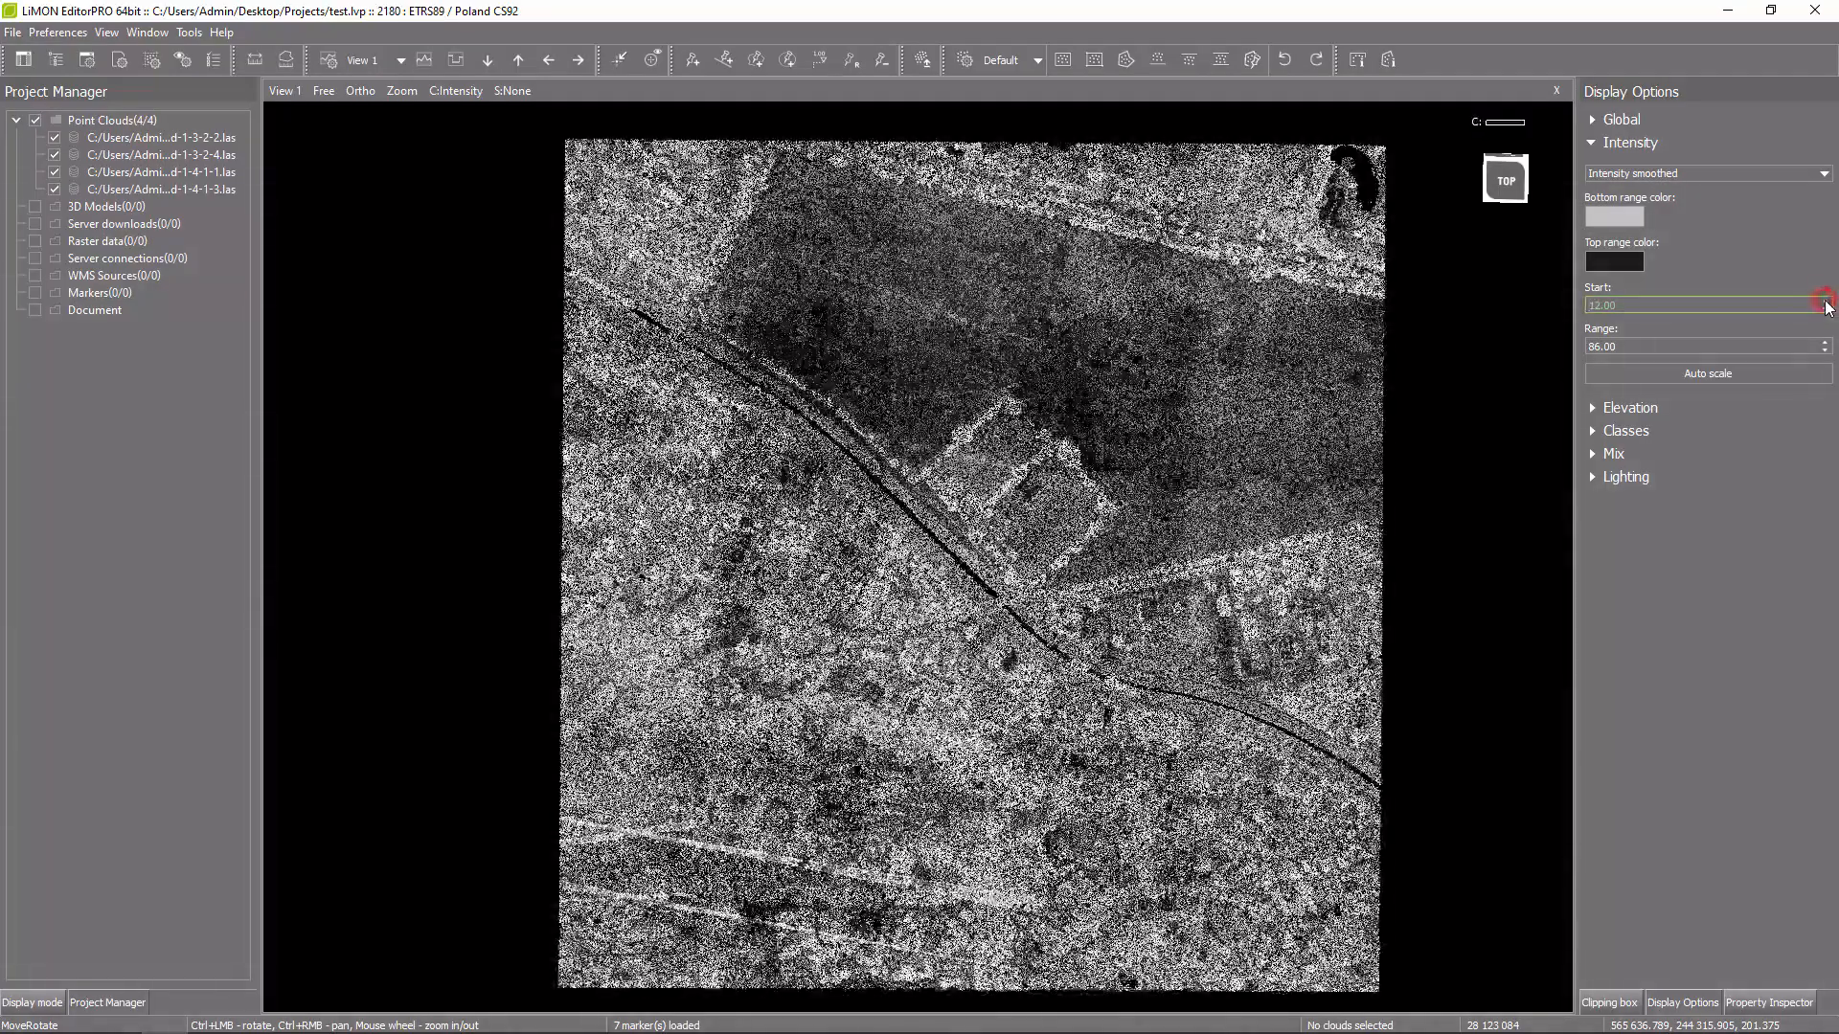
{"action": "left_click", "coordinate": [1827, 307]}
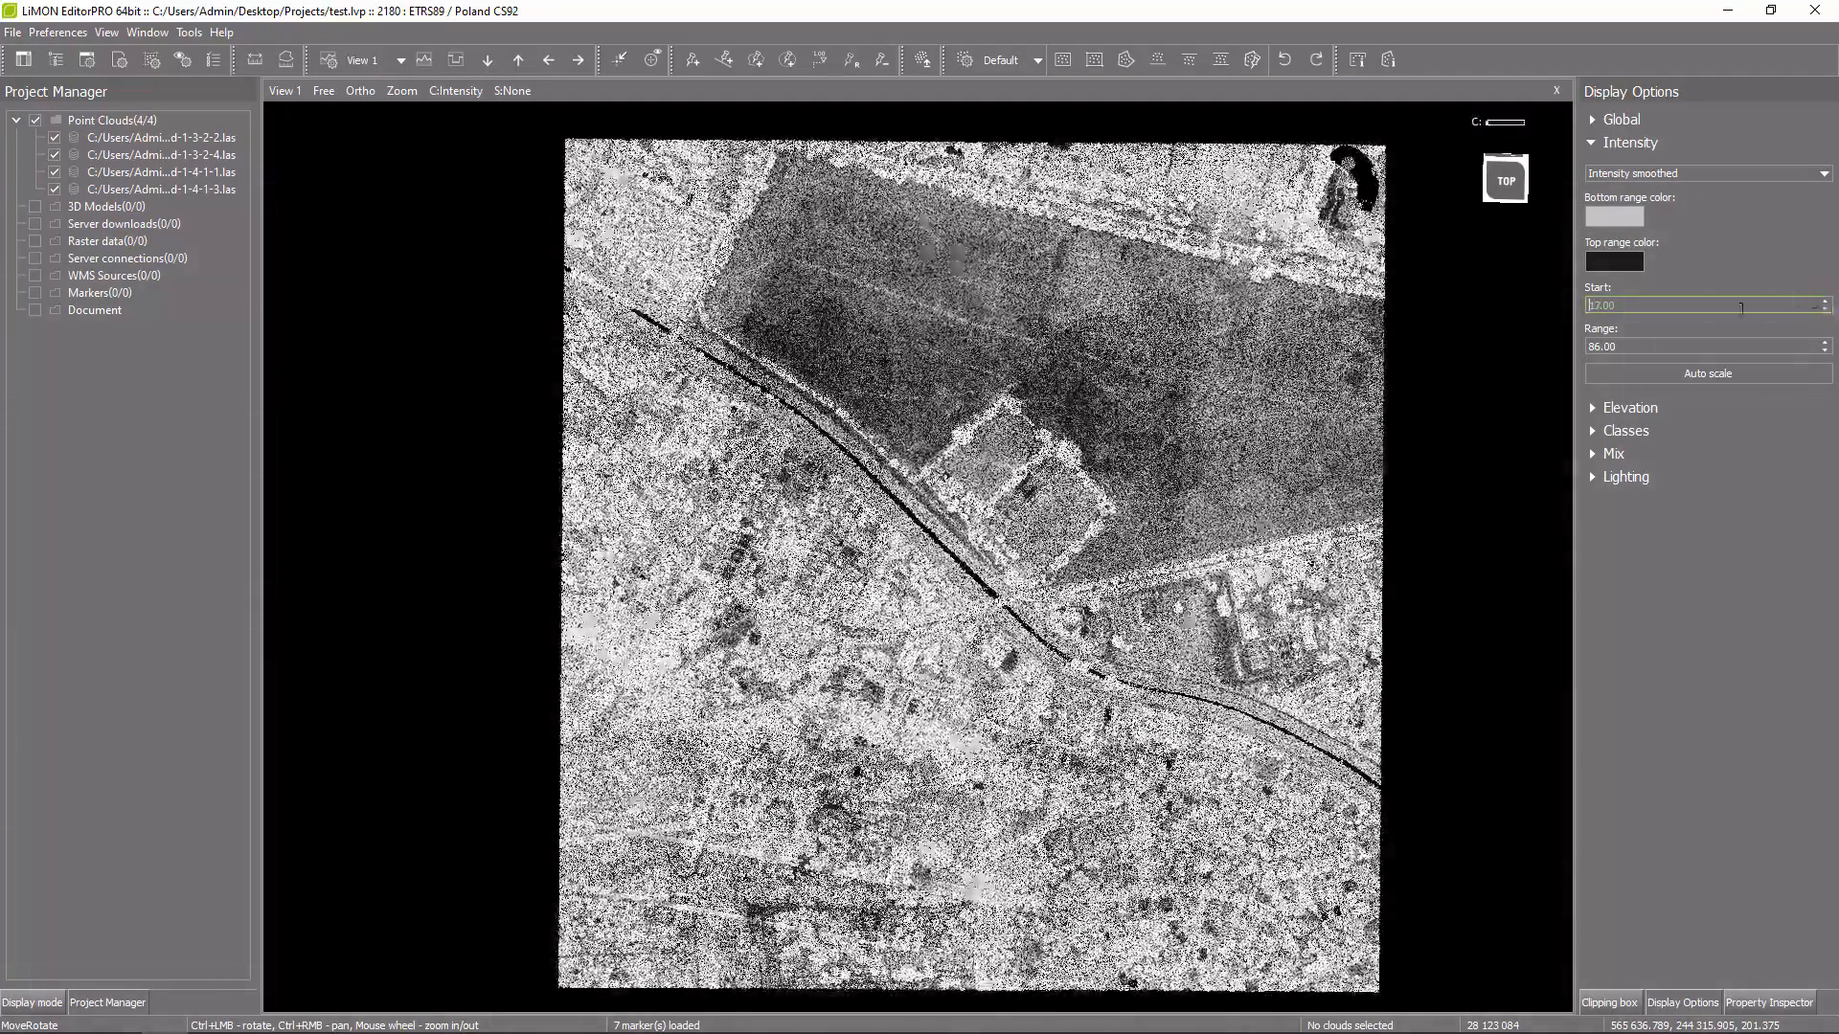
Lower the range of the intensity color scale to 77.00.
{"action": "left_click", "coordinate": [1826, 351]}
{"action": "left_click", "coordinate": [1827, 352]}
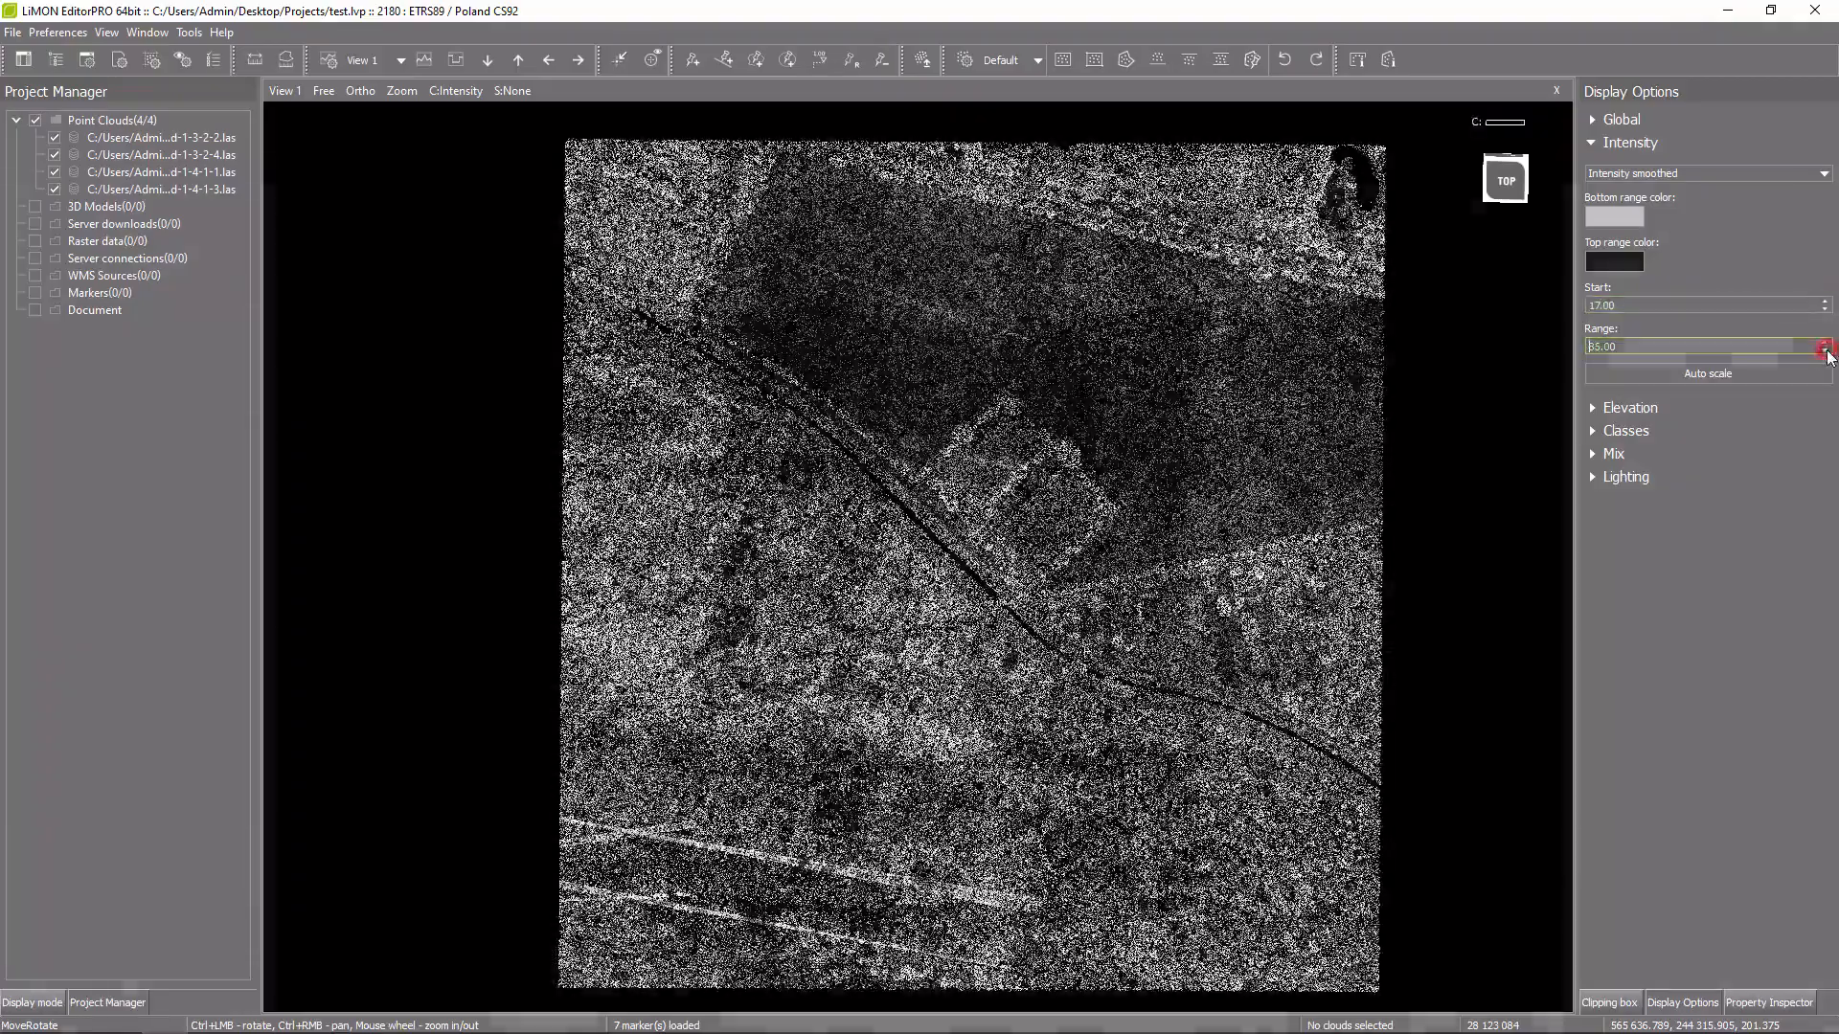
{"action": "left_click", "coordinate": [1828, 351]}
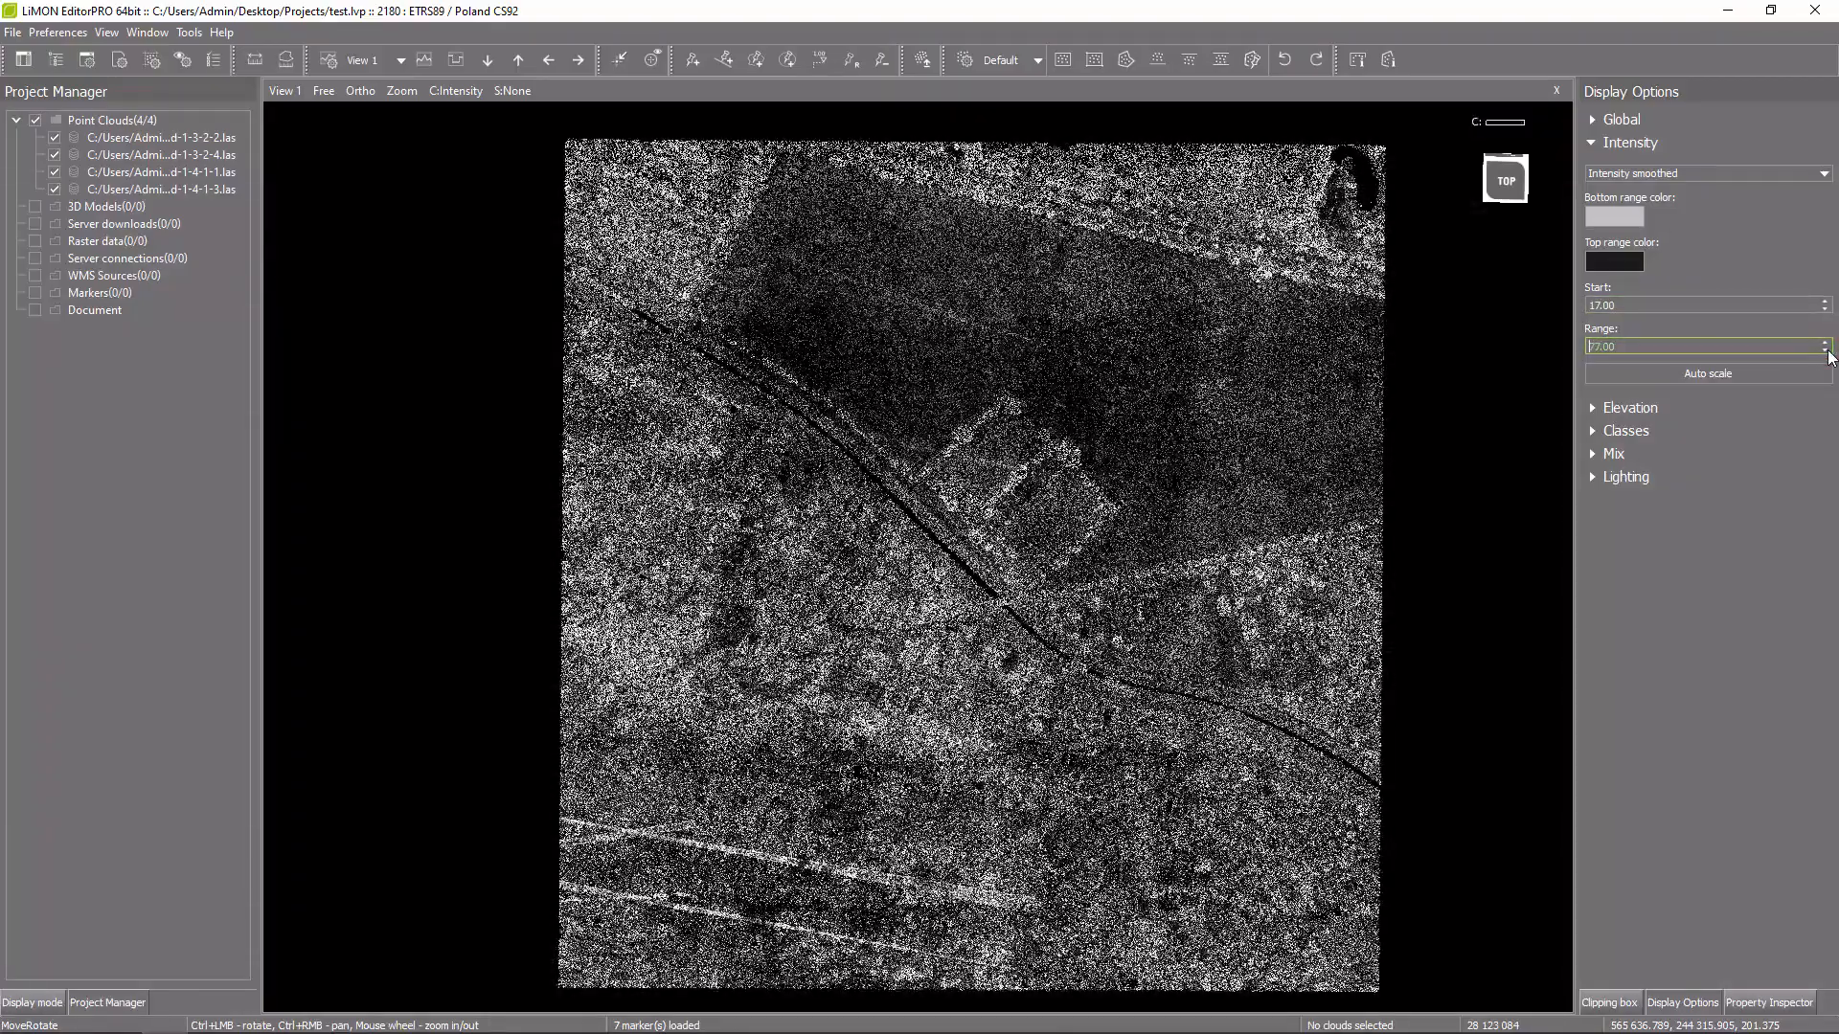
Set the range of the intensity color scale to 87.00 and its start value to 7.00.
{"action": "left_click", "coordinate": [1654, 347]}
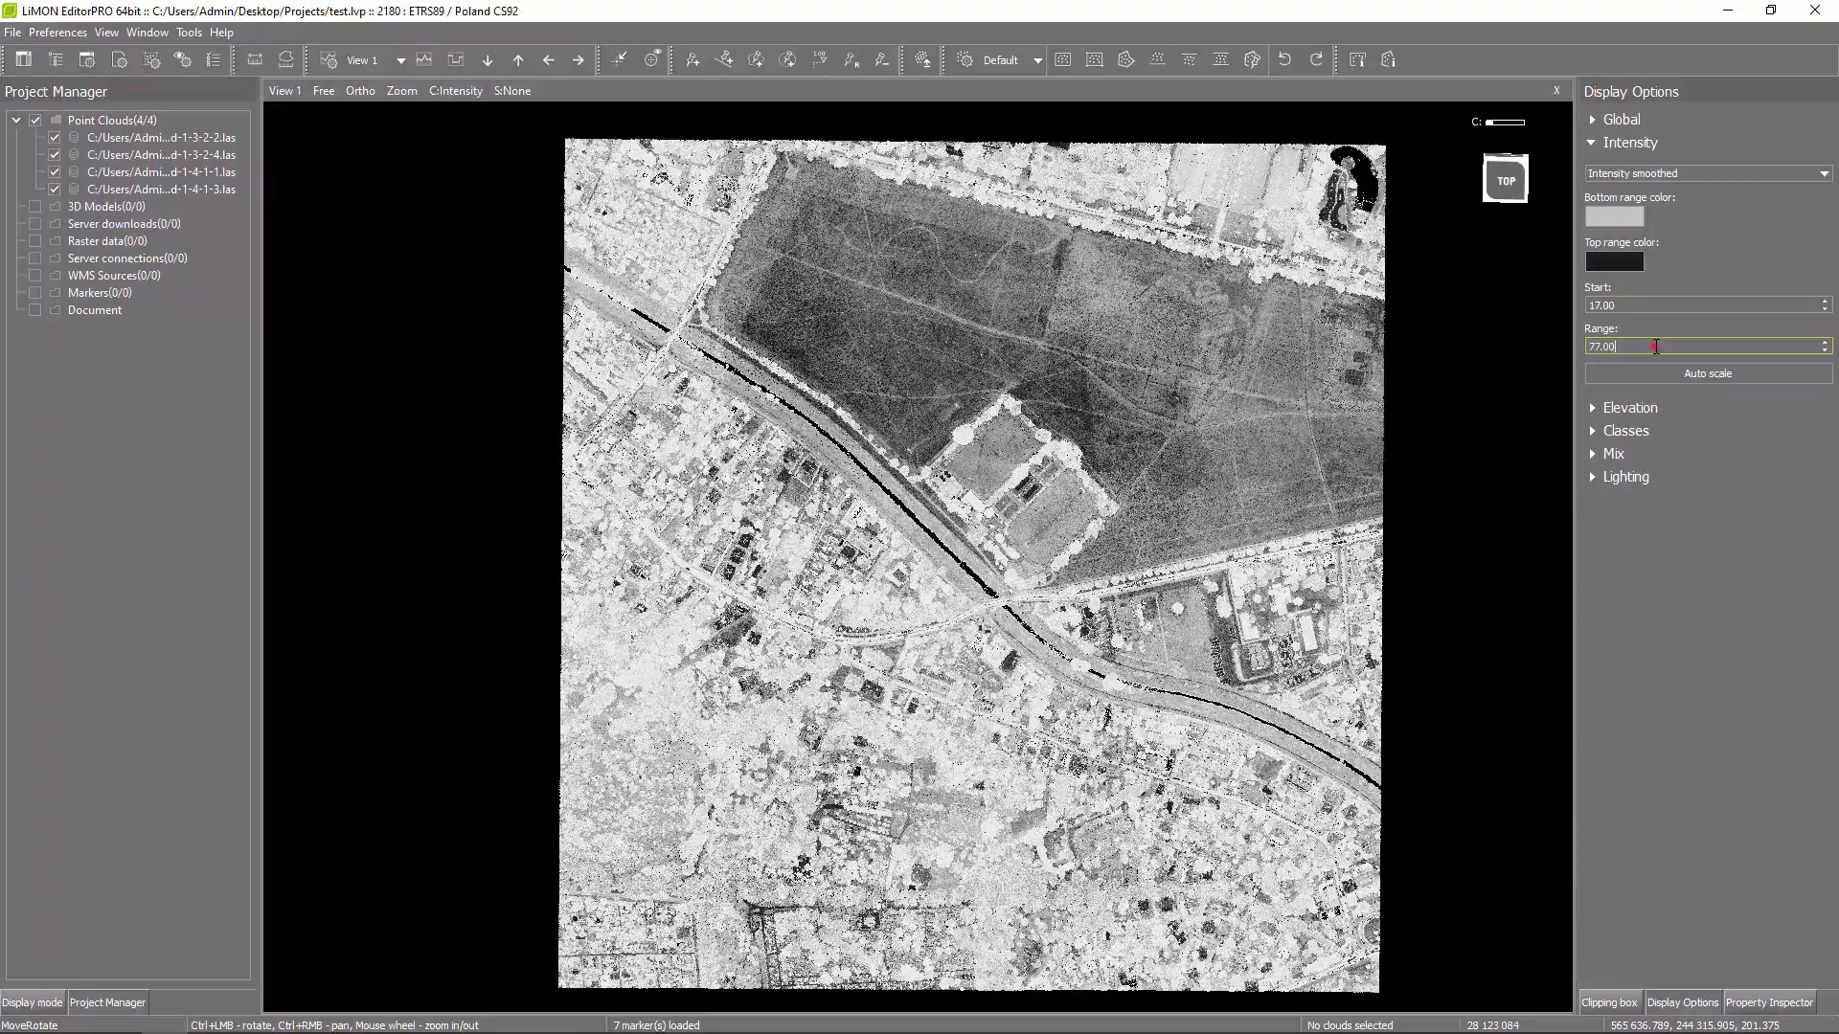
{"action": "key", "text": "ctrl+a"}
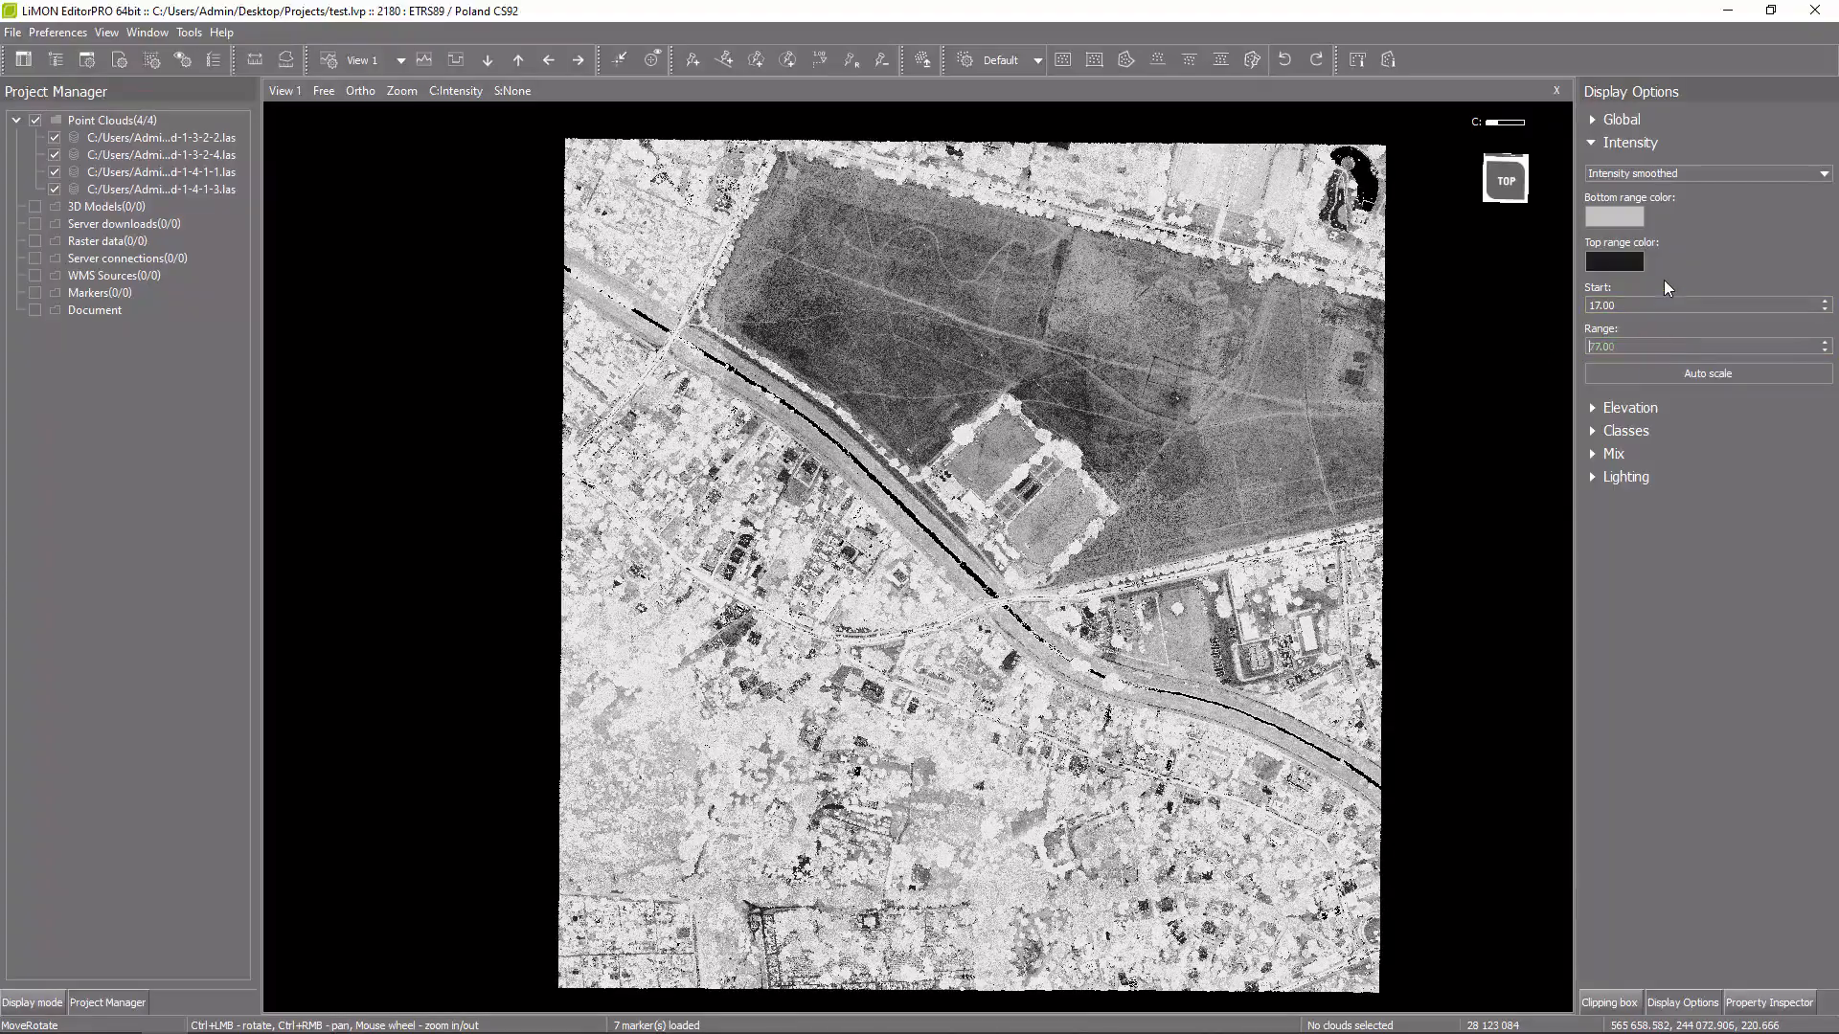
{"action": "type", "text": "87"}
{"action": "left_click", "coordinate": [1663, 305]}
{"action": "key", "text": "ctrl+a"}
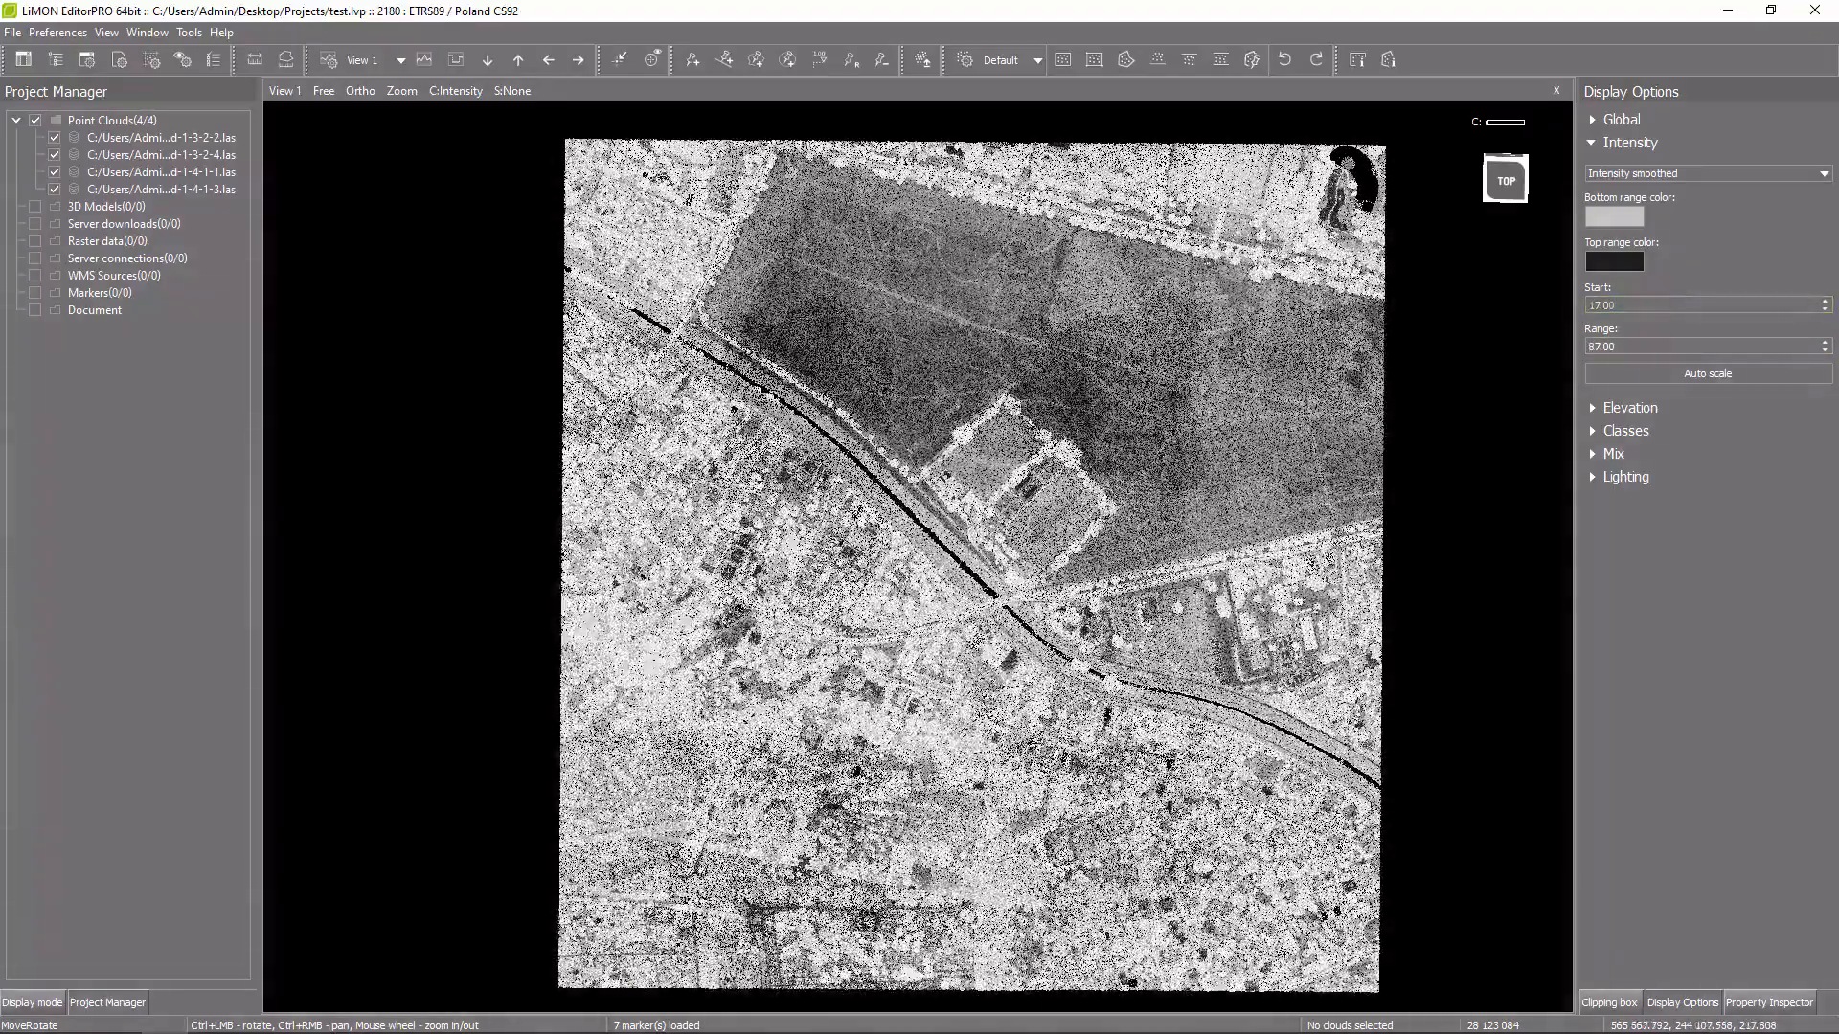
{"action": "type", "text": "7"}
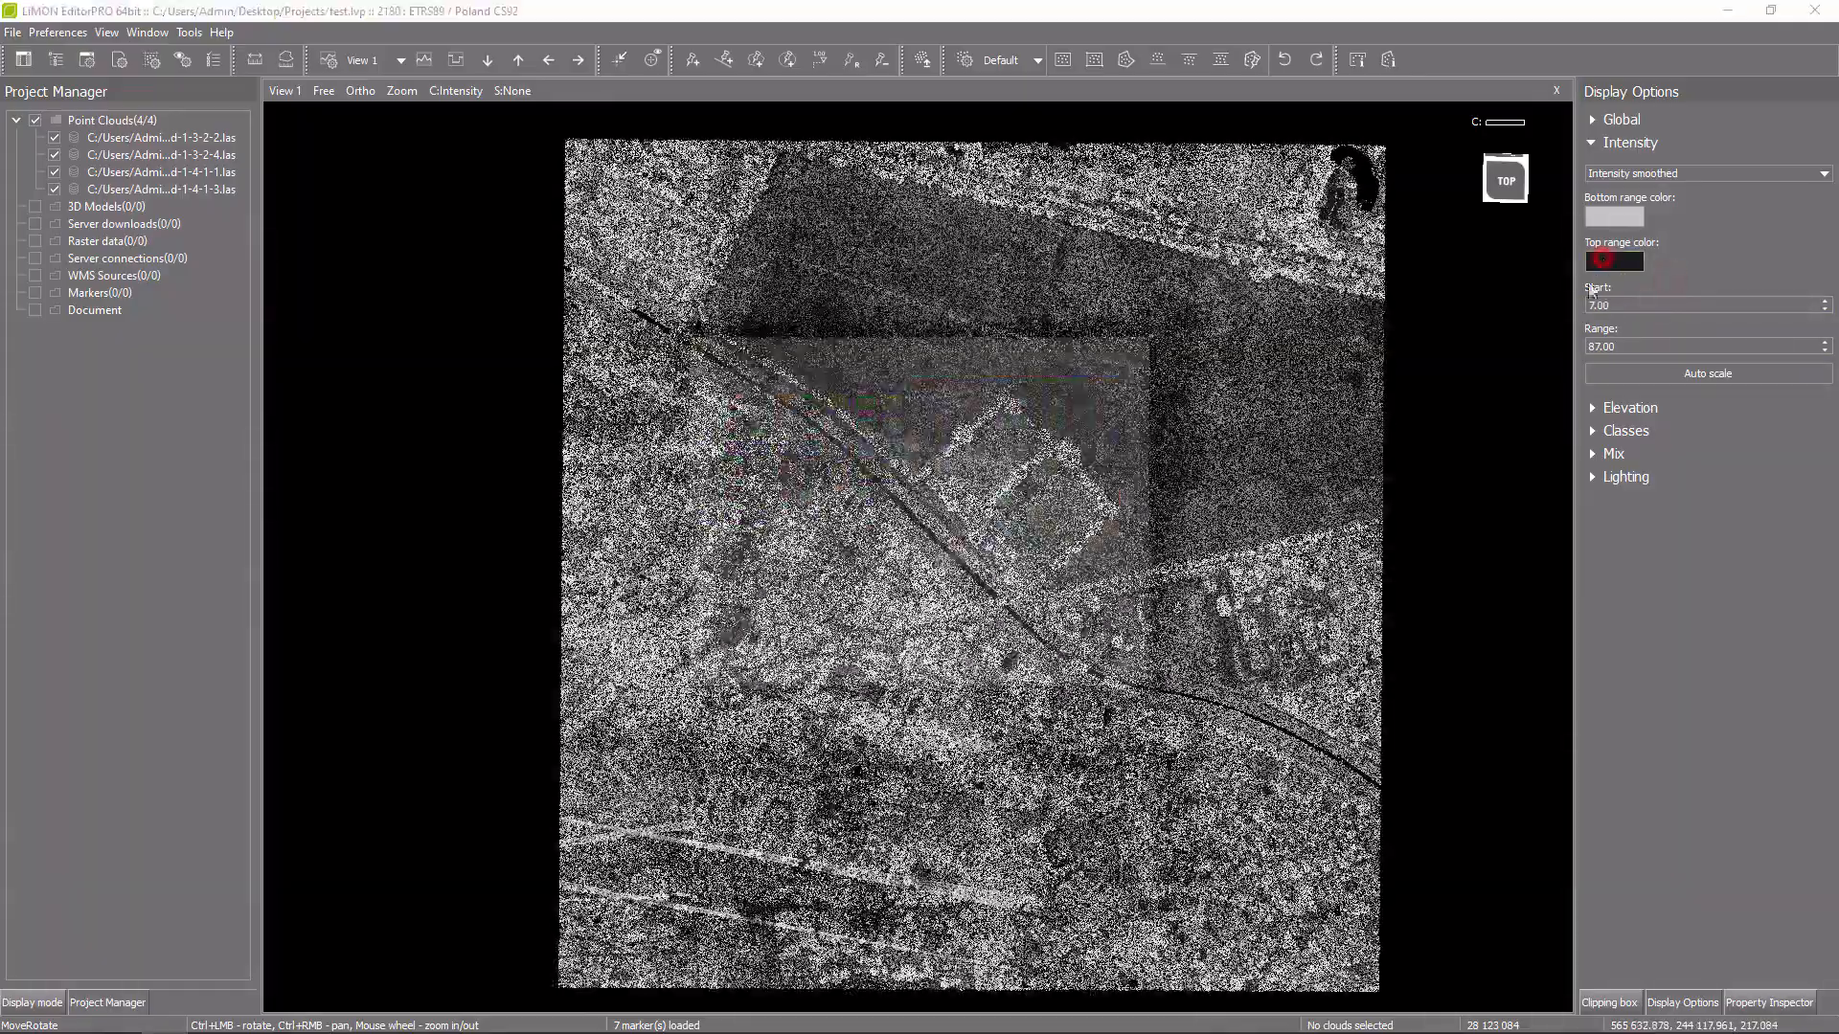
Try bright green (170, 255, 0) as the top range color of the intensity scale, and replace it with black.
{"action": "left_click", "coordinate": [1628, 262]}
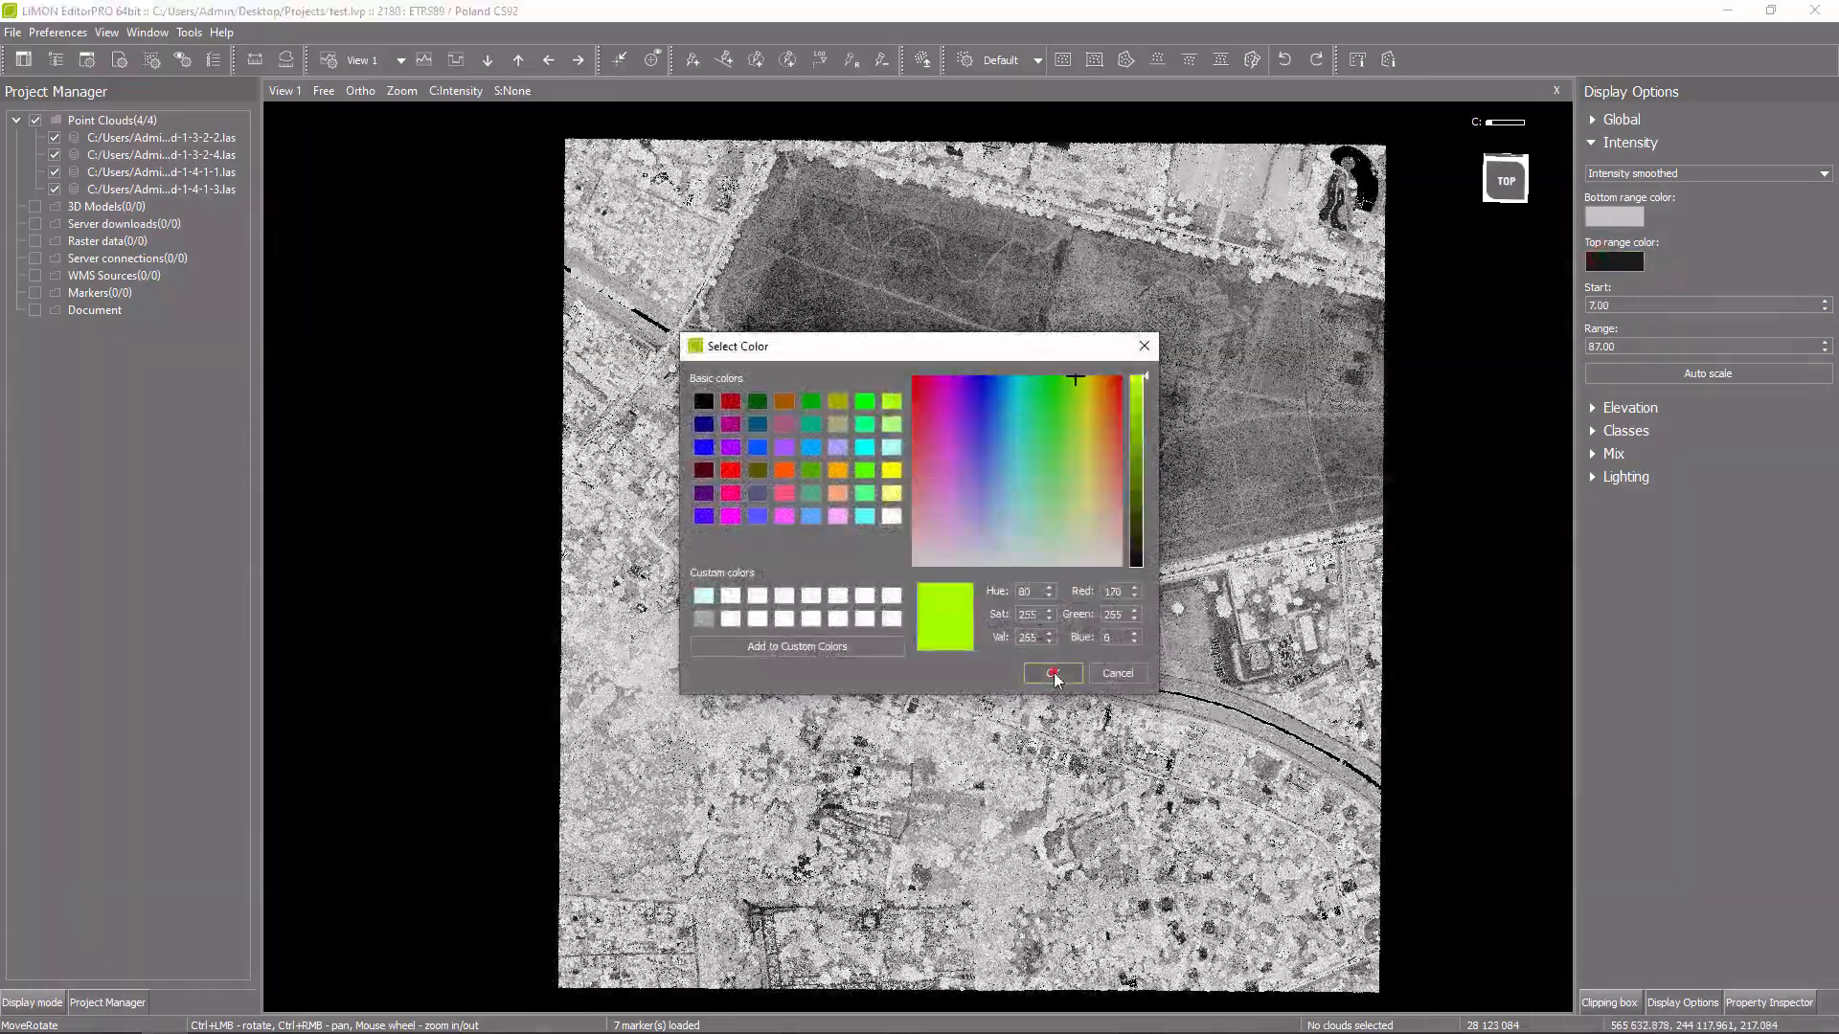
{"action": "left_click", "coordinate": [1053, 673]}
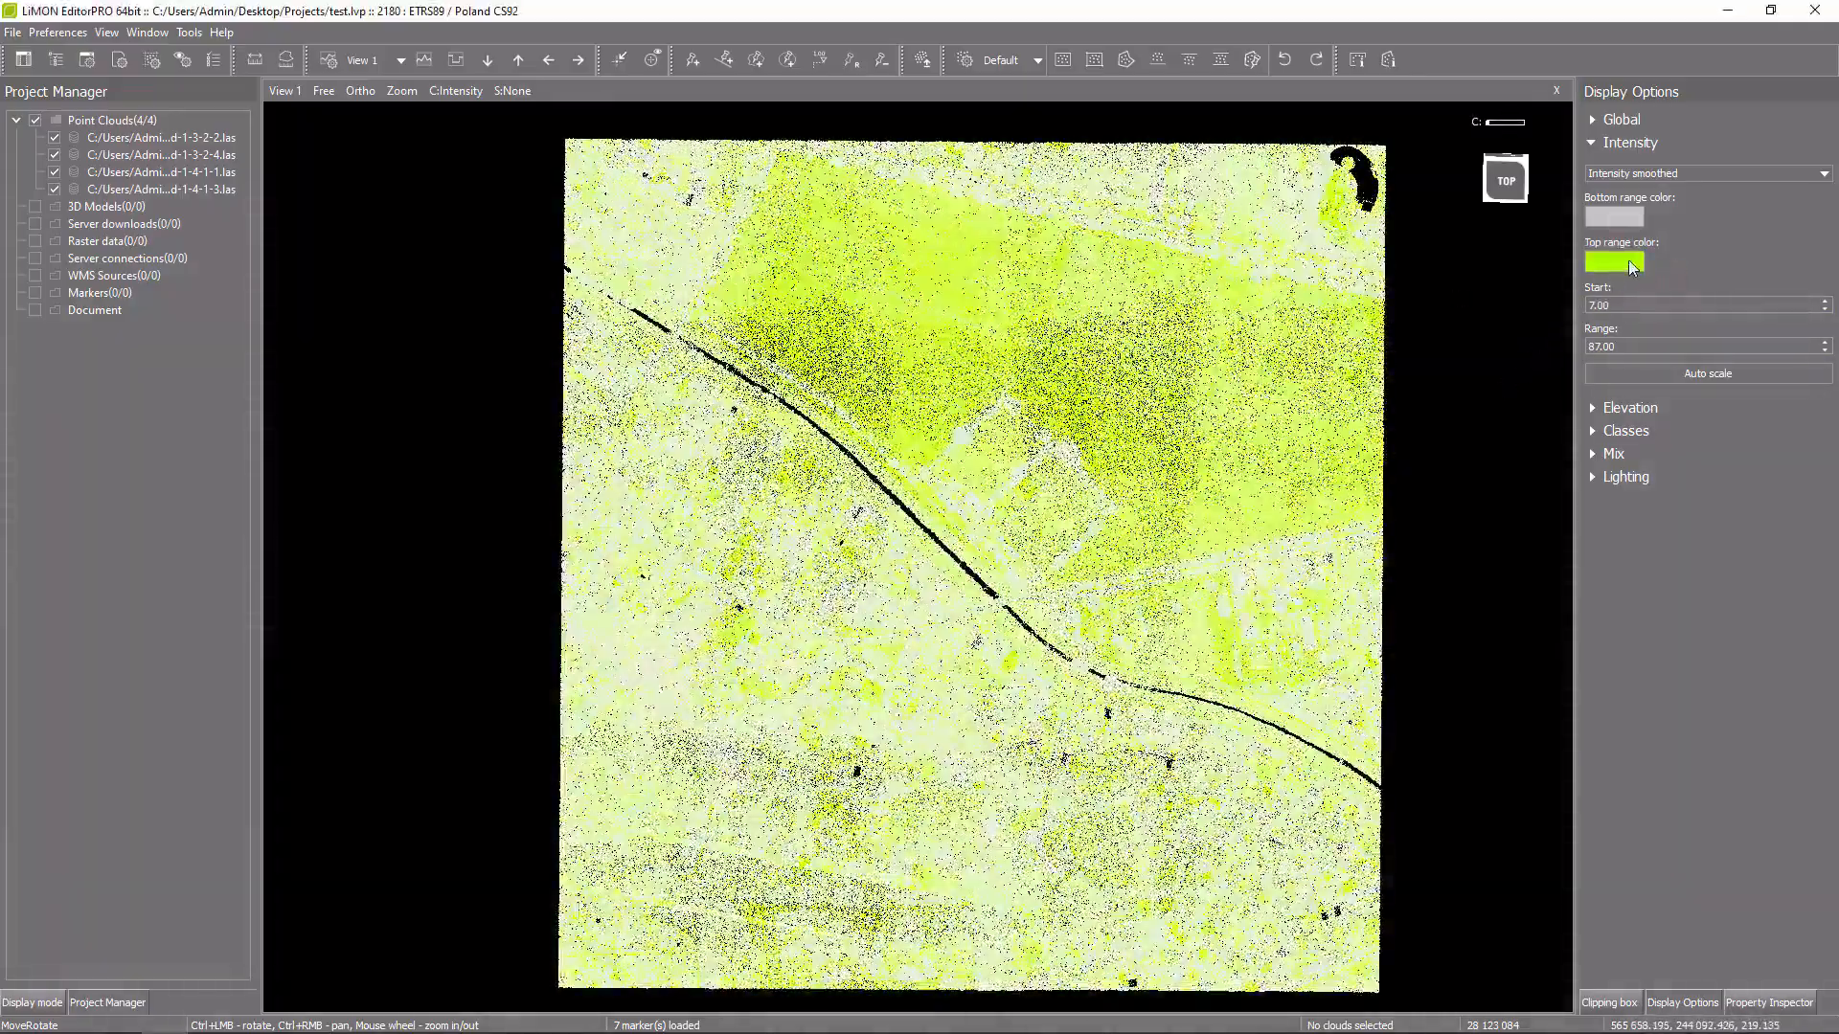
{"action": "left_click", "coordinate": [1613, 262]}
{"action": "left_click", "coordinate": [704, 403]}
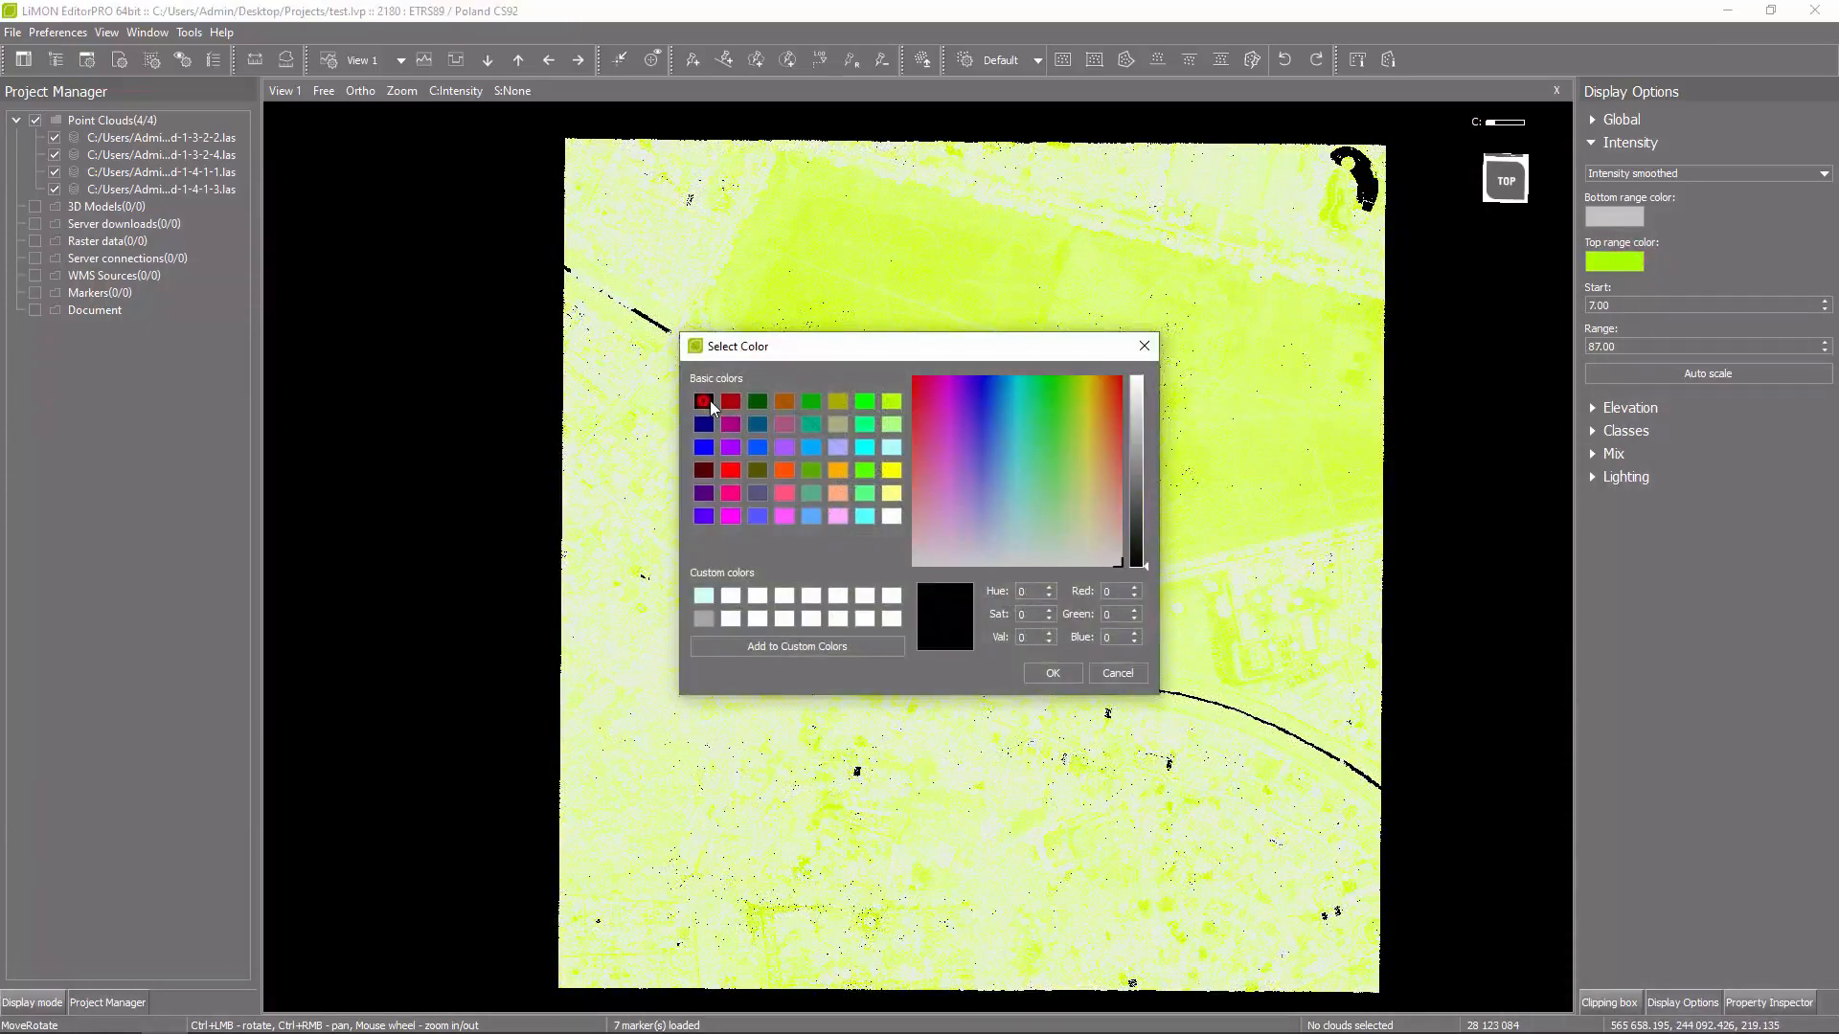
{"action": "left_click", "coordinate": [1054, 673]}
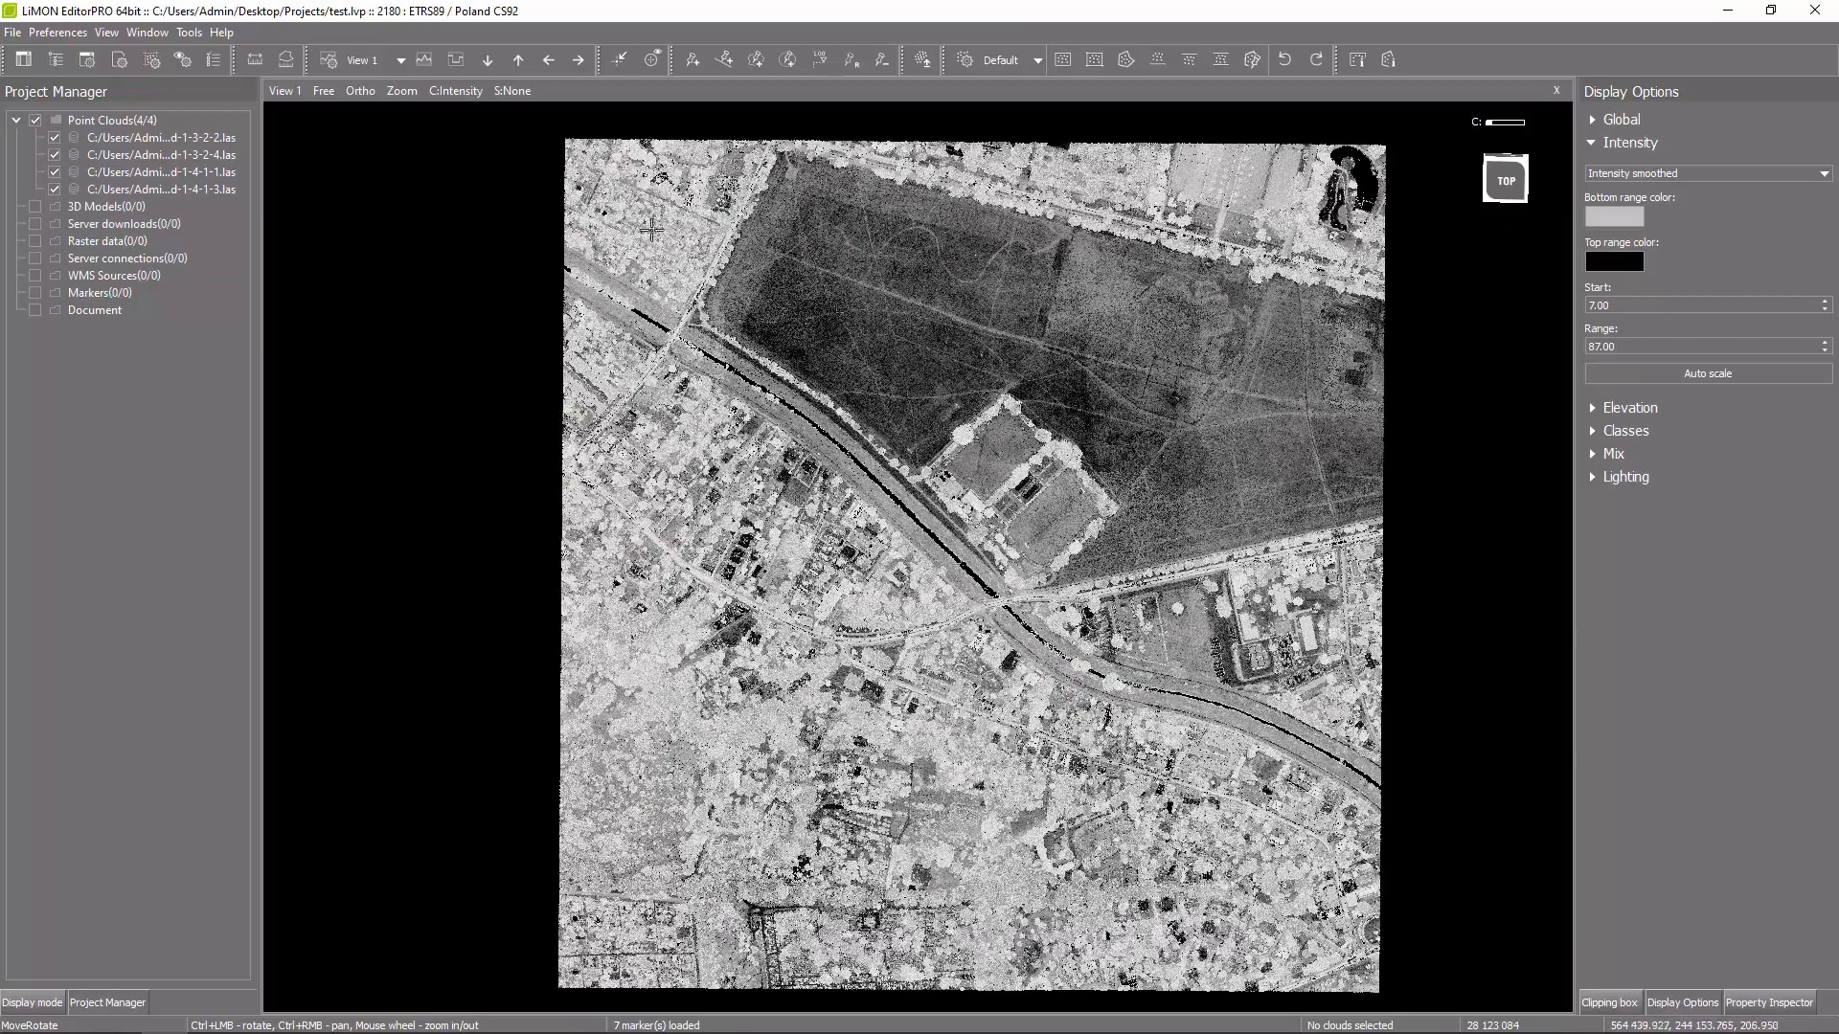
Color the point cloud by Elevation, and show the elevation display settings in place of the intensity ones.
{"action": "left_click", "coordinate": [466, 95]}
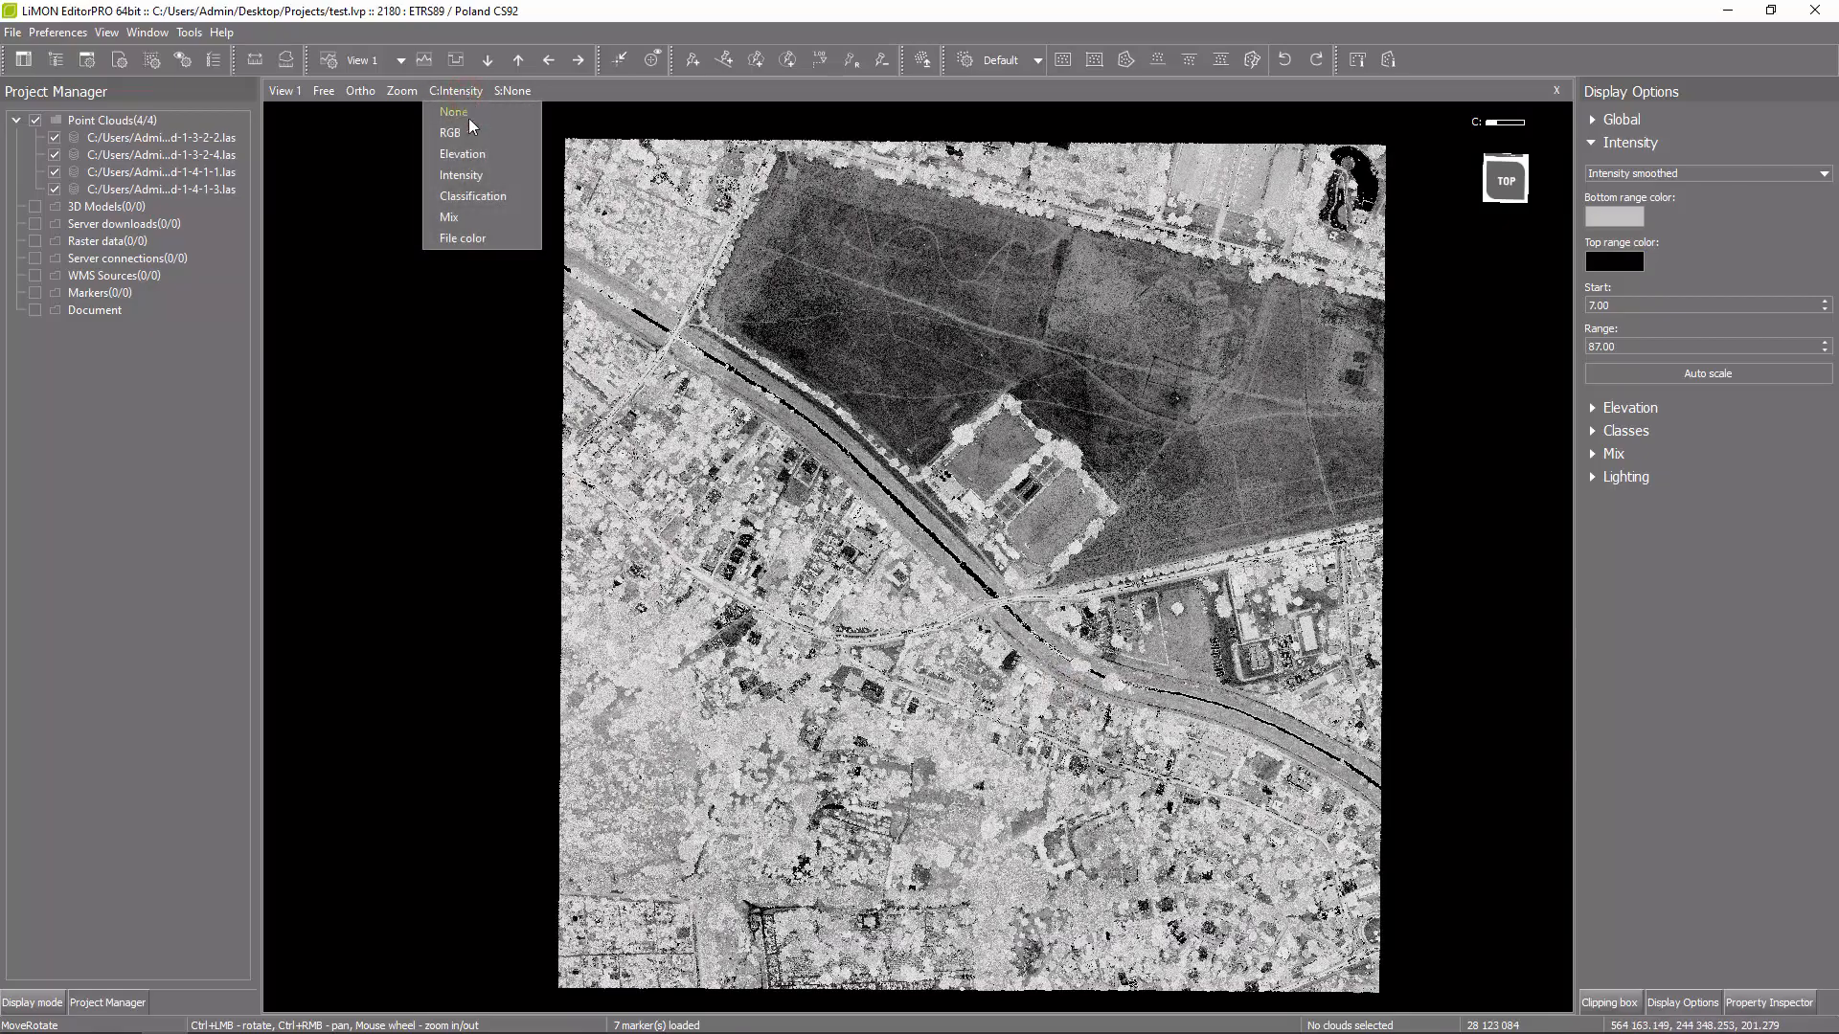
{"action": "left_click", "coordinate": [464, 154]}
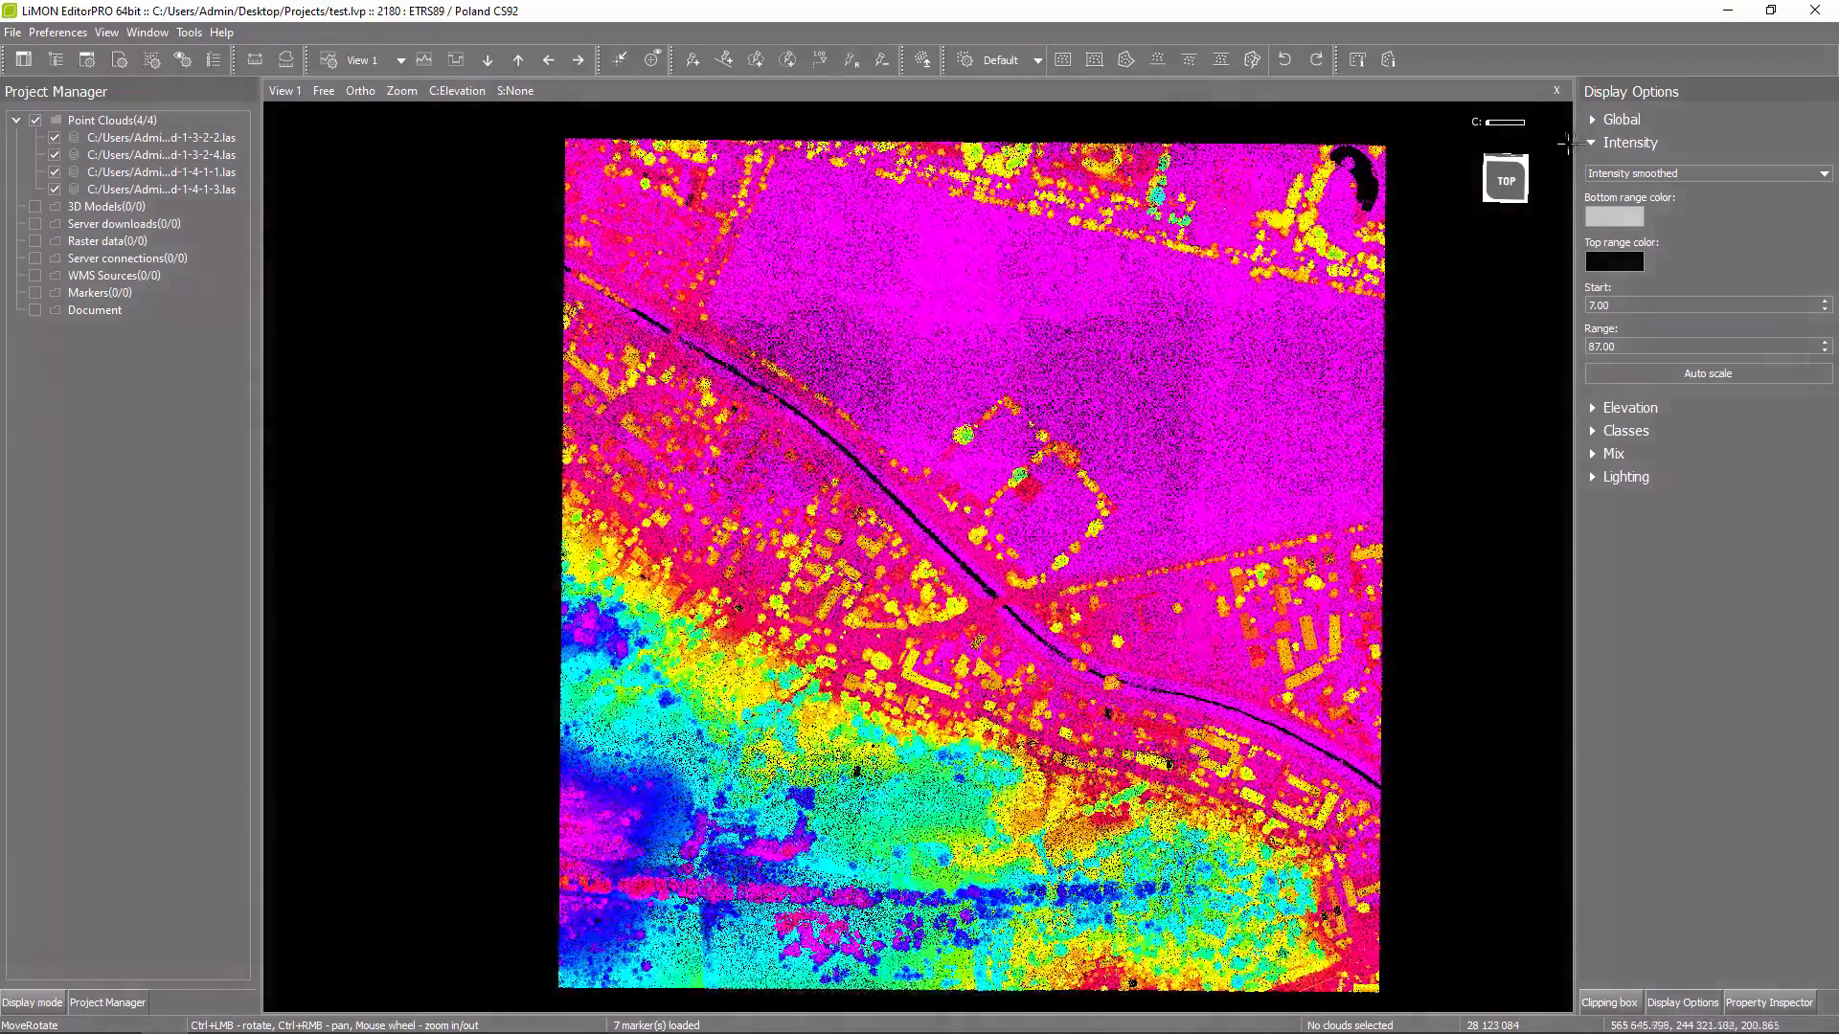
{"action": "left_click", "coordinate": [1590, 145]}
{"action": "left_click", "coordinate": [1593, 167]}
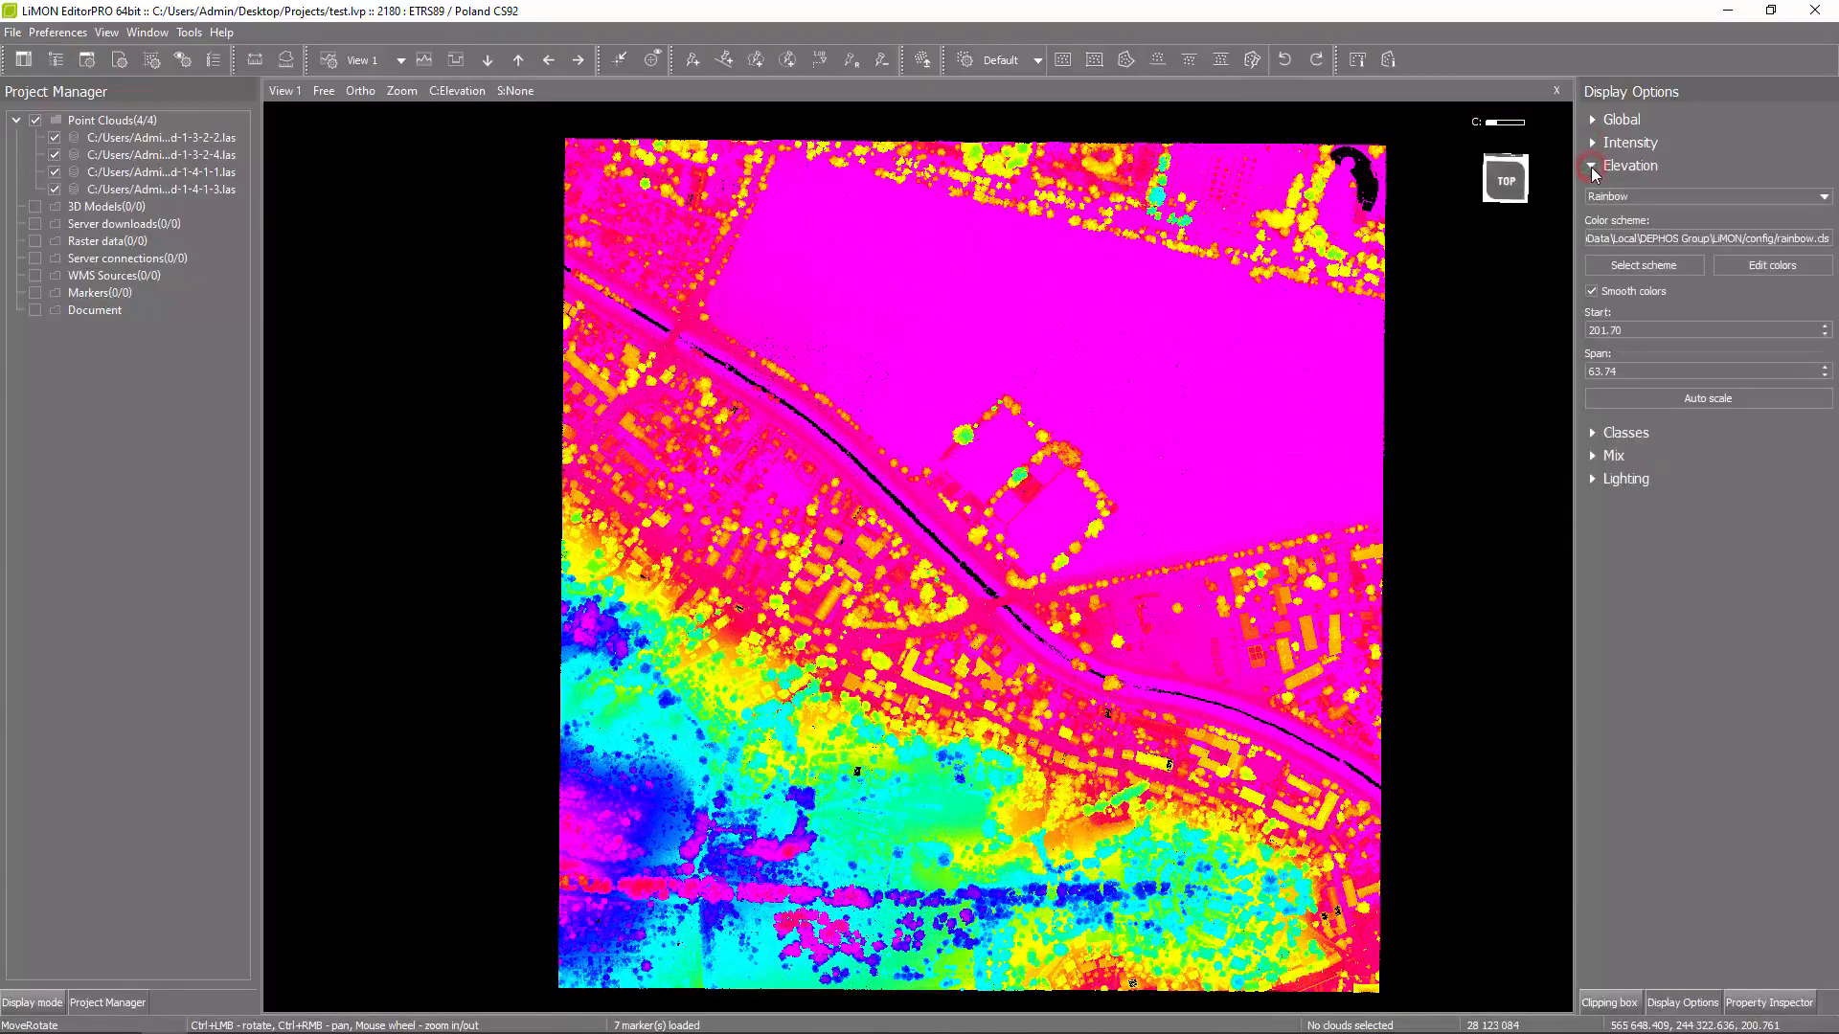
Try the Land_Topo and Mountain_Sea presets for the elevation coloring.
{"action": "left_click", "coordinate": [1824, 196]}
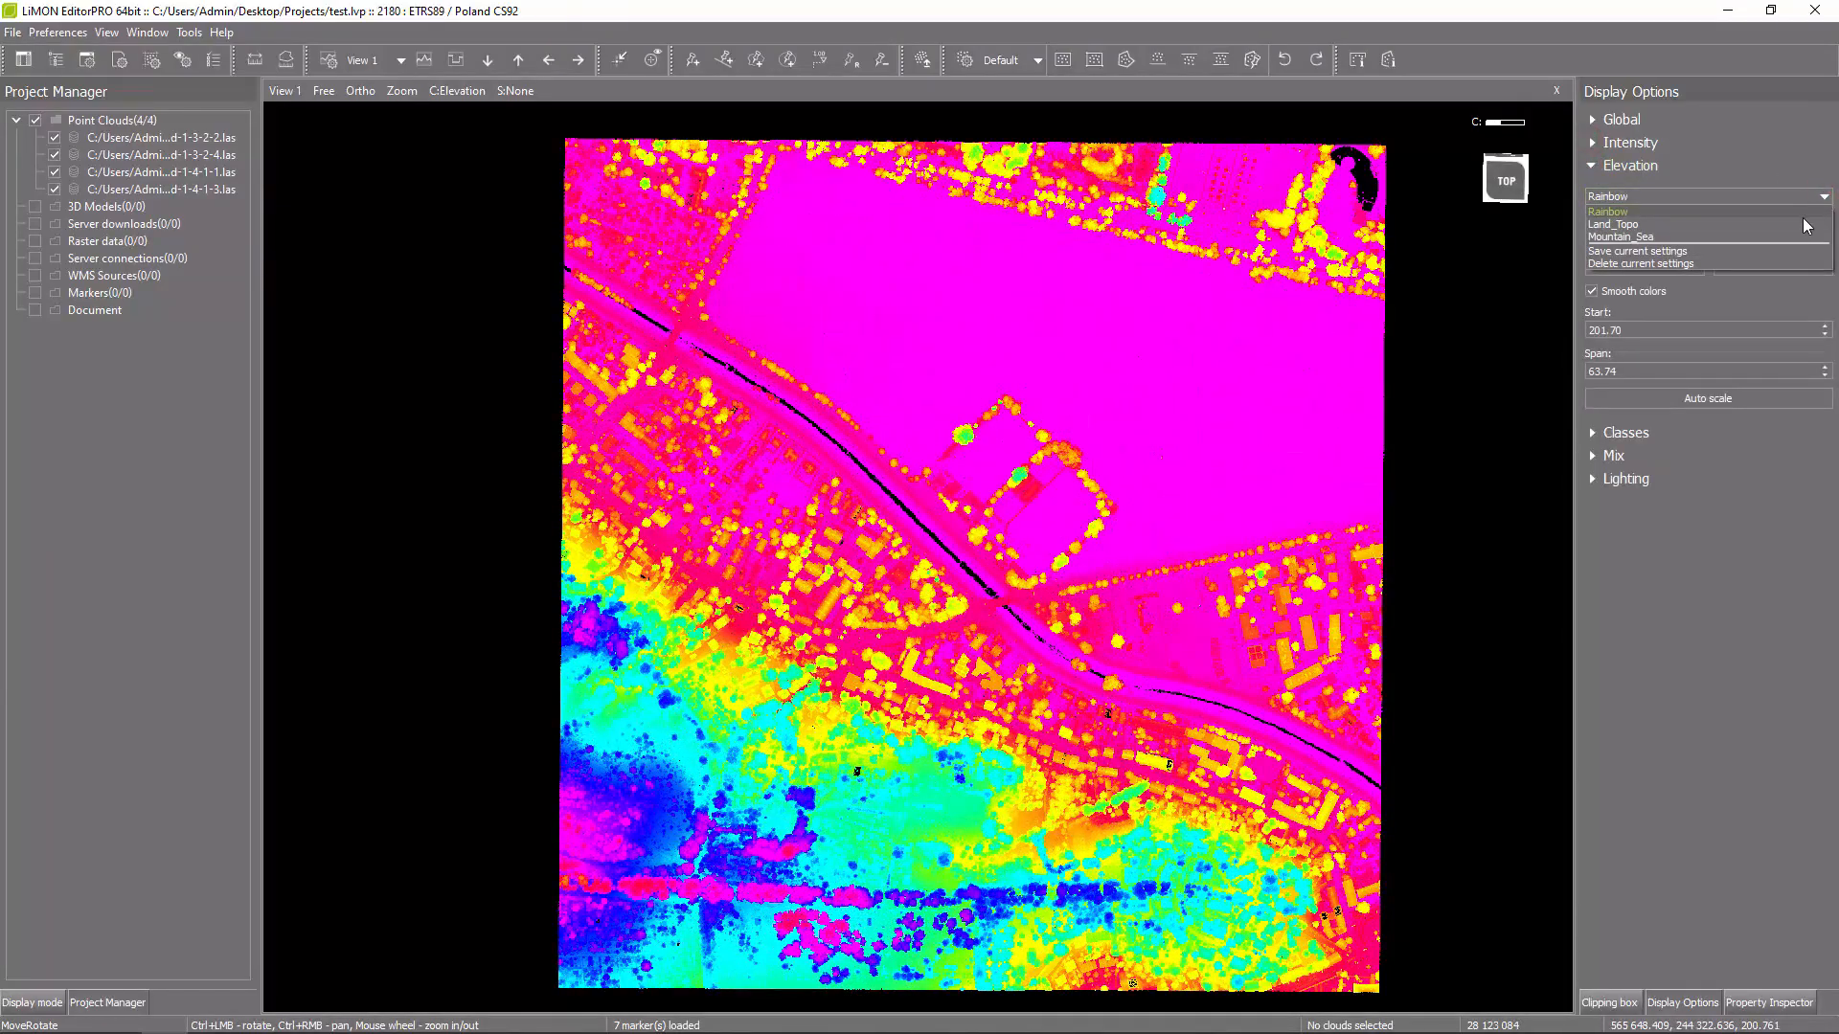
{"action": "left_click", "coordinate": [1806, 225]}
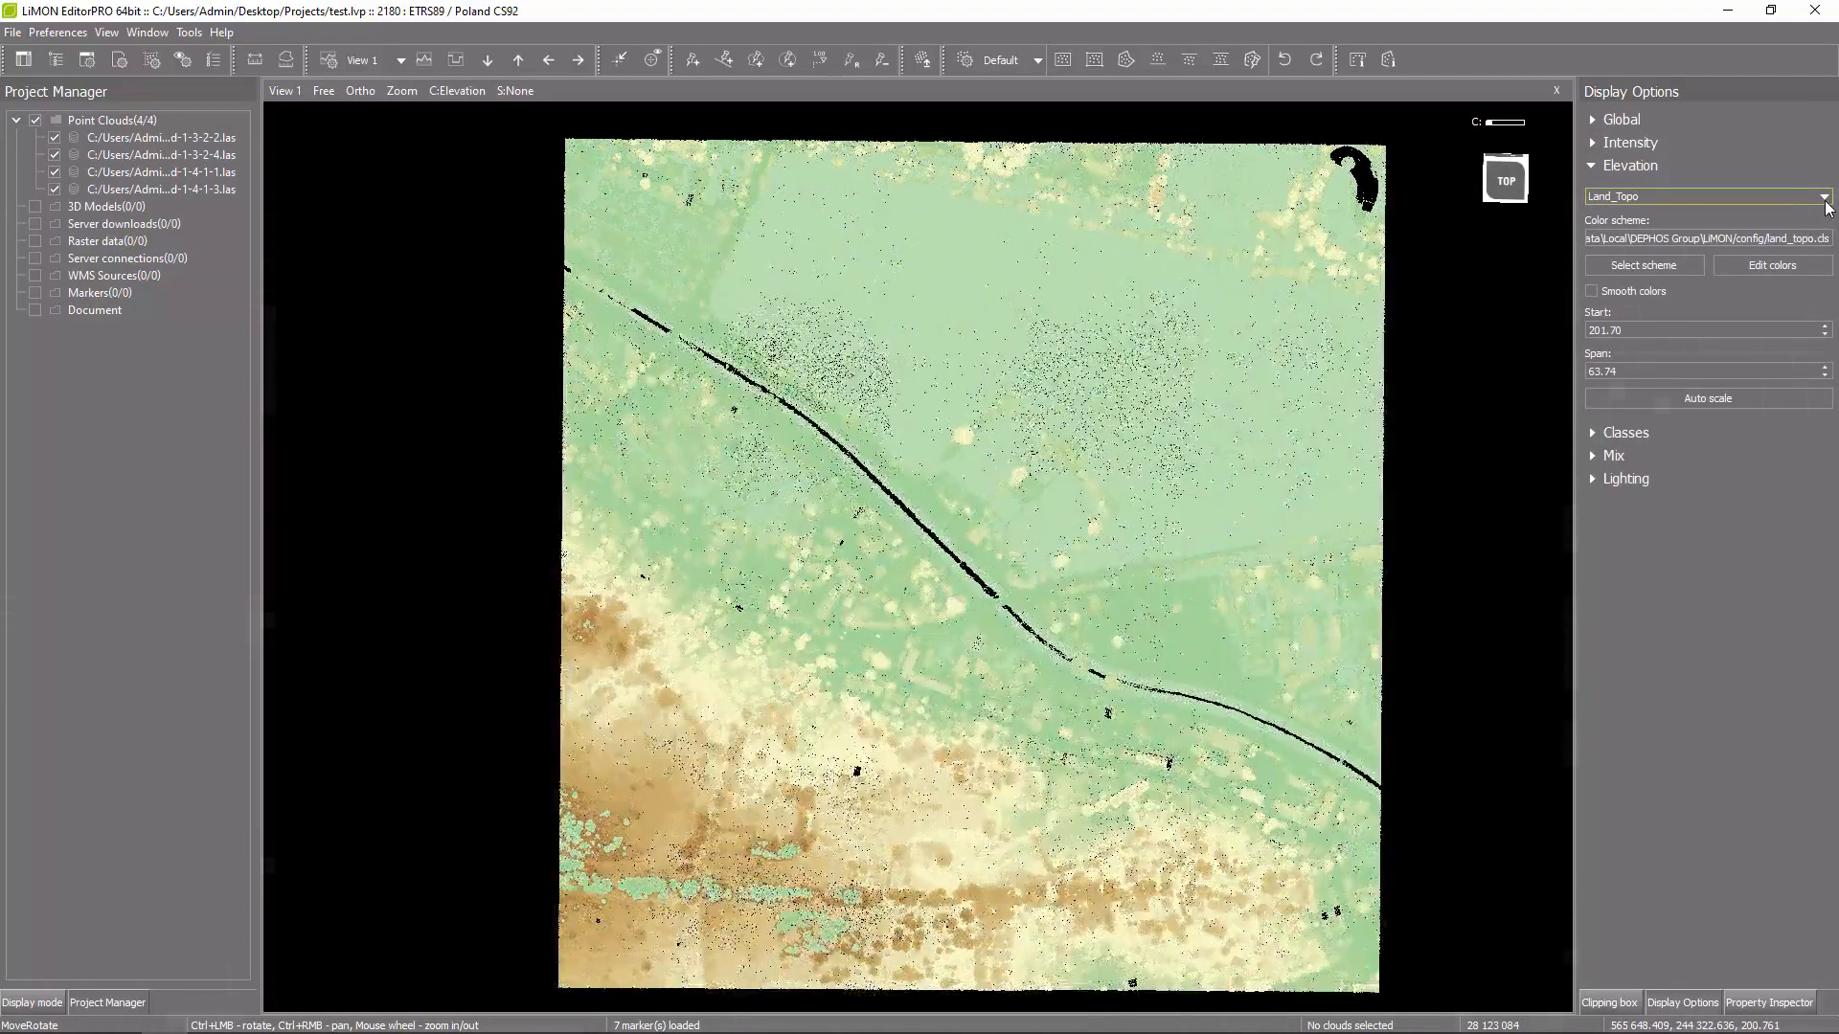
{"action": "left_click", "coordinate": [1823, 198]}
{"action": "left_click", "coordinate": [1797, 237]}
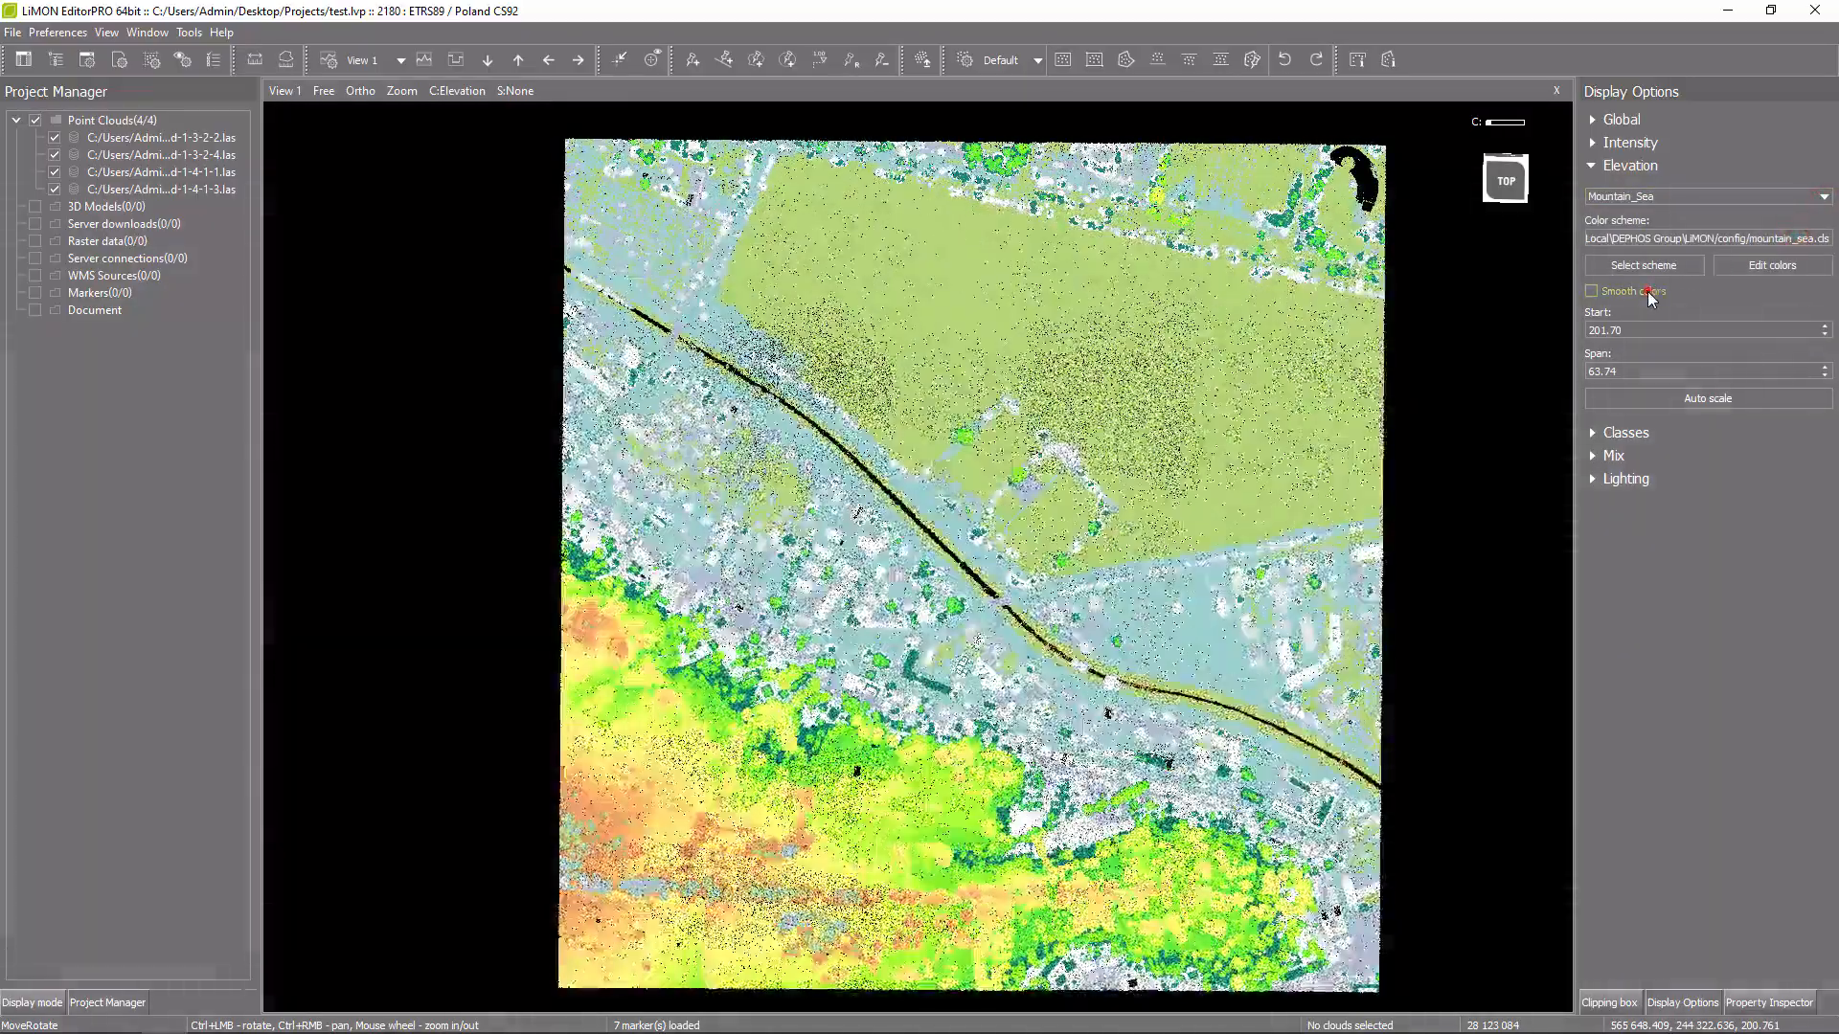
Toggle smooth colors on and off for the elevation coloring, restore the Rainbow preset and collapse the elevation settings.
{"action": "left_click", "coordinate": [1649, 295]}
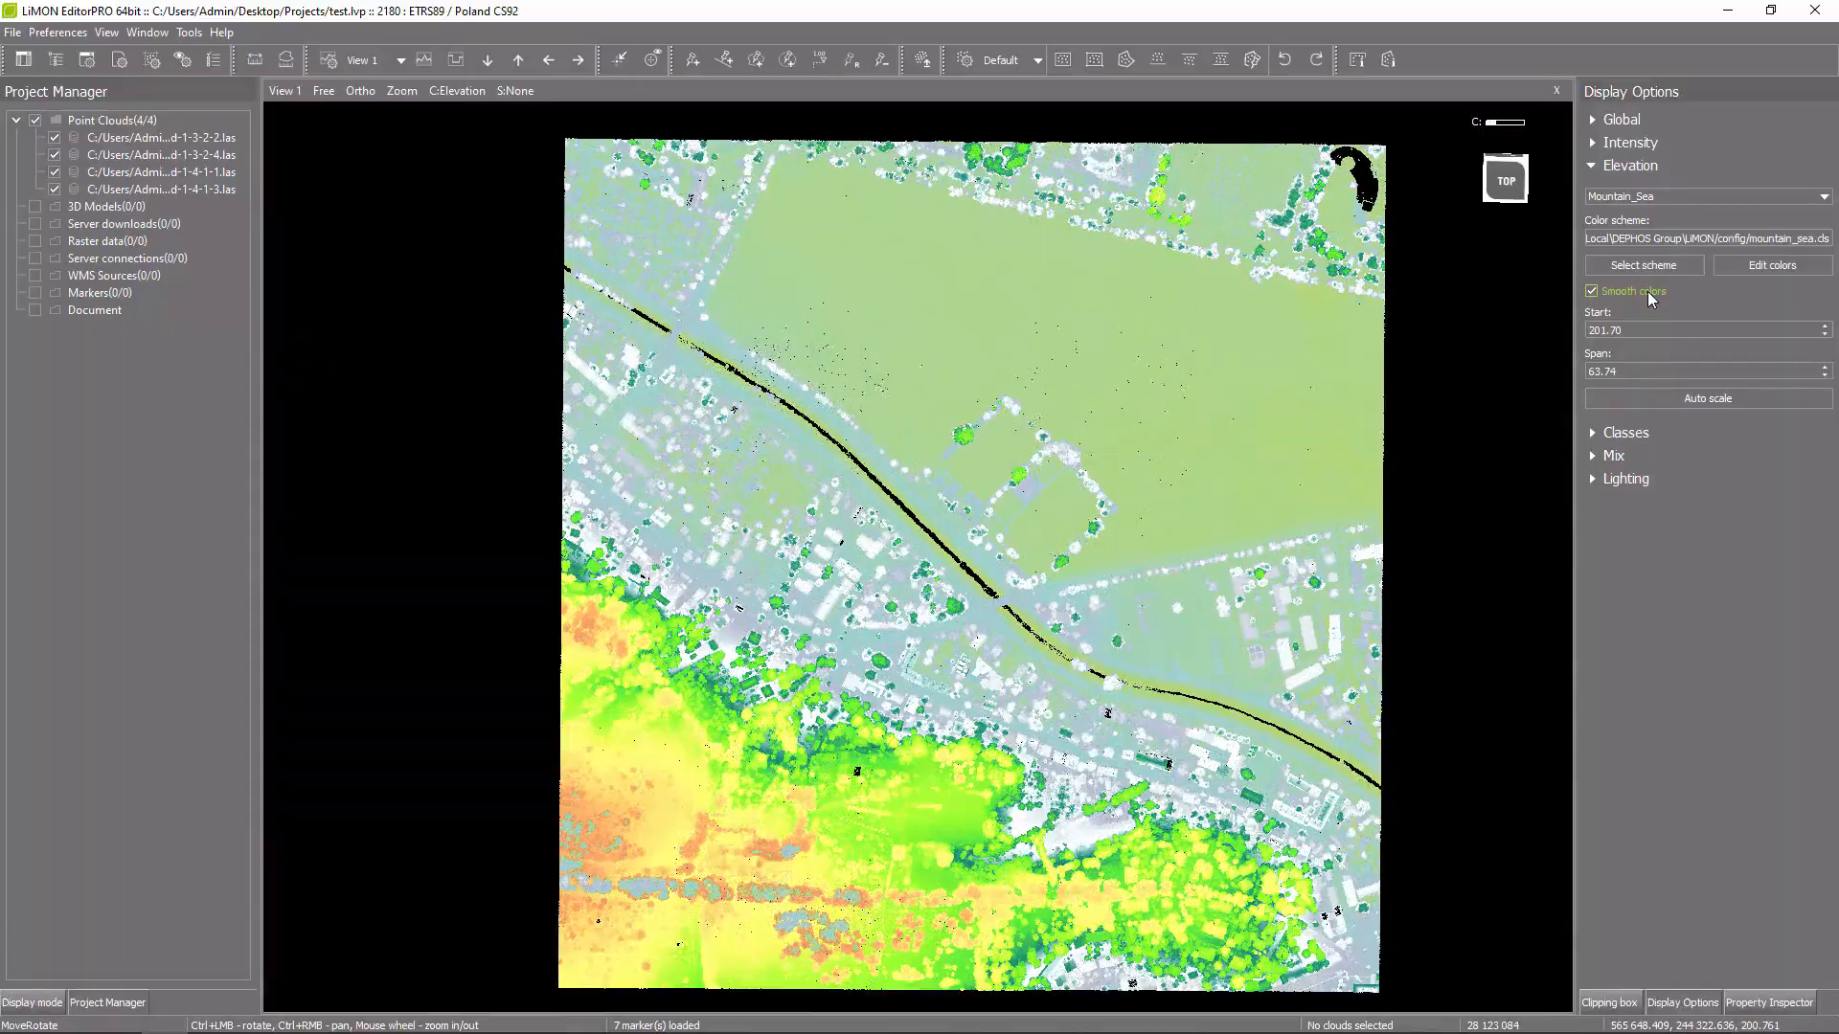
{"action": "left_click", "coordinate": [1649, 295]}
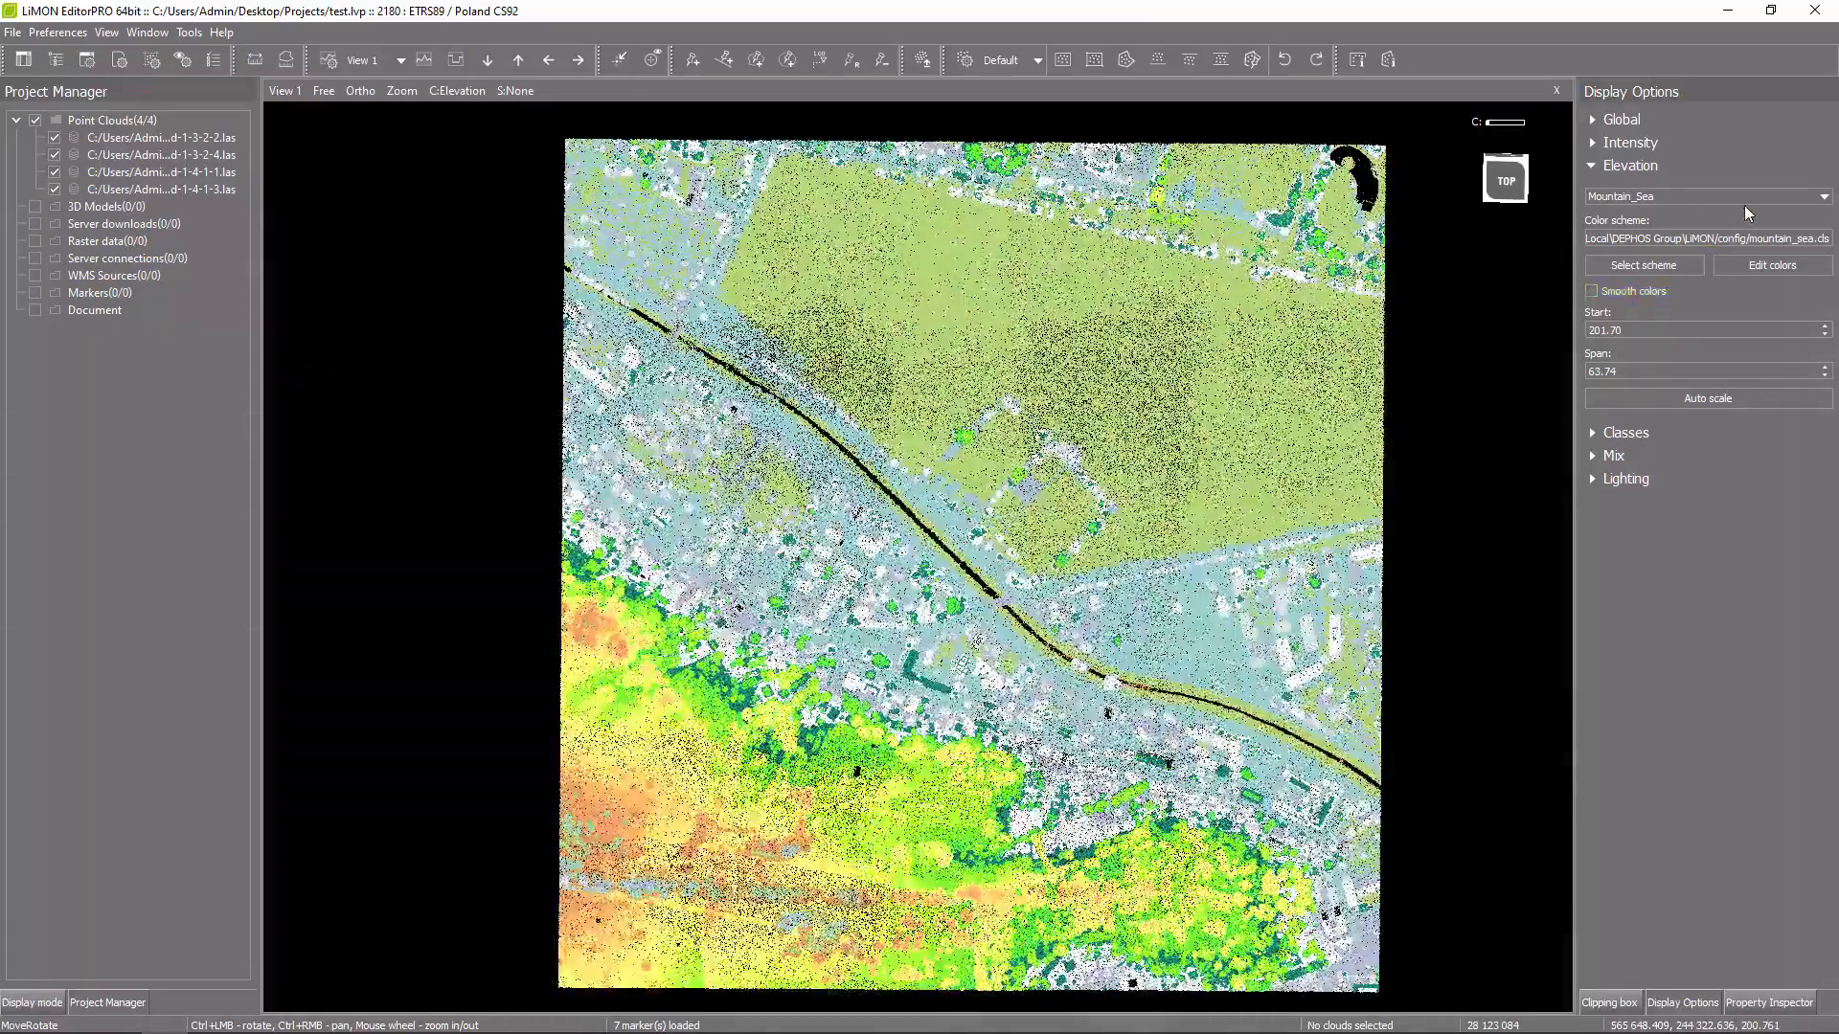
{"action": "left_click", "coordinate": [1772, 199]}
{"action": "left_click", "coordinate": [1744, 211]}
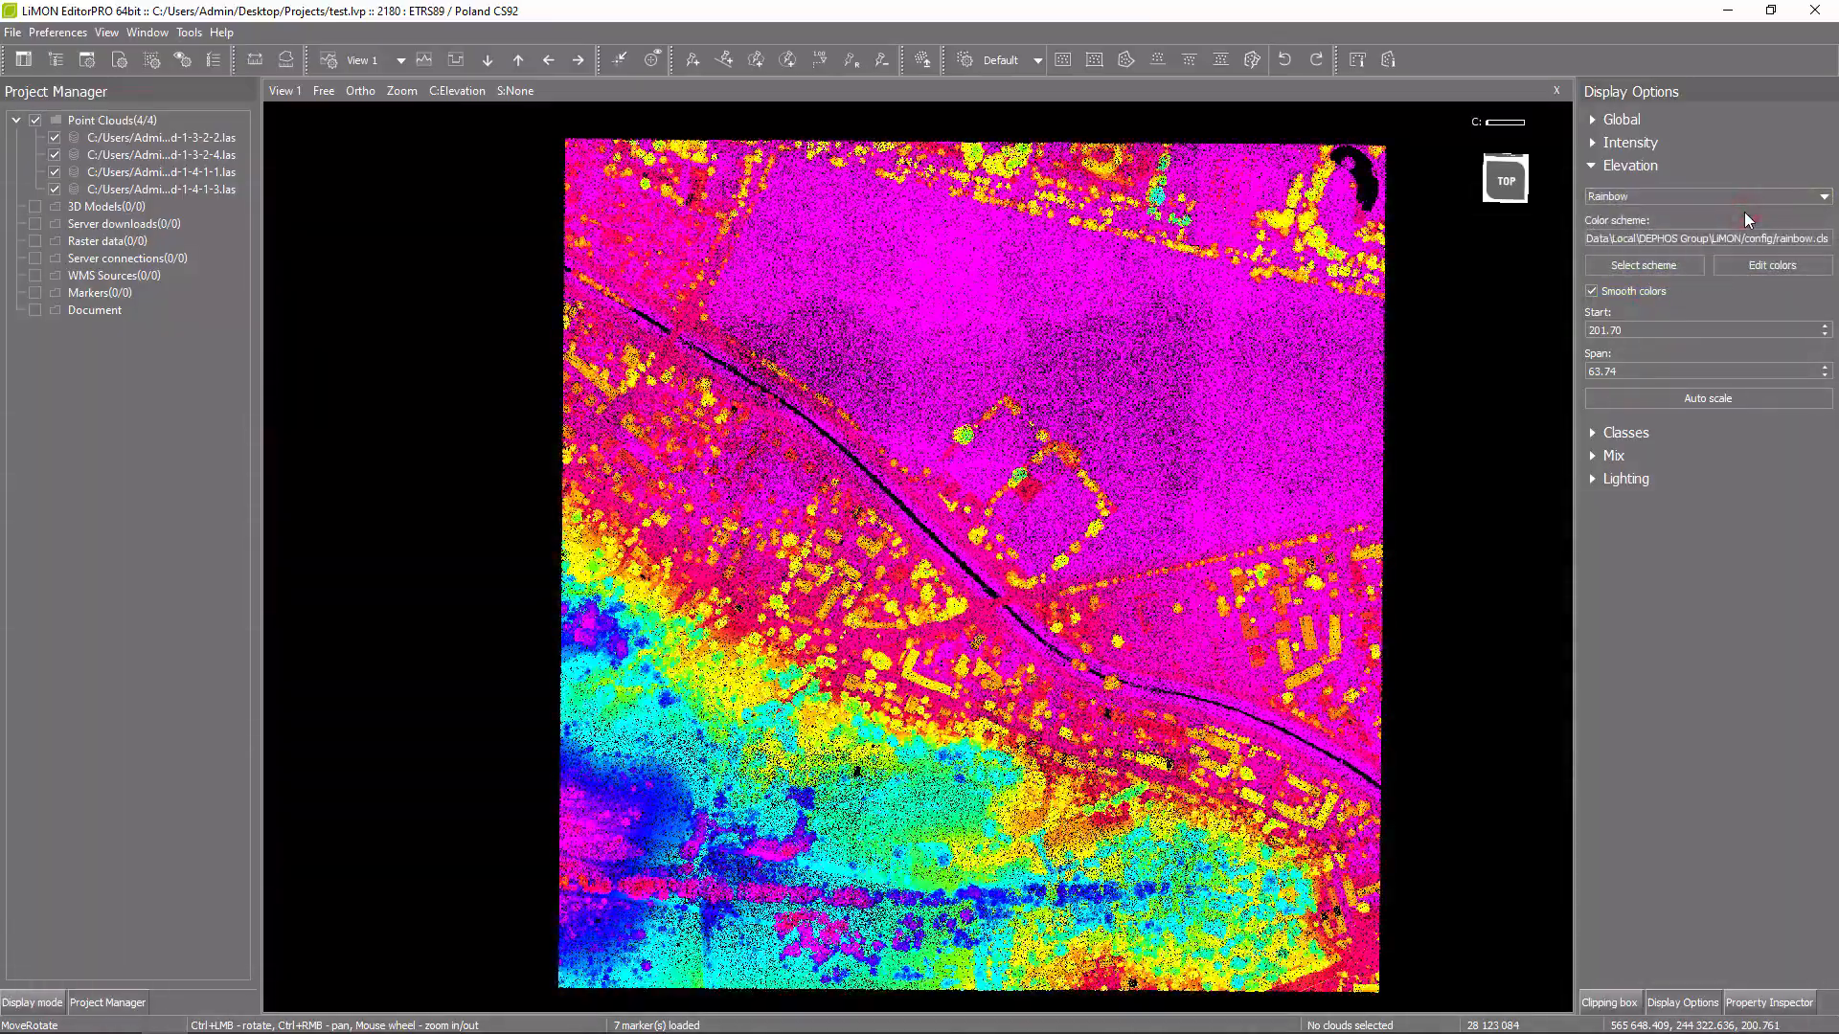
{"action": "left_click", "coordinate": [1592, 166]}
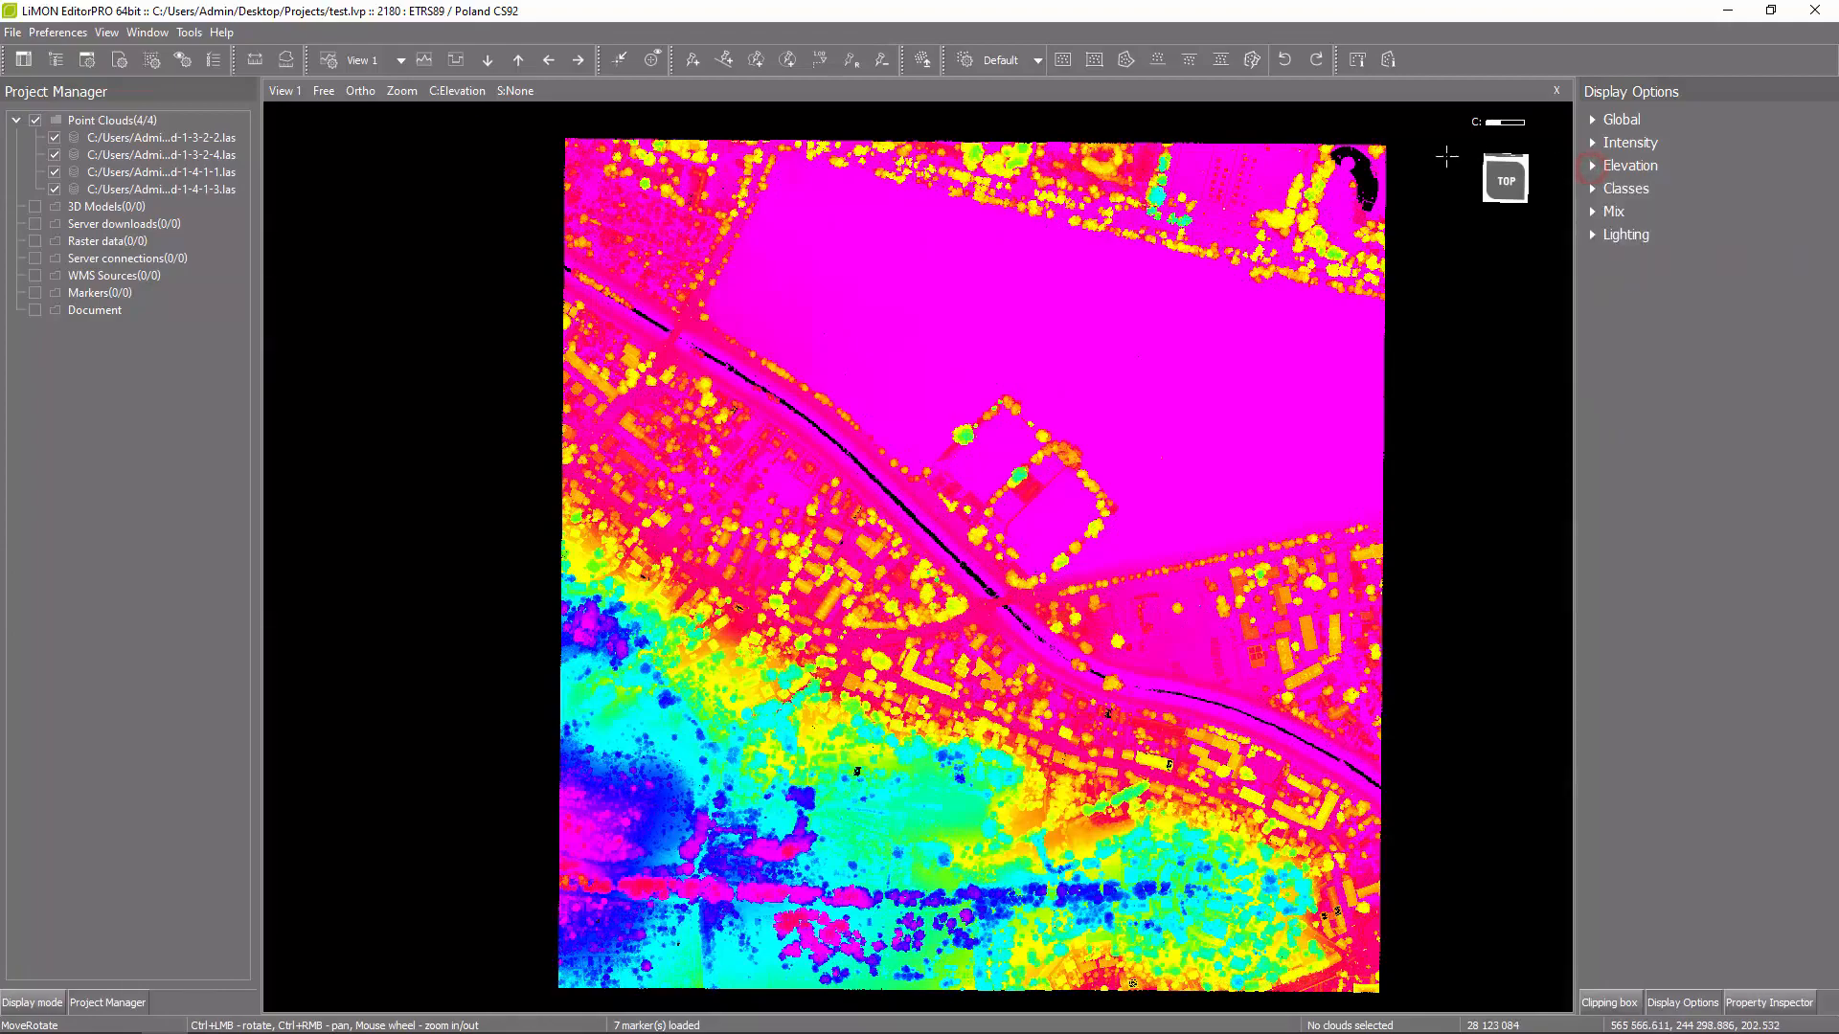
Color the point cloud by Classification and expand the class display settings.
{"action": "left_click", "coordinate": [464, 97]}
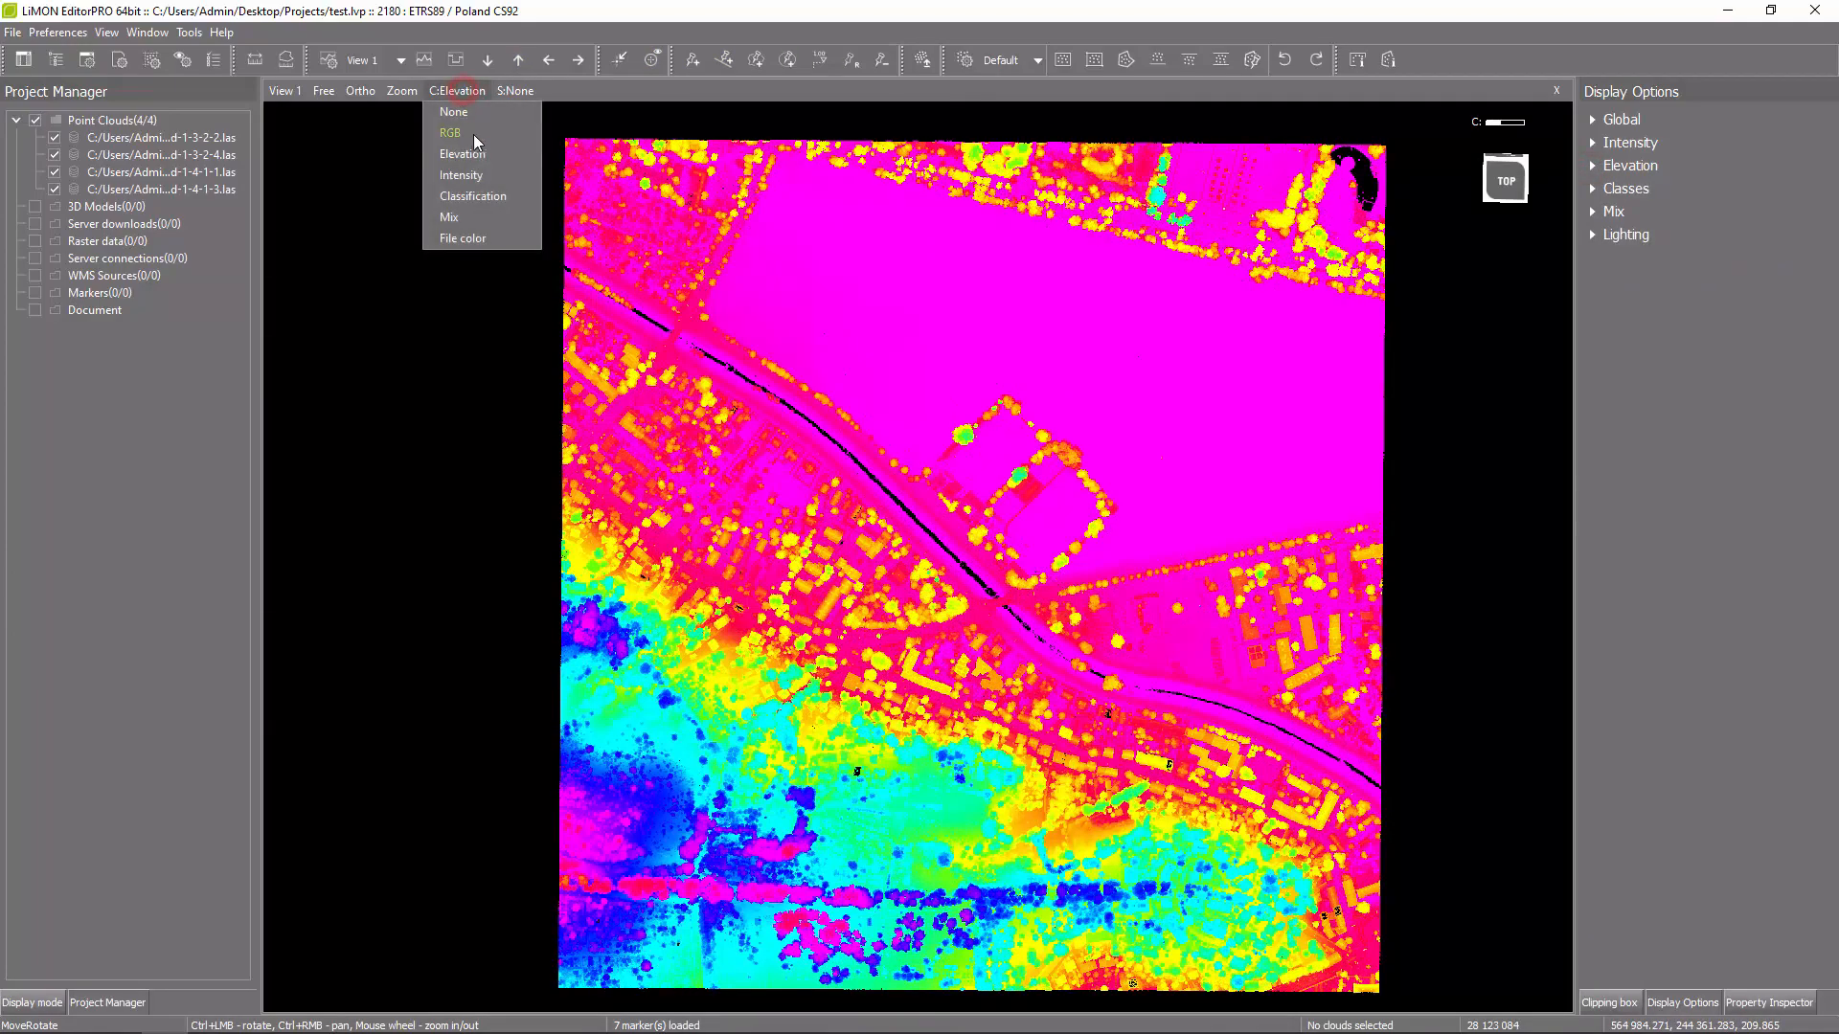
{"action": "left_click", "coordinate": [474, 192]}
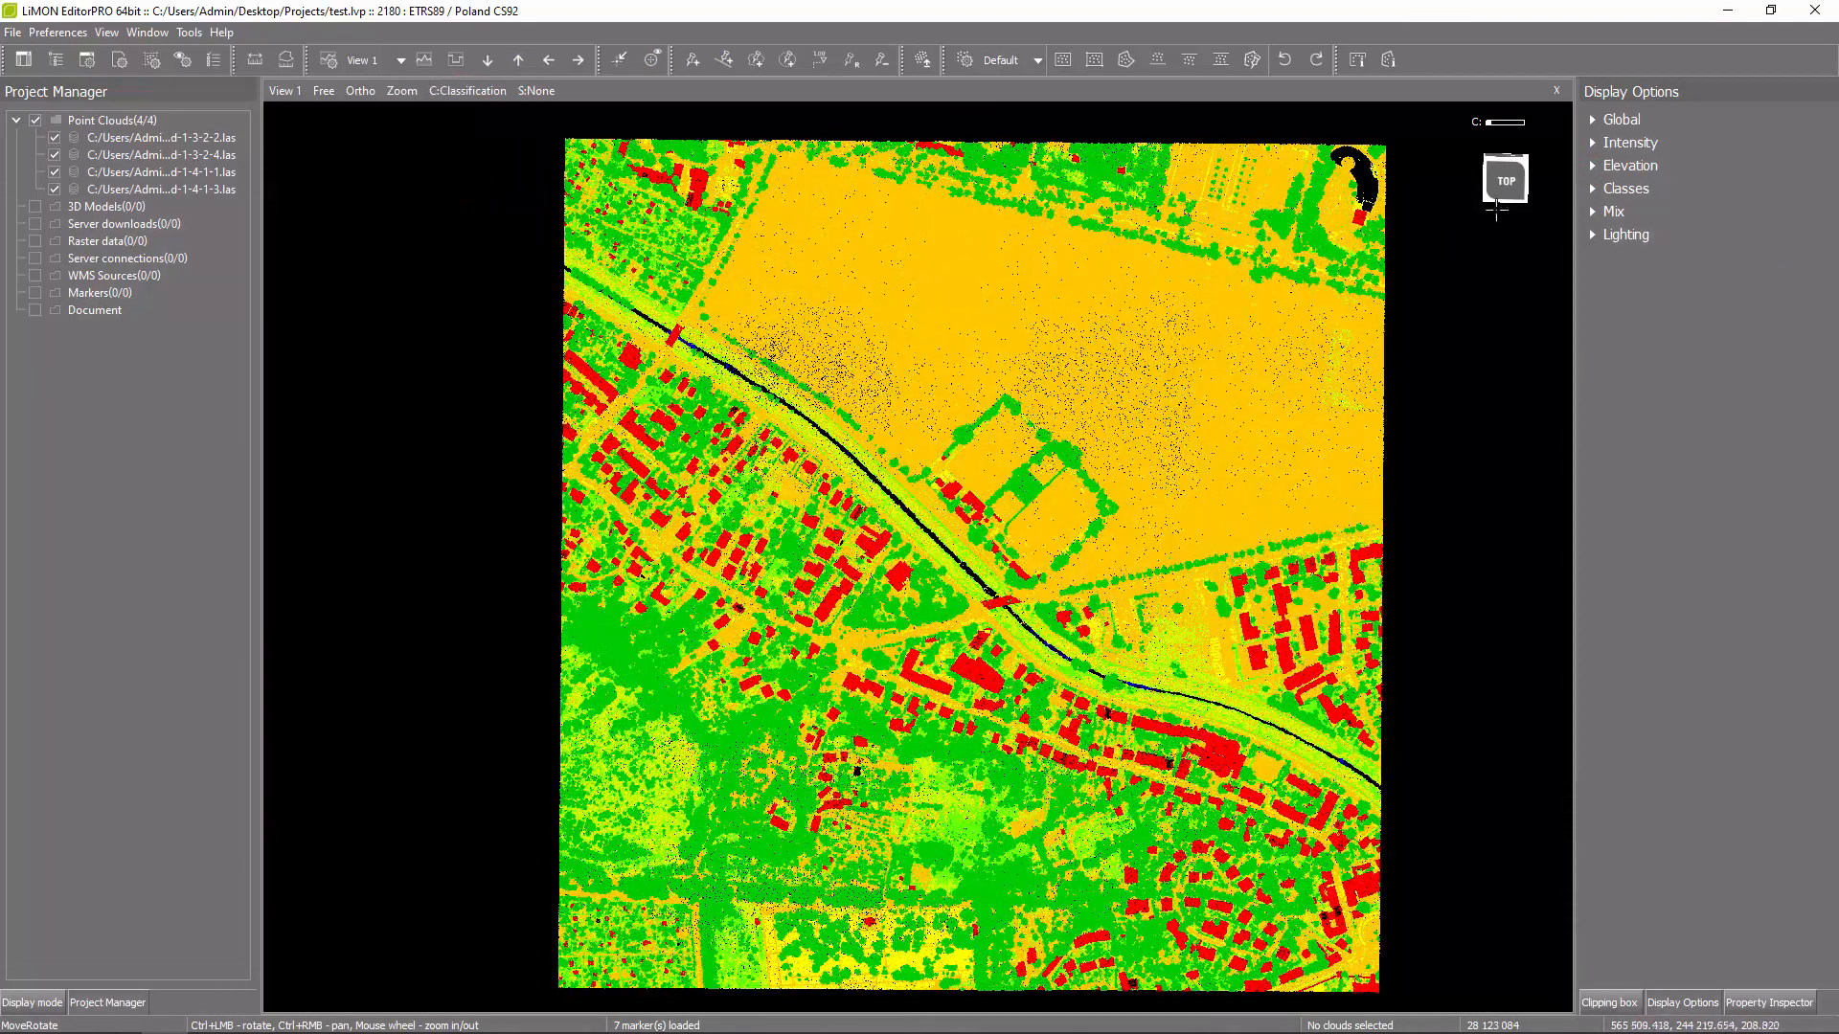
{"action": "left_click", "coordinate": [1593, 191]}
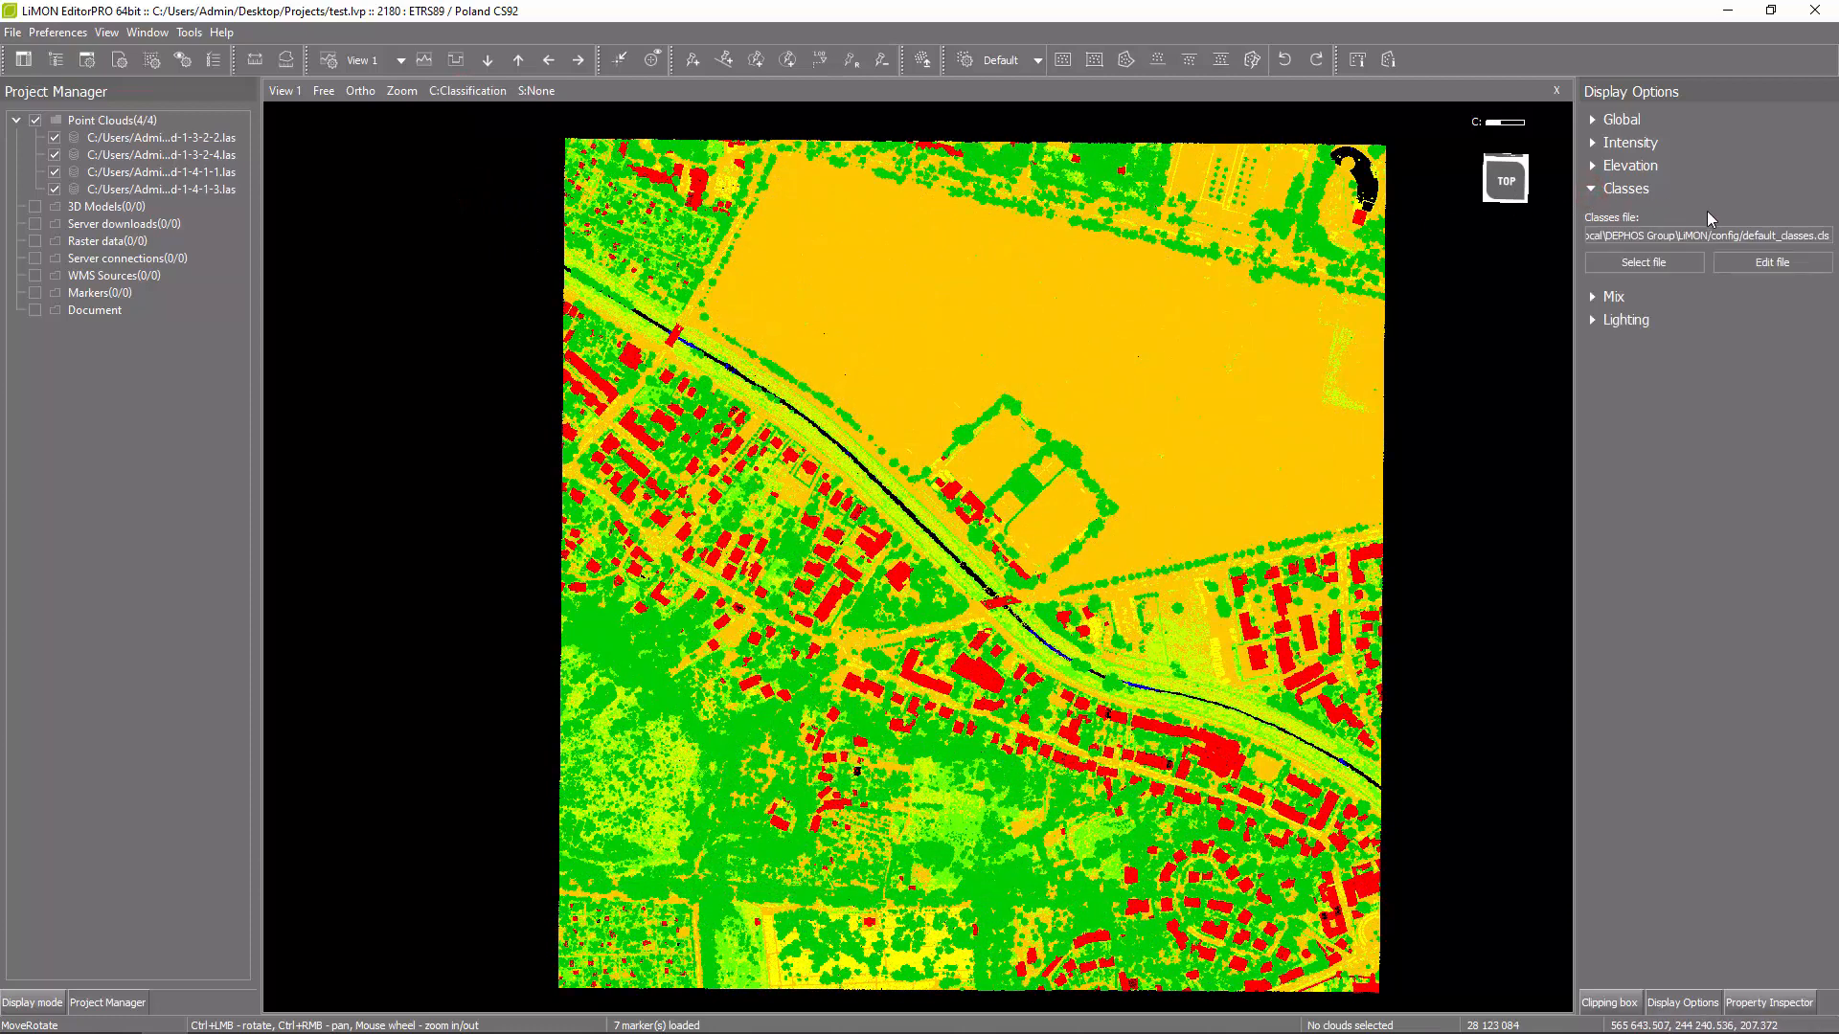
Review the class names and colors in the classification palette, close it without changes and collapse the class settings.
{"action": "left_click", "coordinate": [1759, 262]}
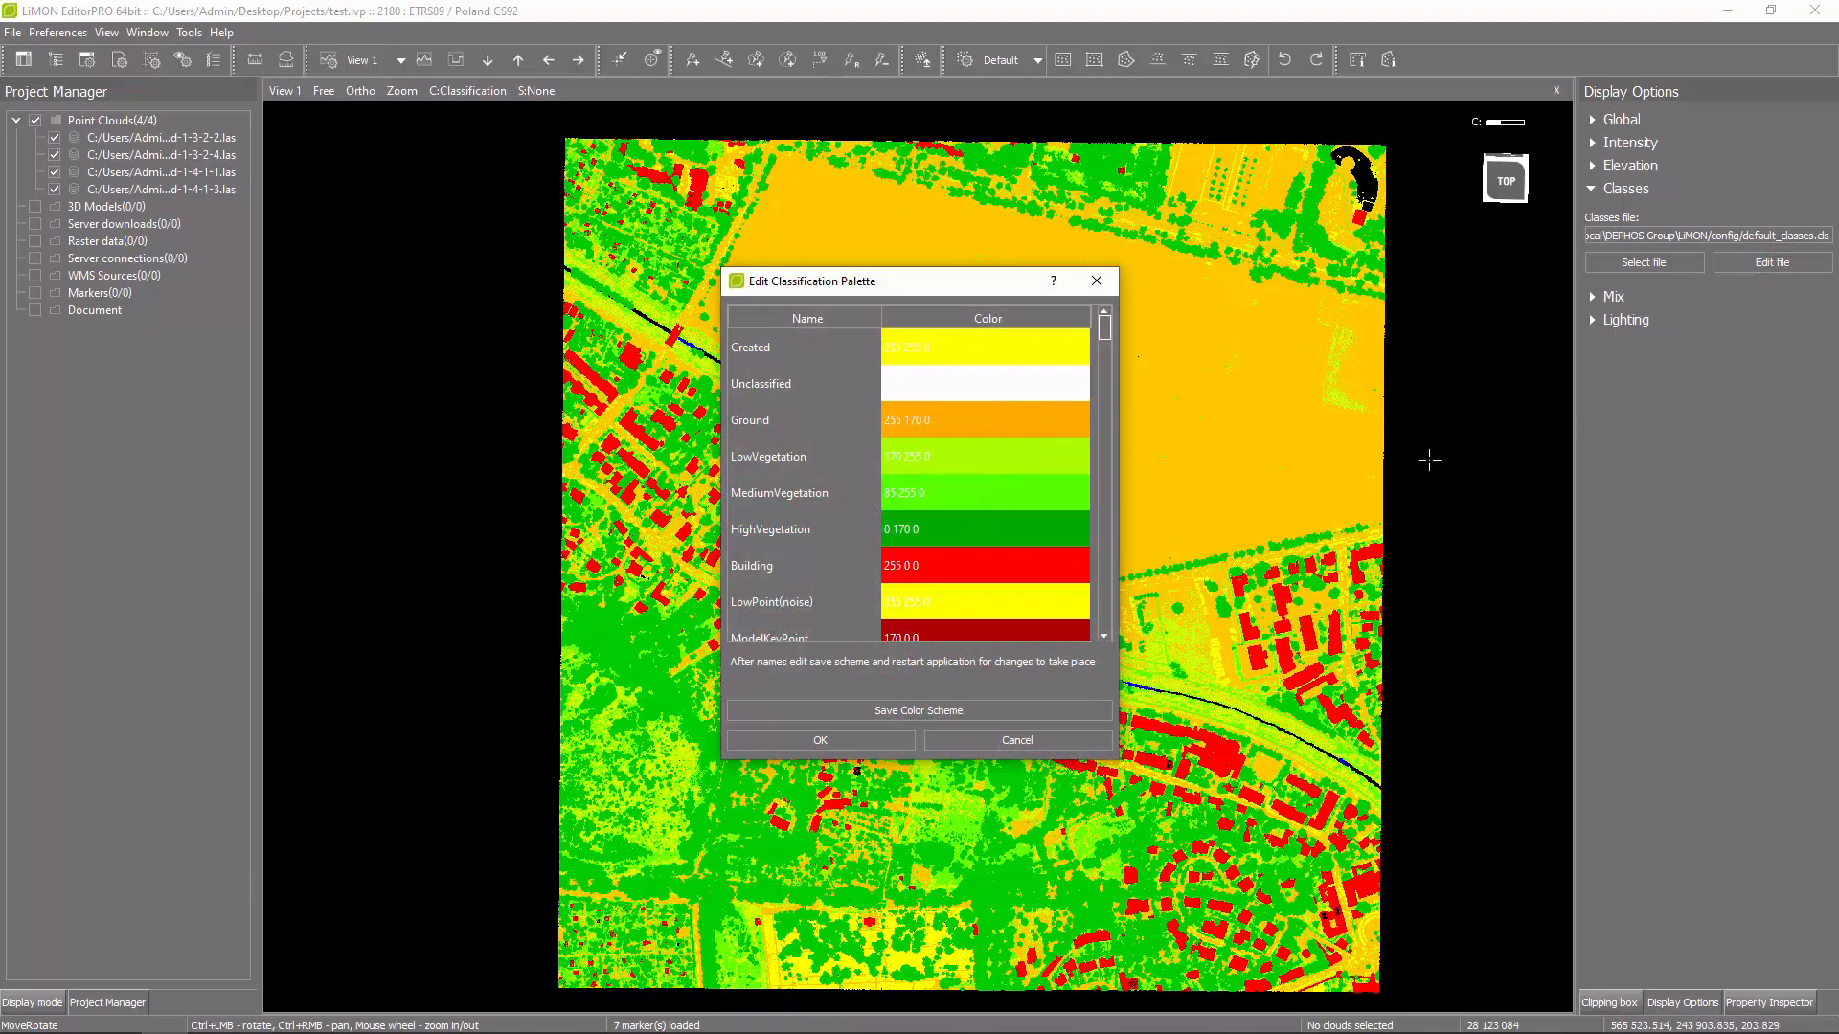
{"action": "scroll", "coordinate": [1008, 611], "scroll_direction": "down", "scroll_amount": 5}
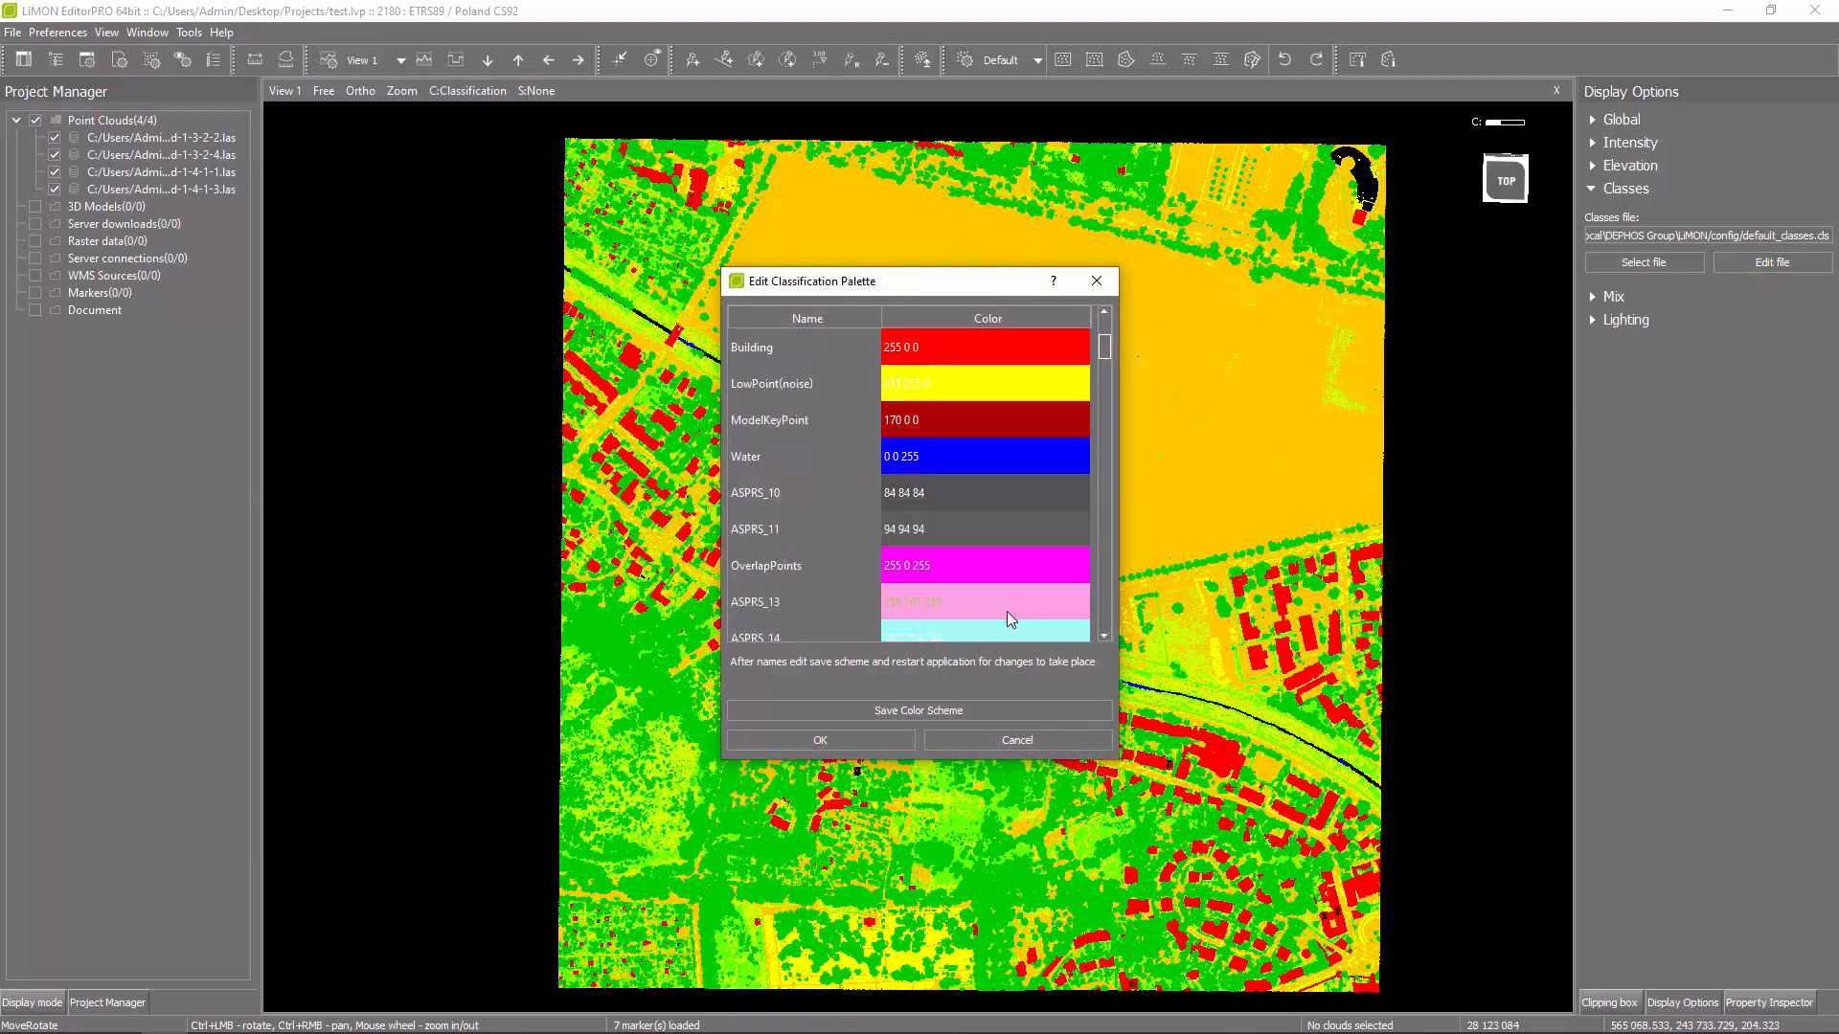
{"action": "left_click", "coordinate": [1060, 738]}
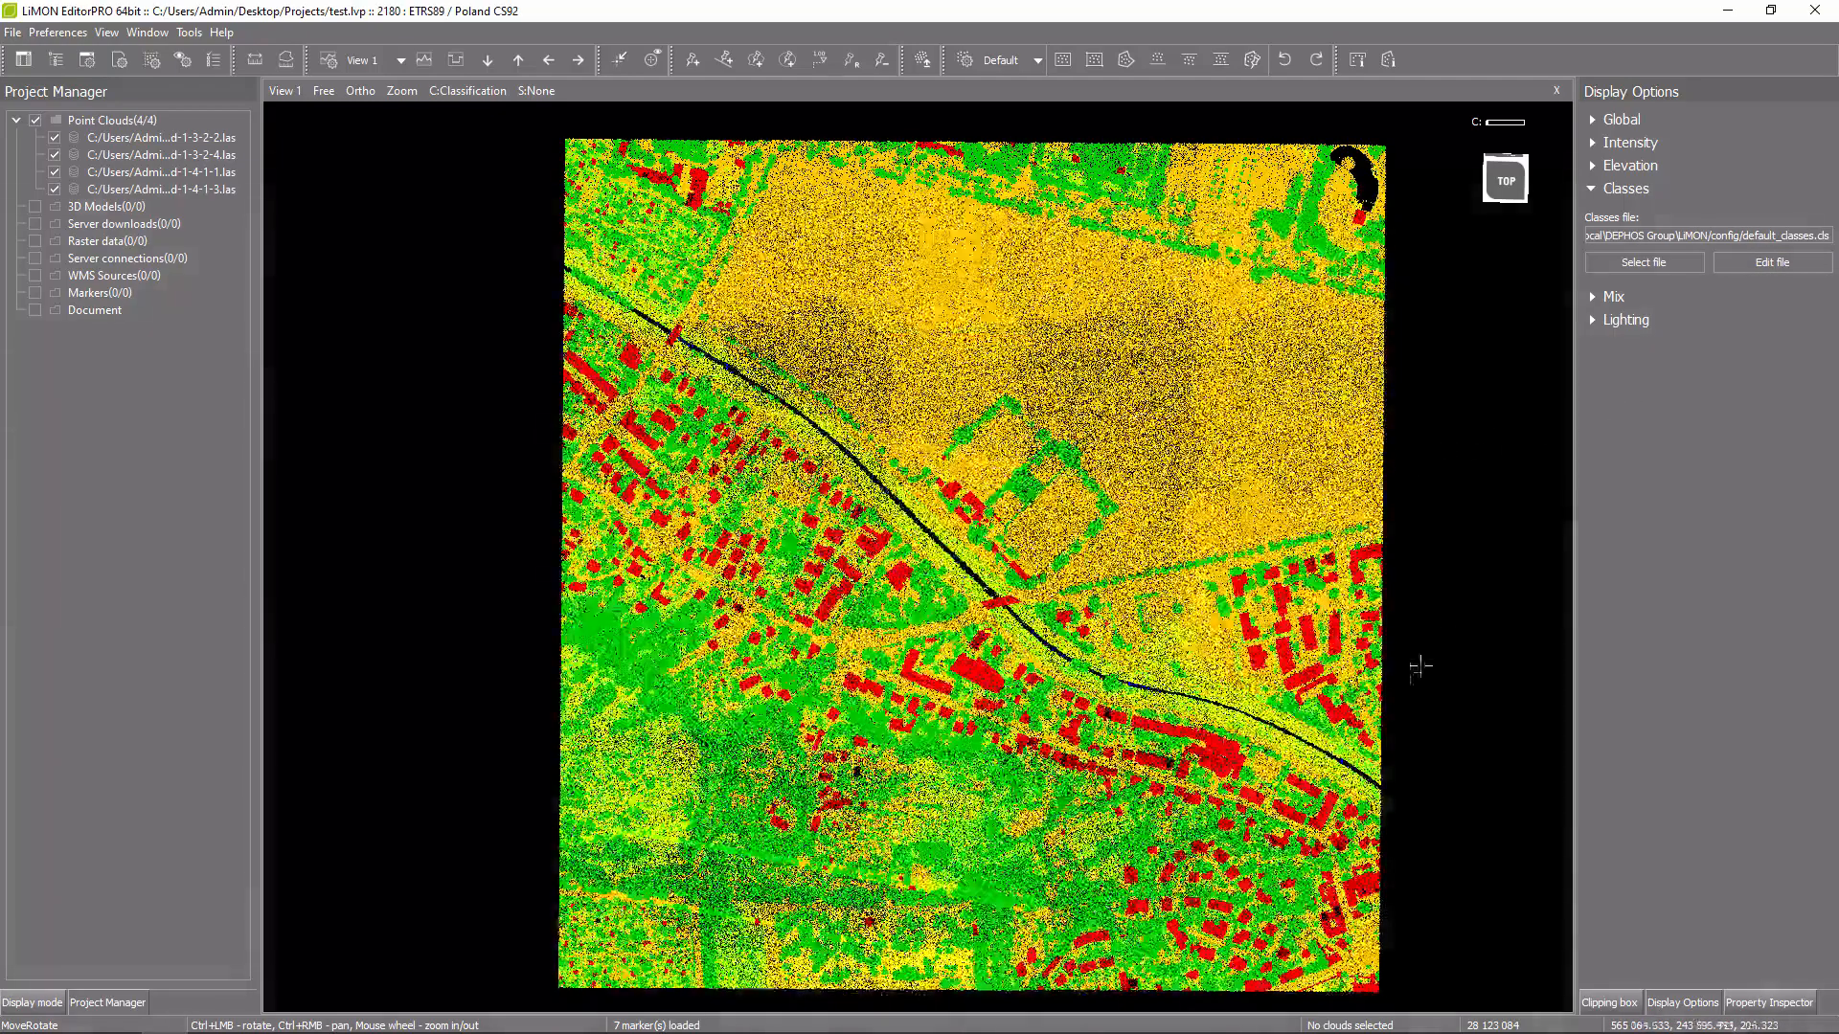
{"action": "left_click", "coordinate": [1592, 191]}
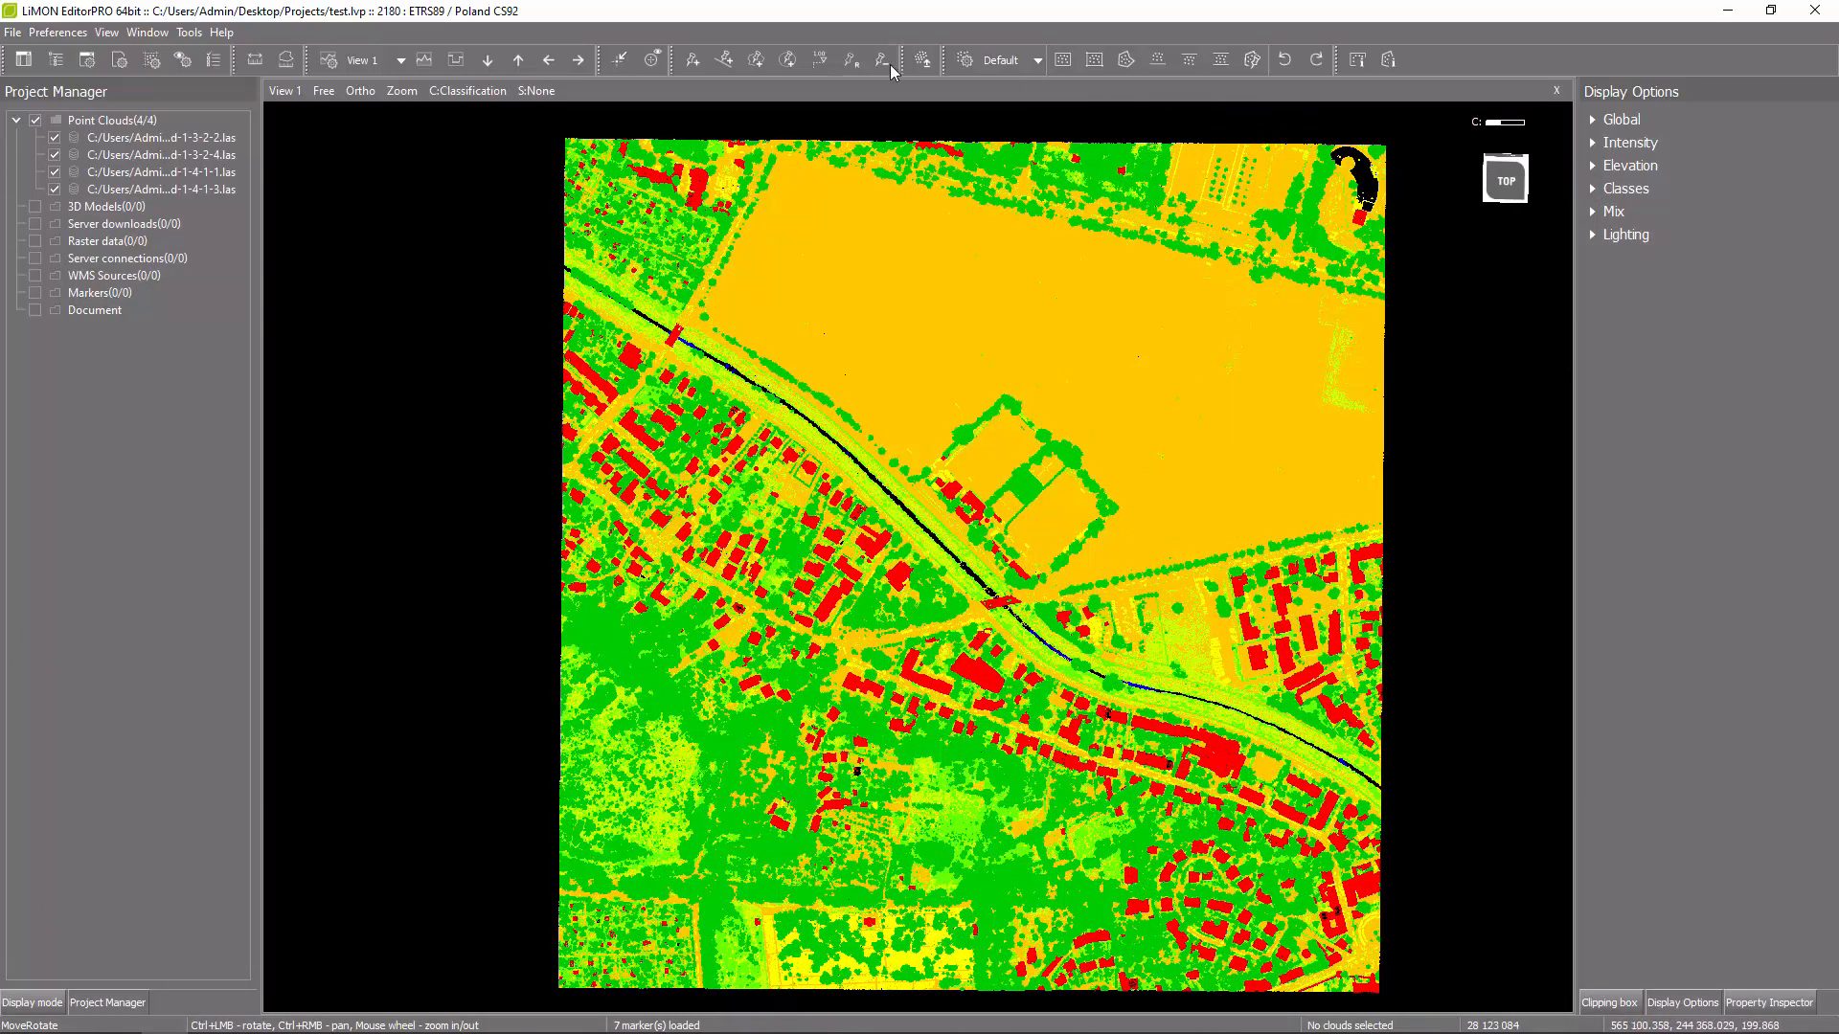
Color the point cloud by Mix and expand the mix display settings.
{"action": "left_click", "coordinate": [494, 89]}
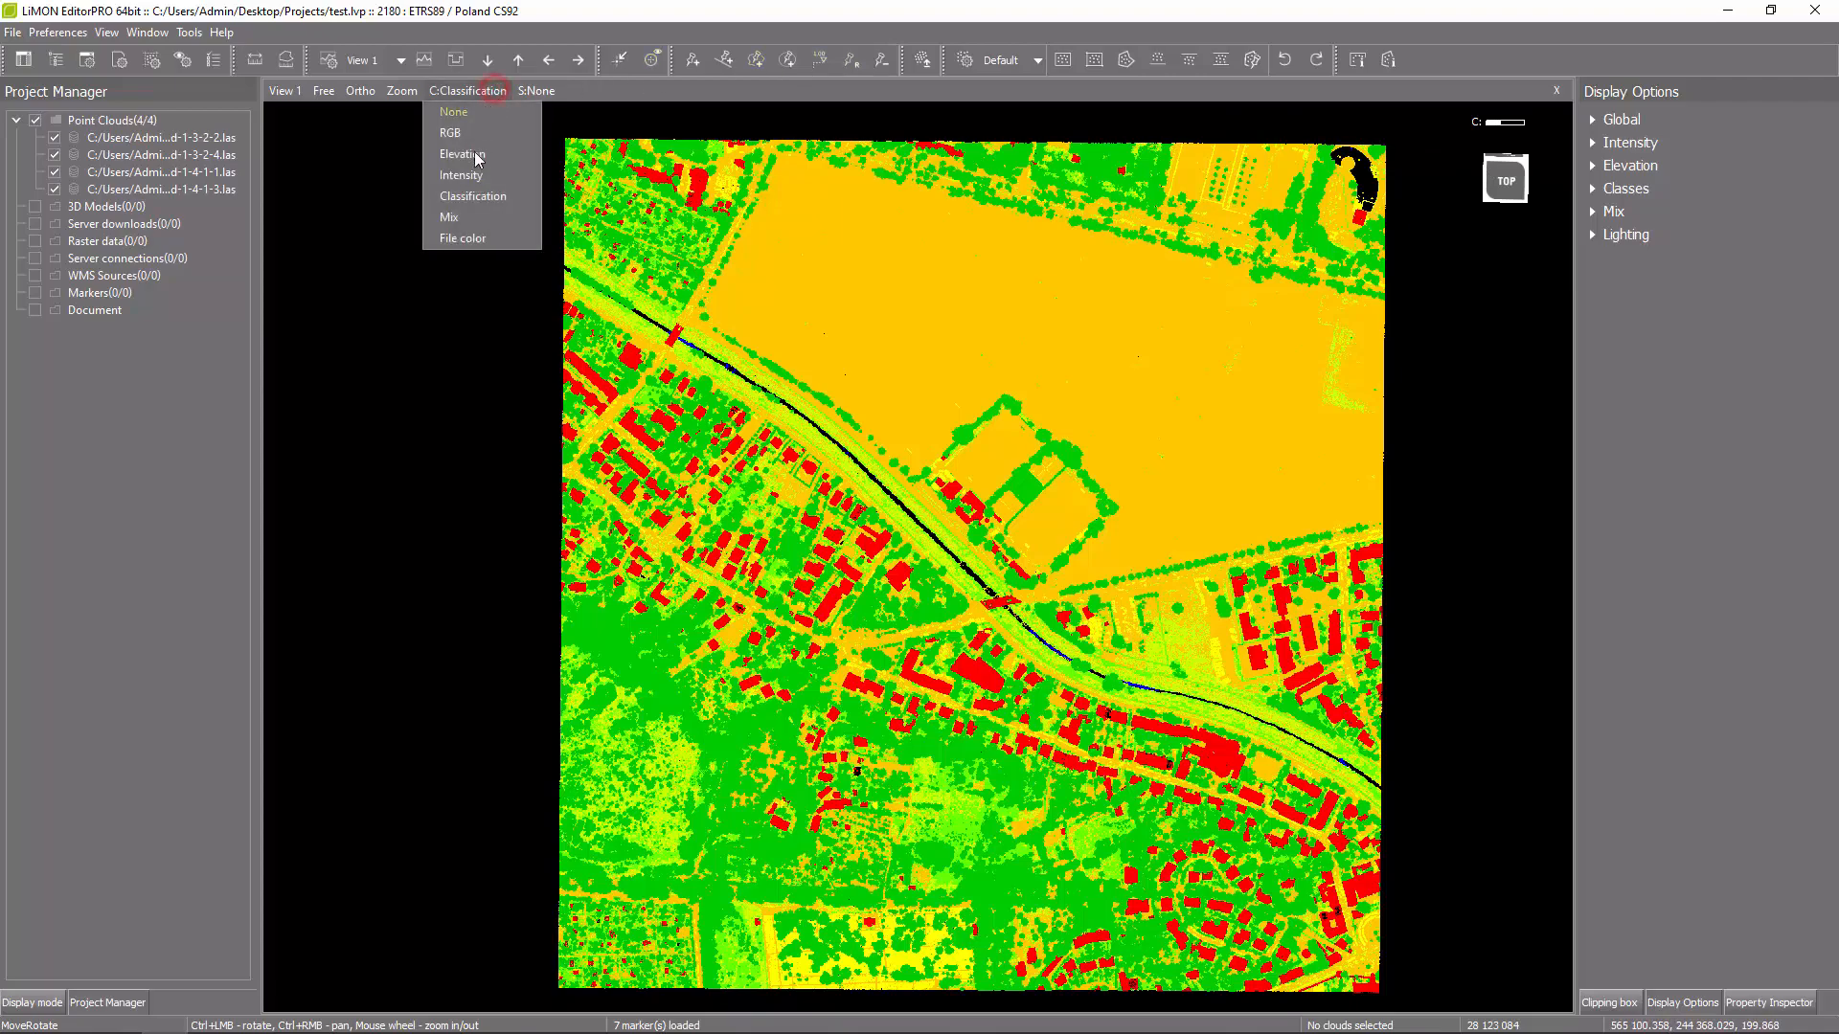
{"action": "left_click", "coordinate": [463, 220]}
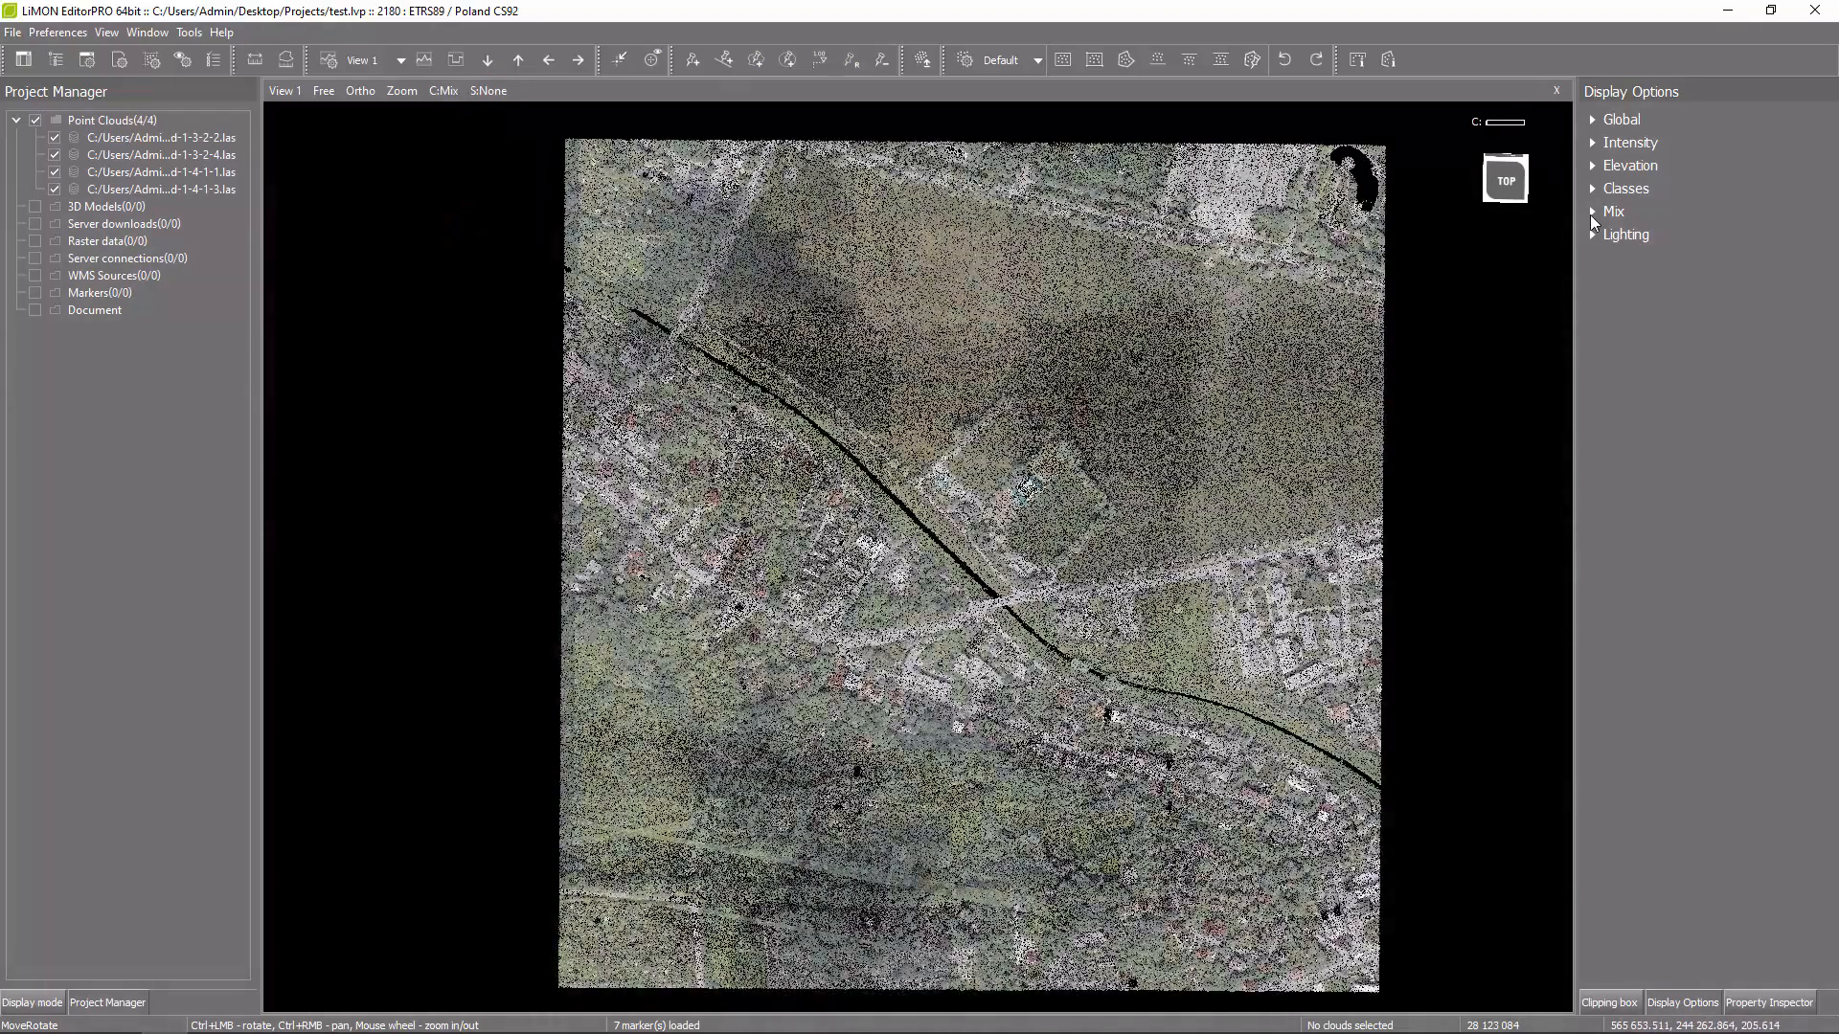
{"action": "left_click", "coordinate": [1592, 212]}
Apply the Elevation_Intensity mix preset and switch back to RGB_Intensity.
{"action": "left_click", "coordinate": [1641, 244]}
{"action": "left_click", "coordinate": [1642, 268]}
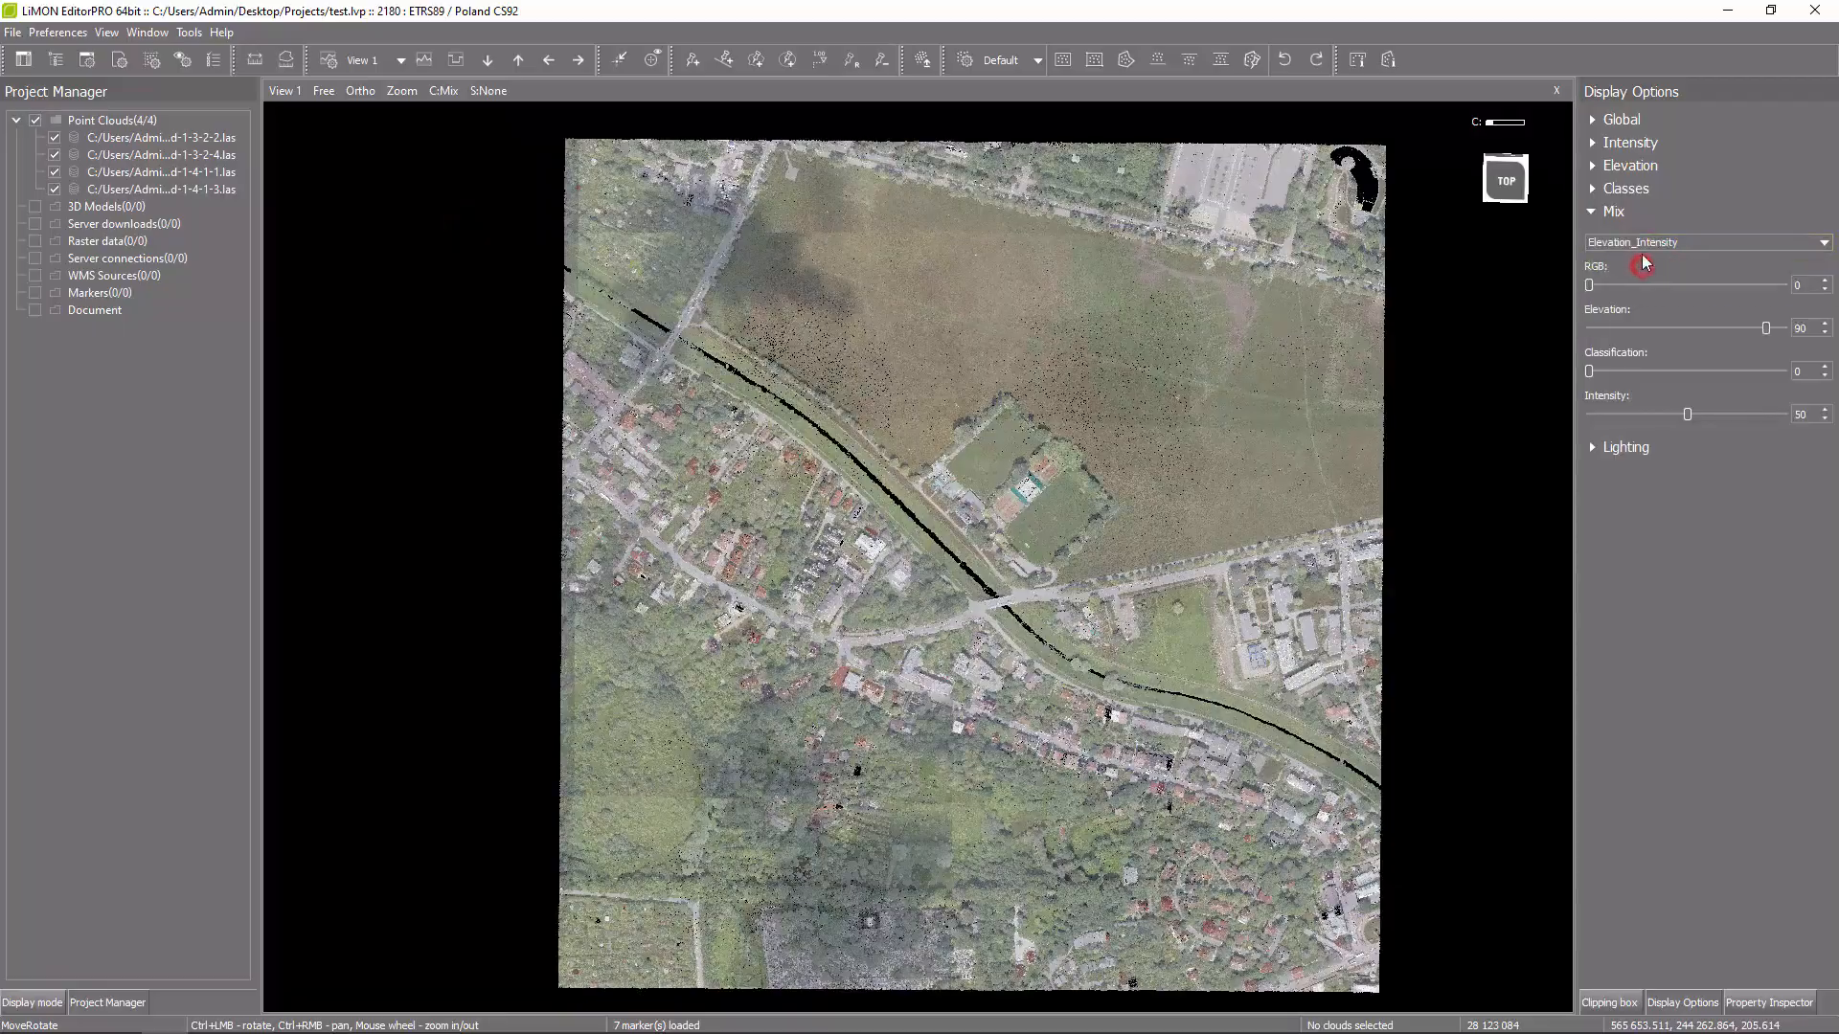
{"action": "left_click", "coordinate": [1644, 243]}
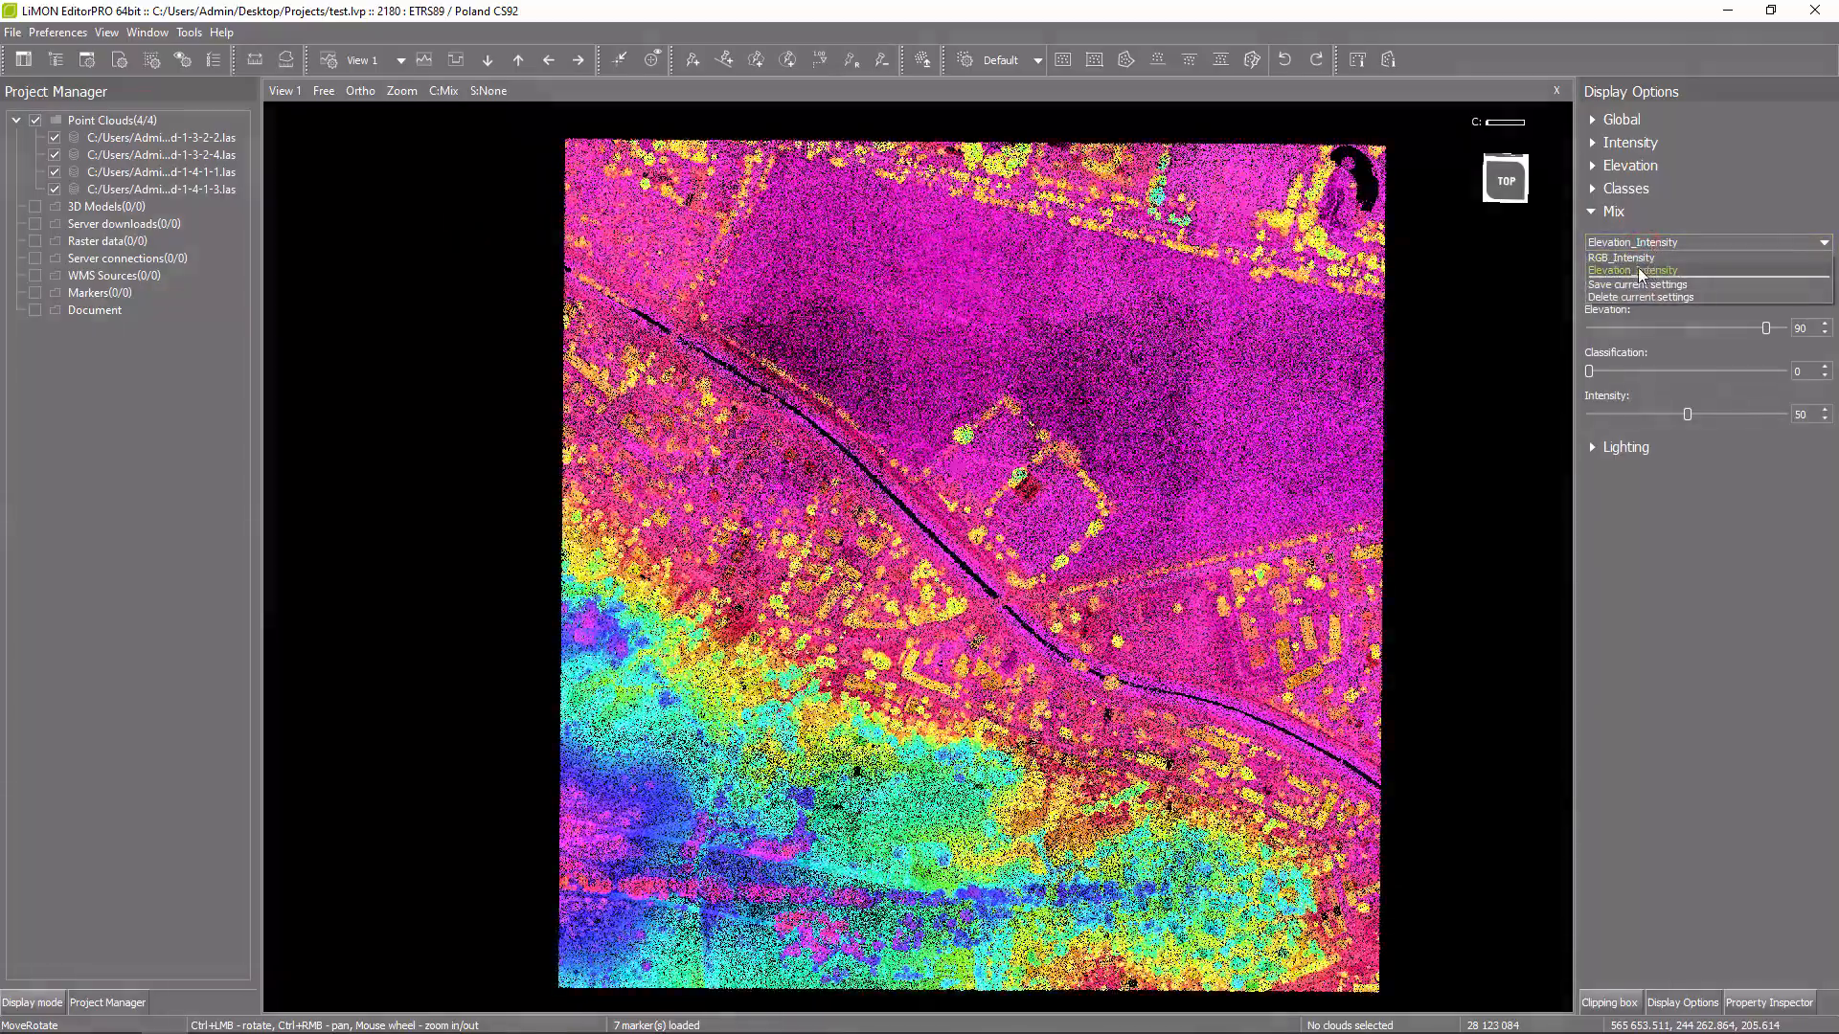
{"action": "left_click", "coordinate": [1634, 259]}
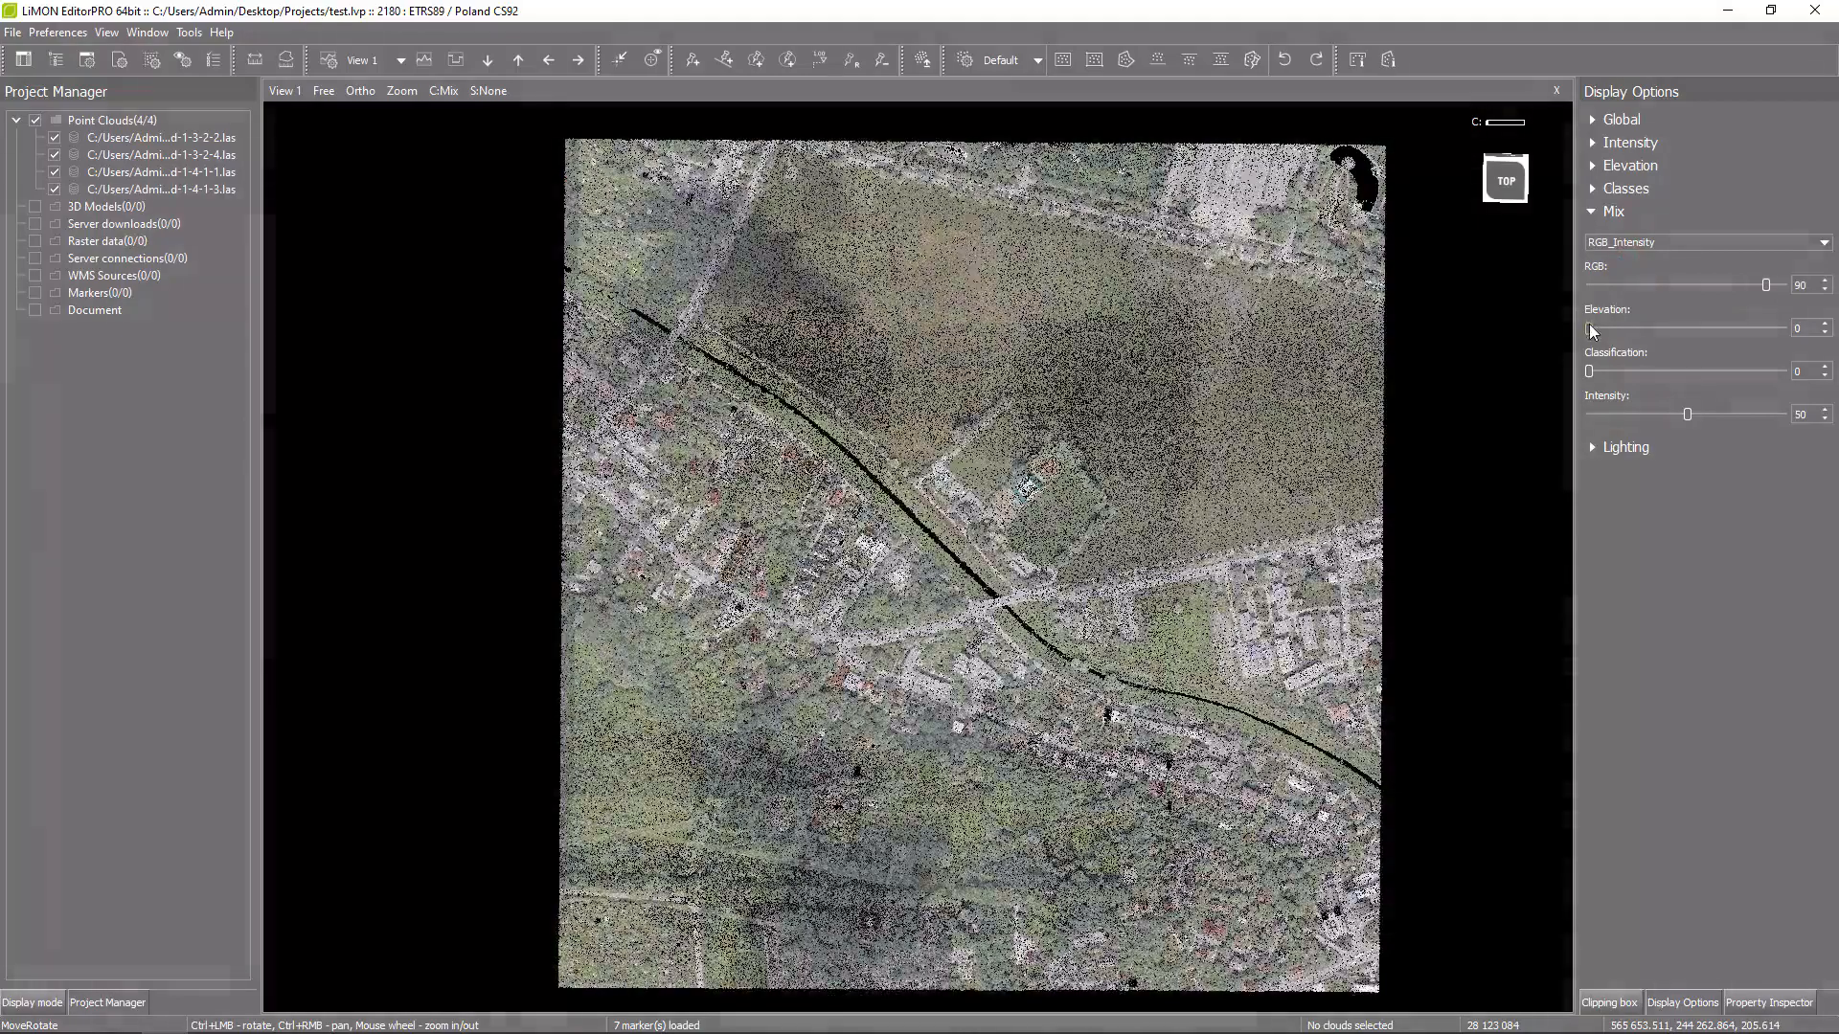
Set the mix weights to Elevation 63, Classification 54, RGB 34 and Intensity 31.
{"action": "left_click_drag", "start_coordinate": [1591, 327], "coordinate": [1645, 327]}
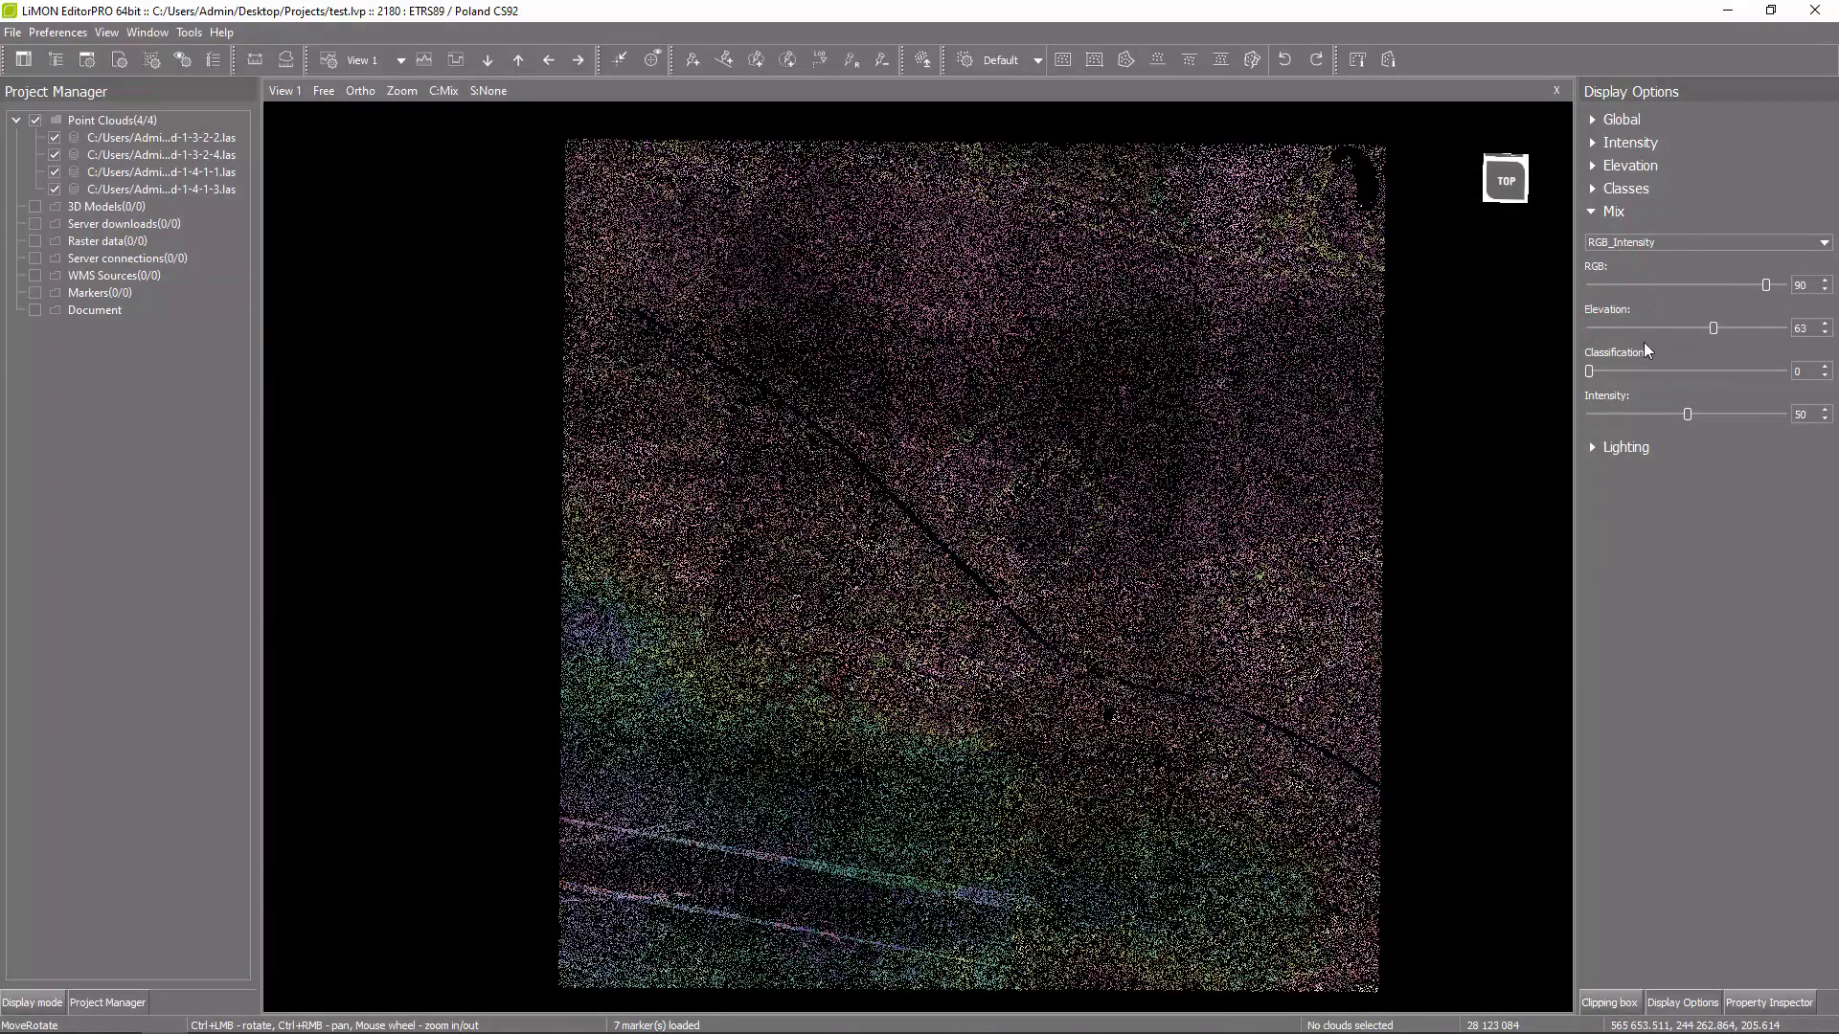
{"action": "left_click_drag", "start_coordinate": [1589, 371], "coordinate": [1695, 370]}
{"action": "left_click_drag", "start_coordinate": [1767, 286], "coordinate": [1655, 284]}
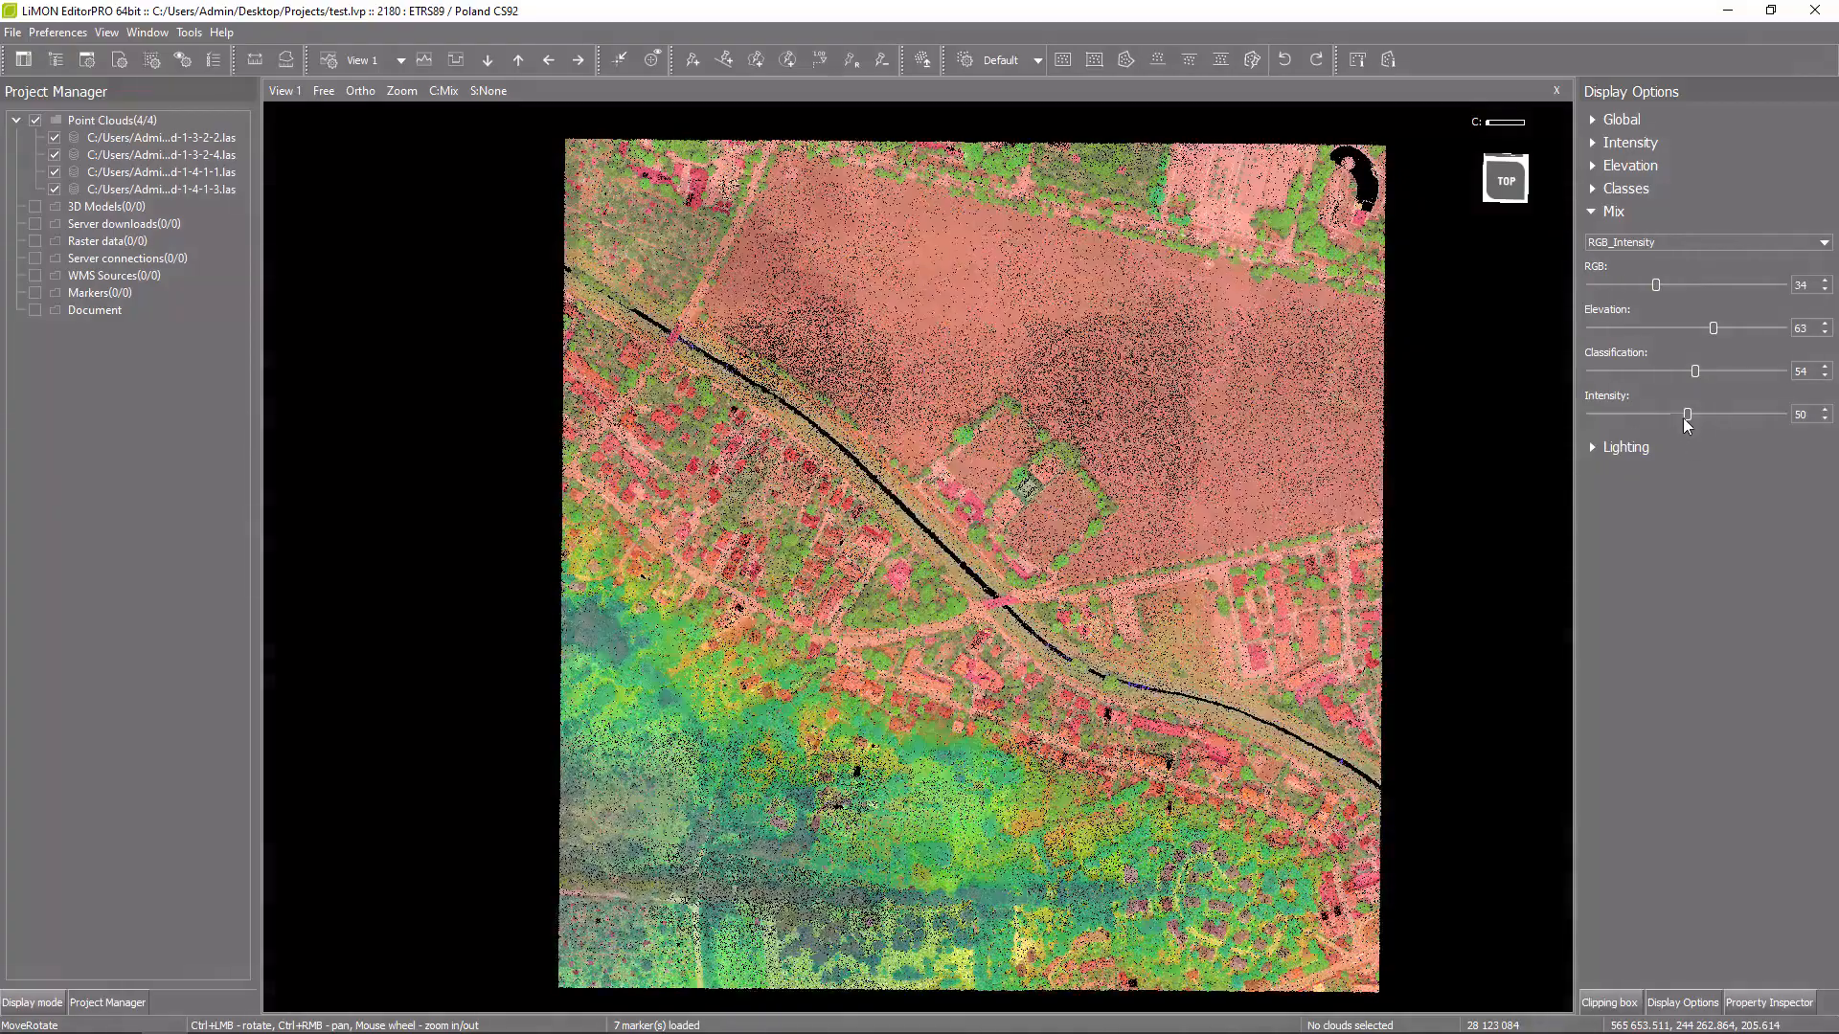
{"action": "left_click_drag", "start_coordinate": [1688, 413], "coordinate": [1649, 416]}
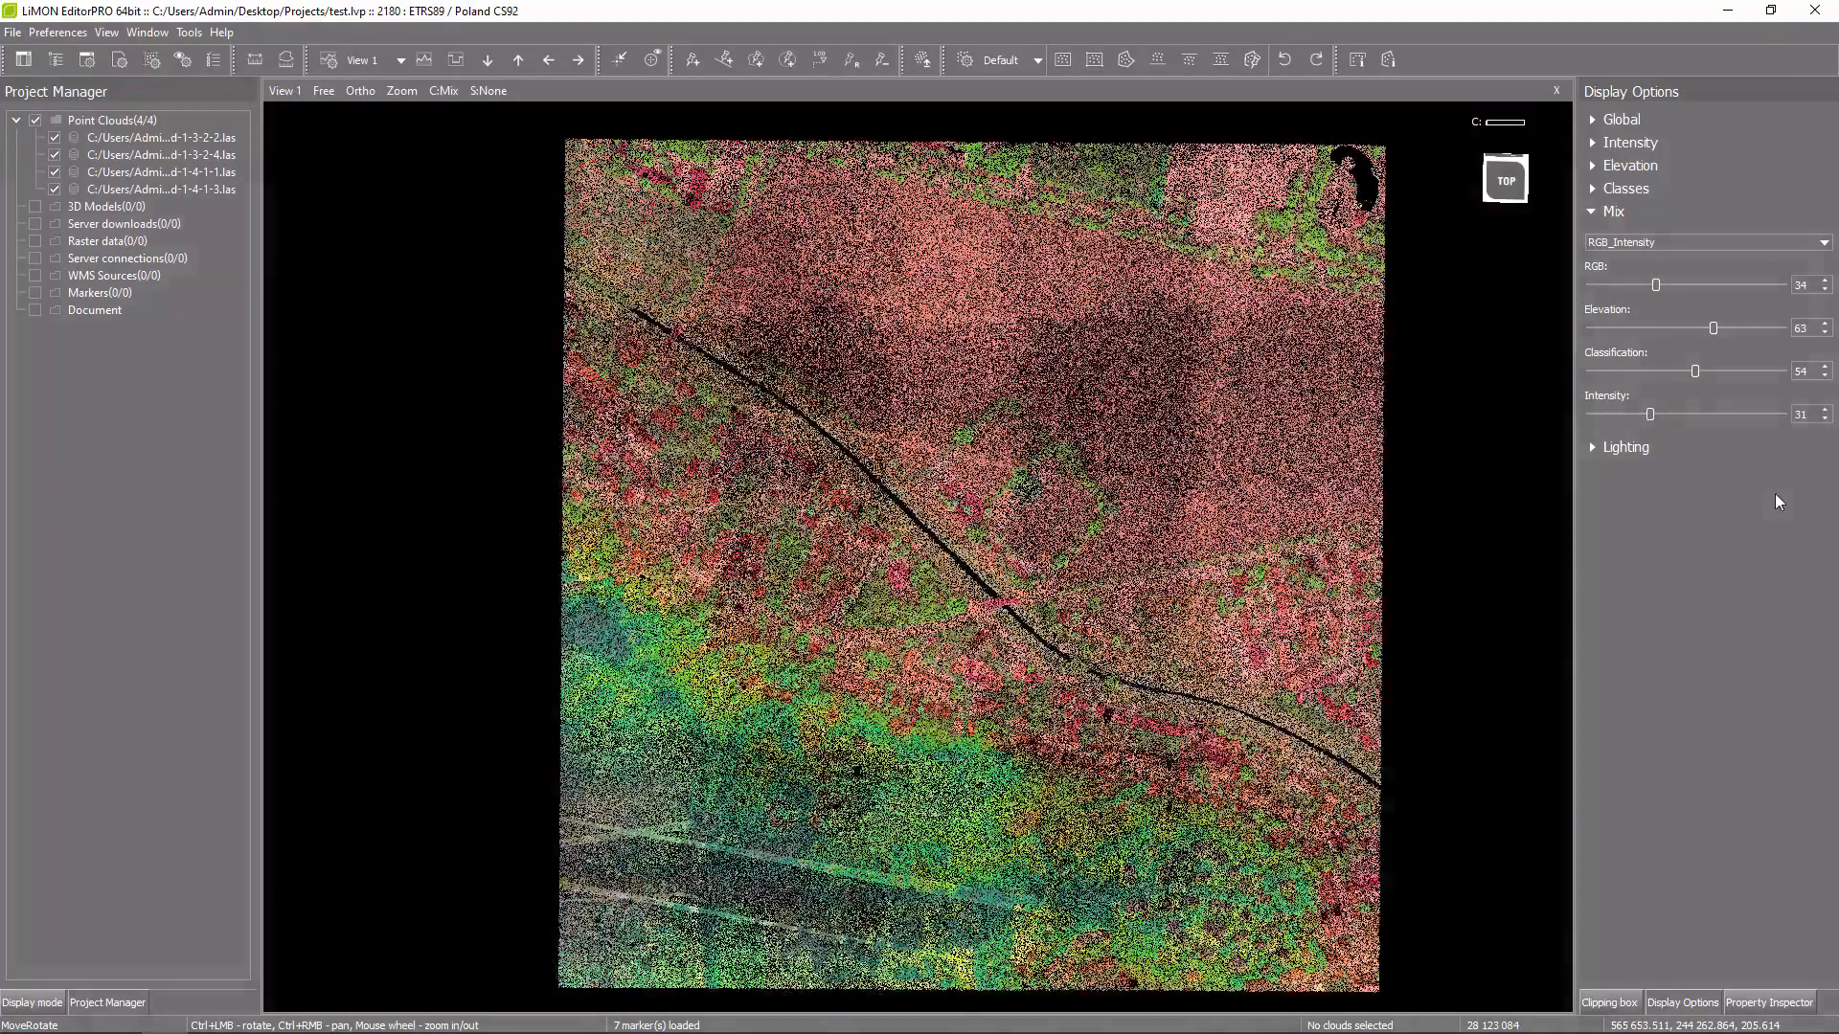
Save the current mix settings as a new preset named "mix".
{"action": "left_click", "coordinate": [1734, 243]}
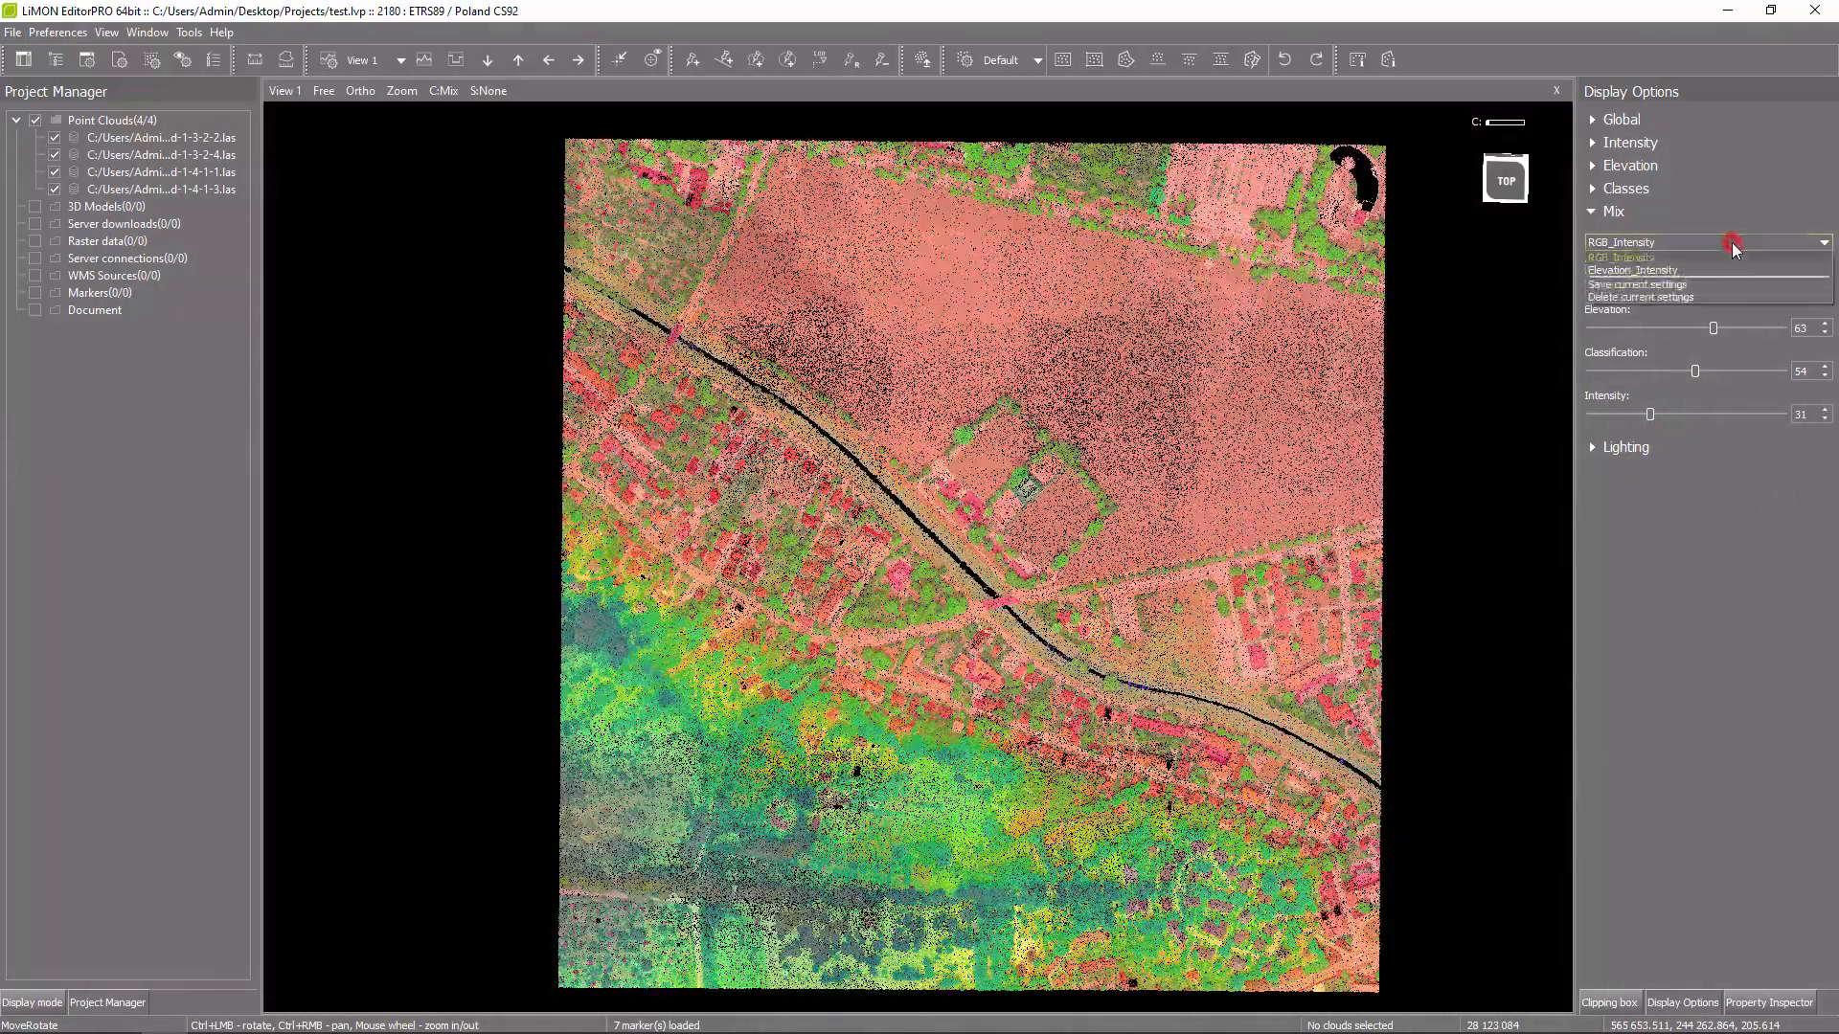
{"action": "left_click", "coordinate": [1720, 283]}
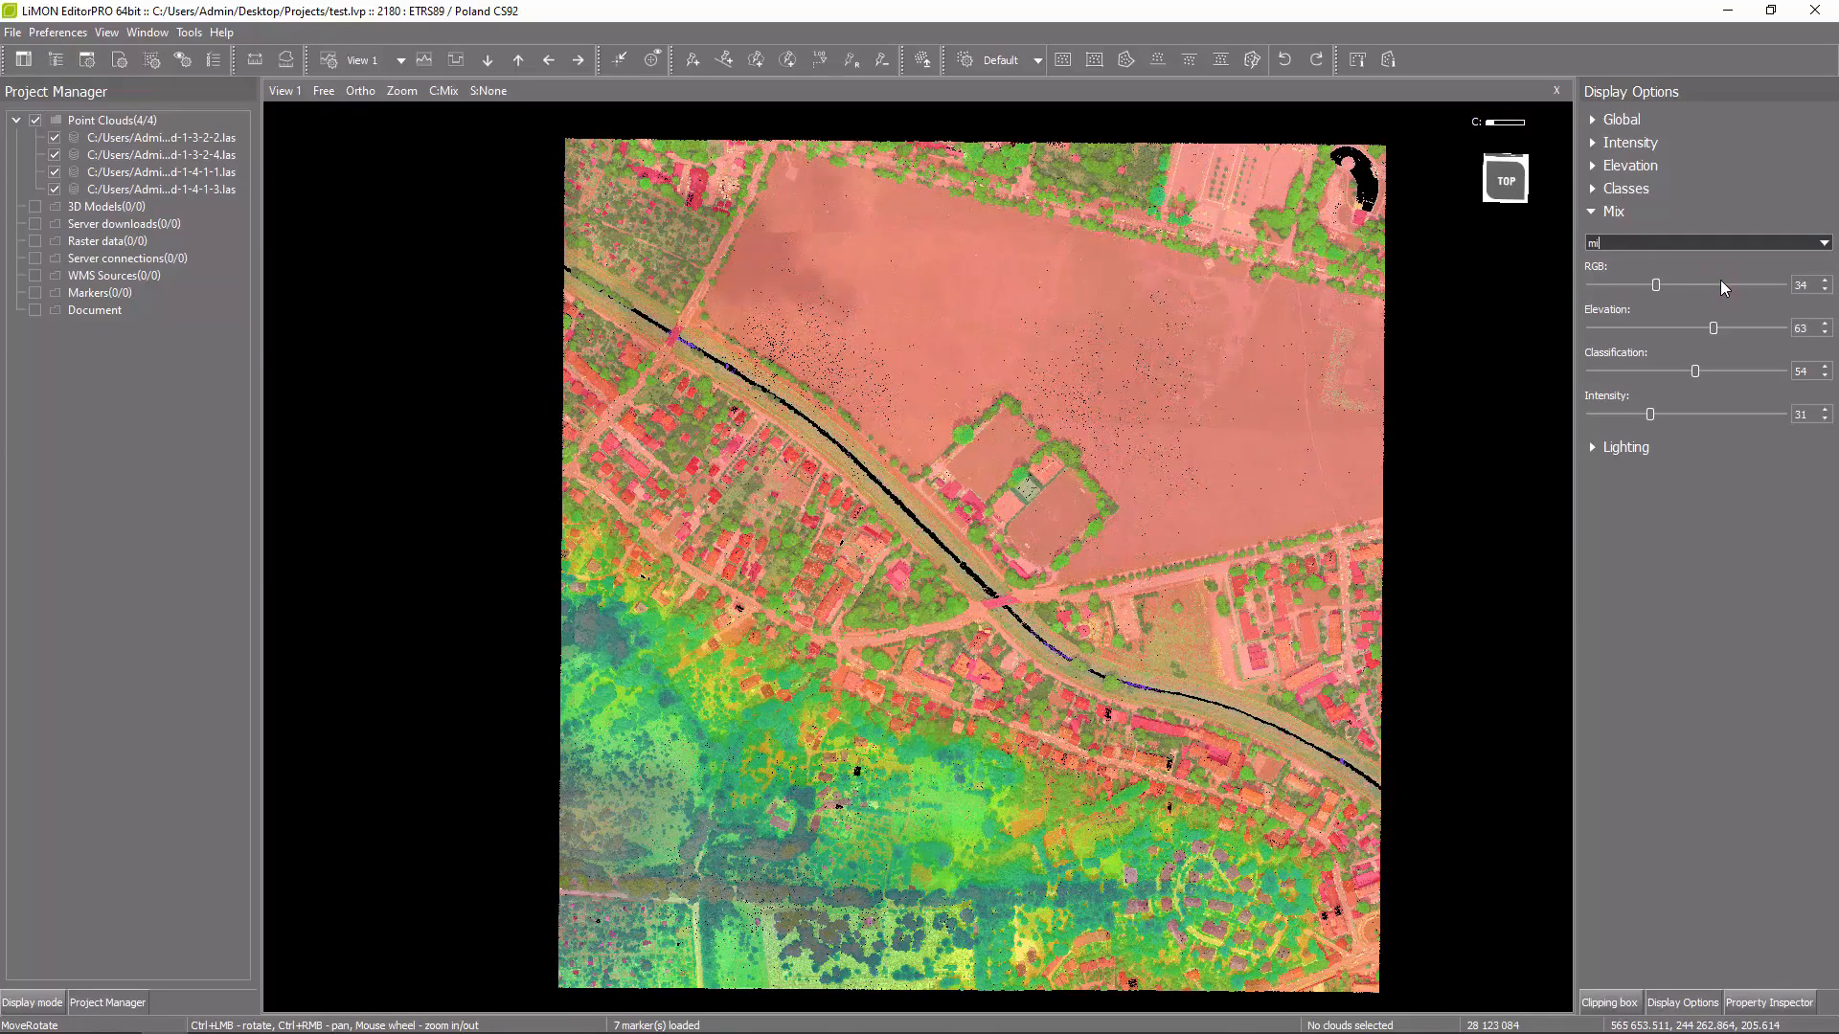
{"action": "type", "text": "mix"}
{"action": "key", "text": "Return"}
Color the point cloud by RGB, and show the lighting settings in place of the mix settings.
{"action": "left_click", "coordinate": [444, 92]}
{"action": "left_click", "coordinate": [446, 125]}
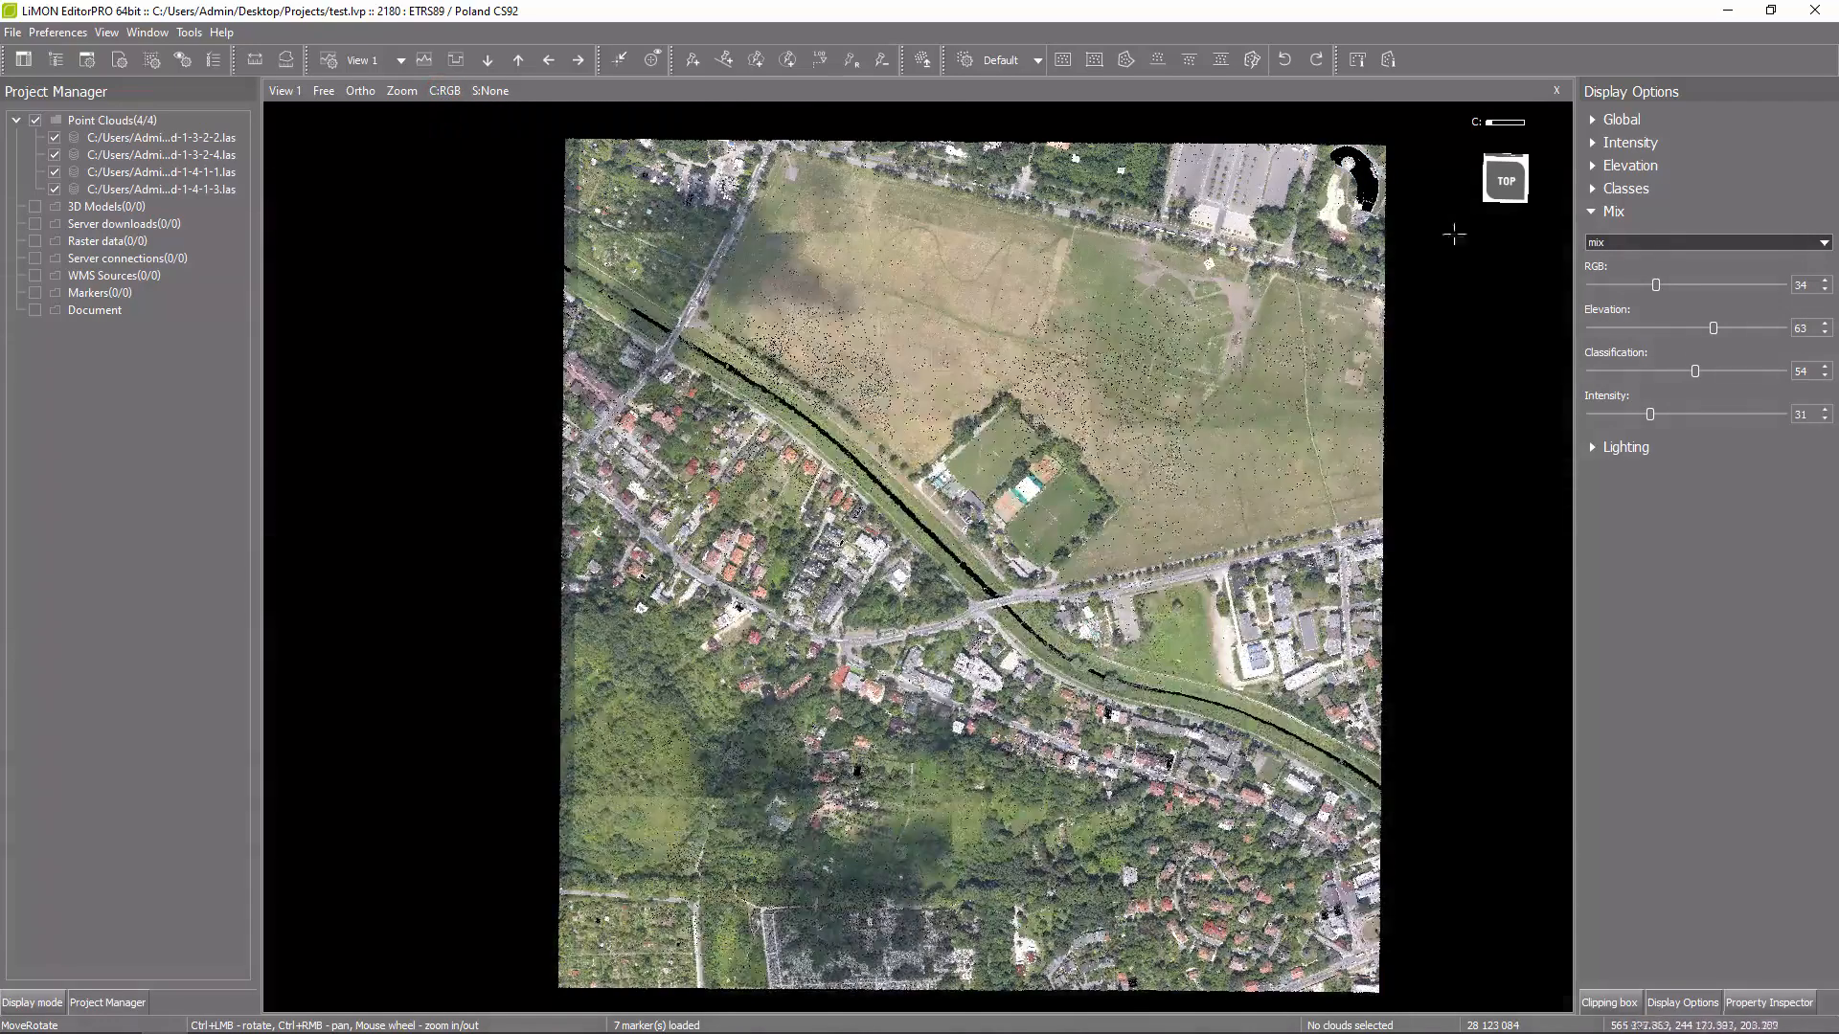
{"action": "left_click", "coordinate": [1590, 212]}
{"action": "left_click", "coordinate": [1594, 233]}
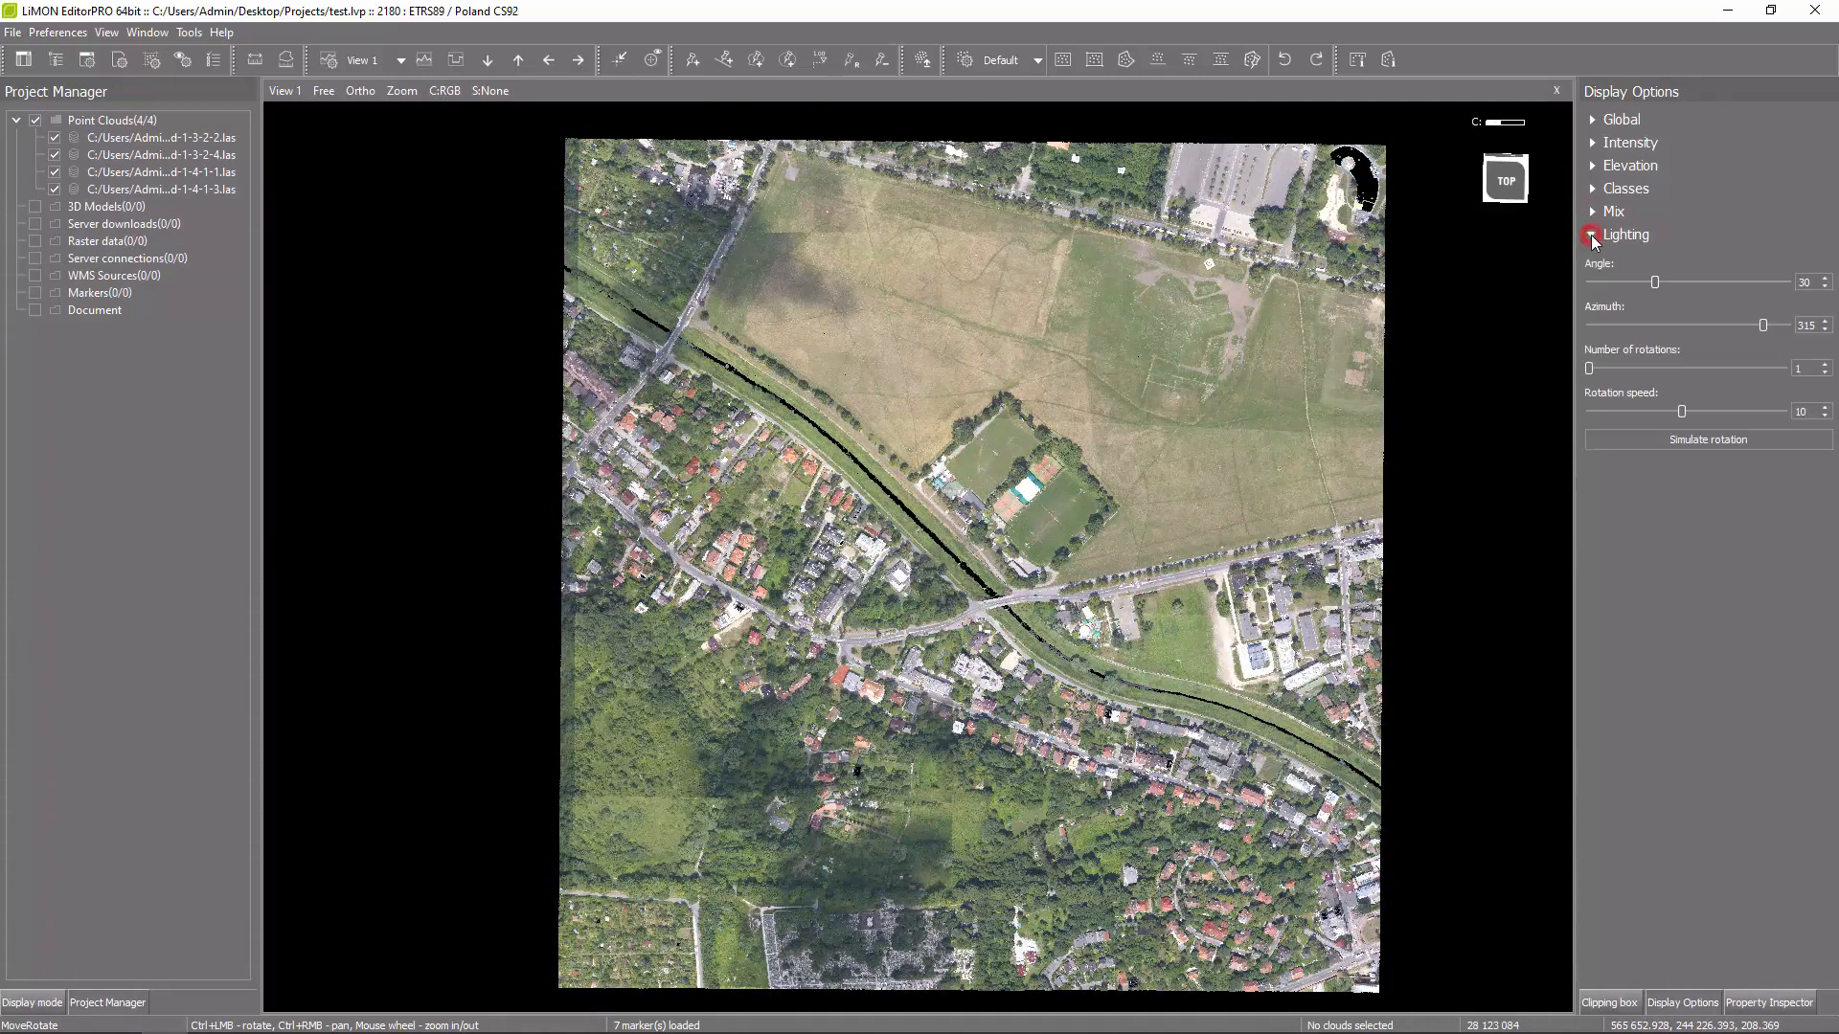